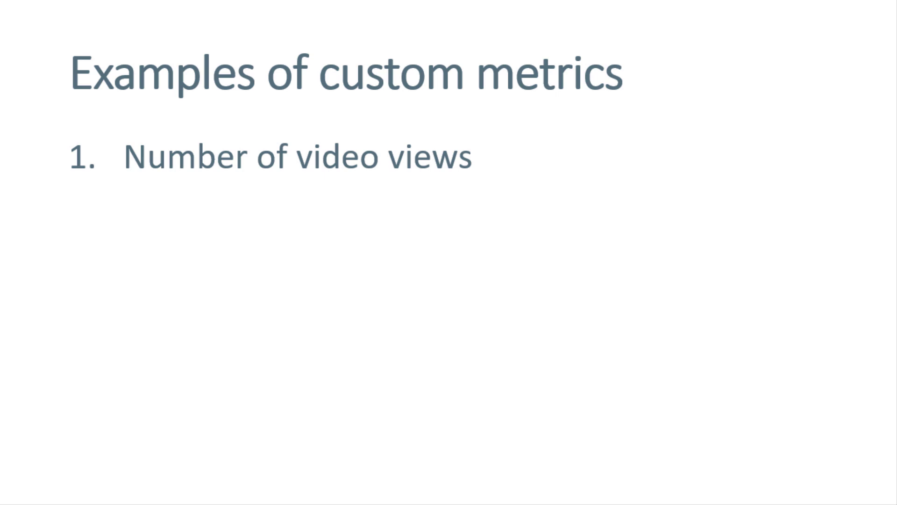
key("Right")
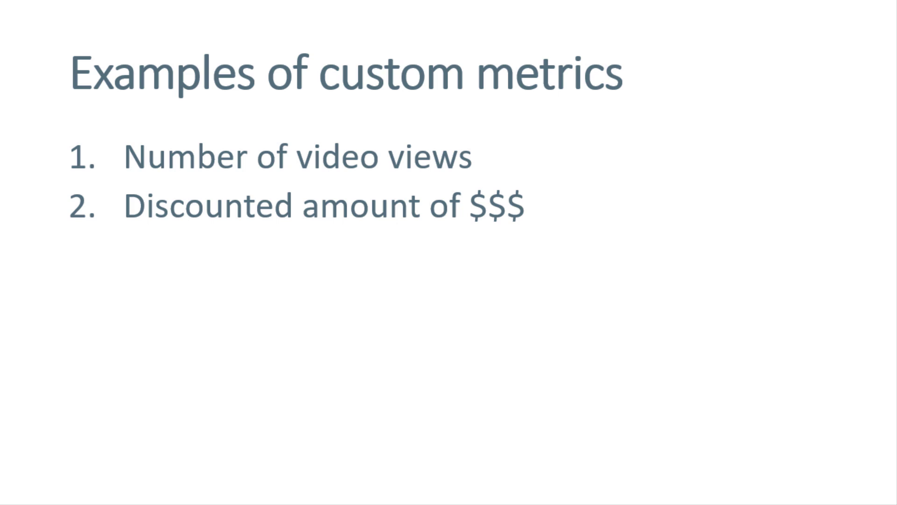
key("Right")
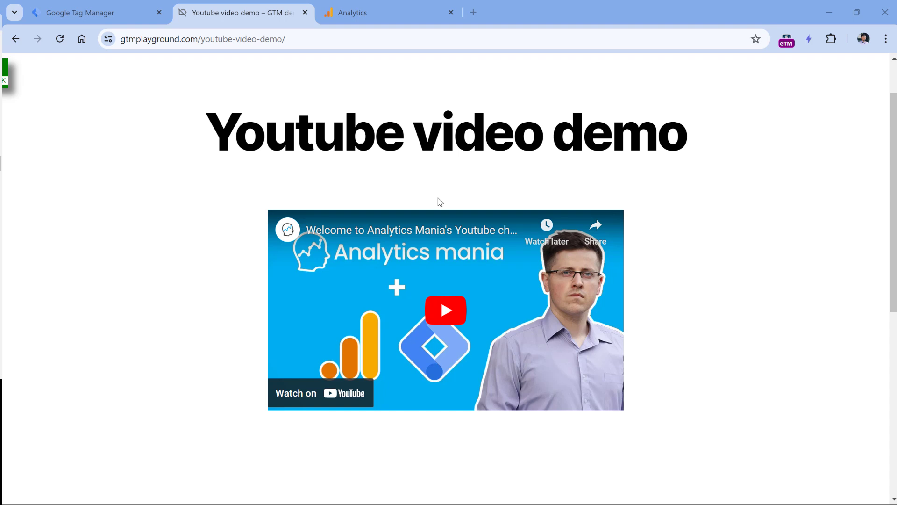
Switch to Google Analytics and open the details of the Test web data stream in the property's admin settings.
left_click(384, 12)
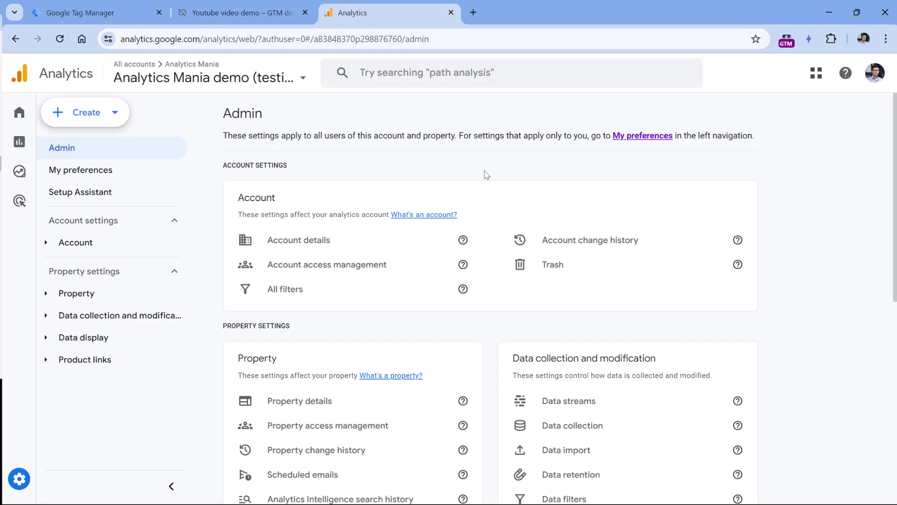
scroll(535, 145, "down", 3)
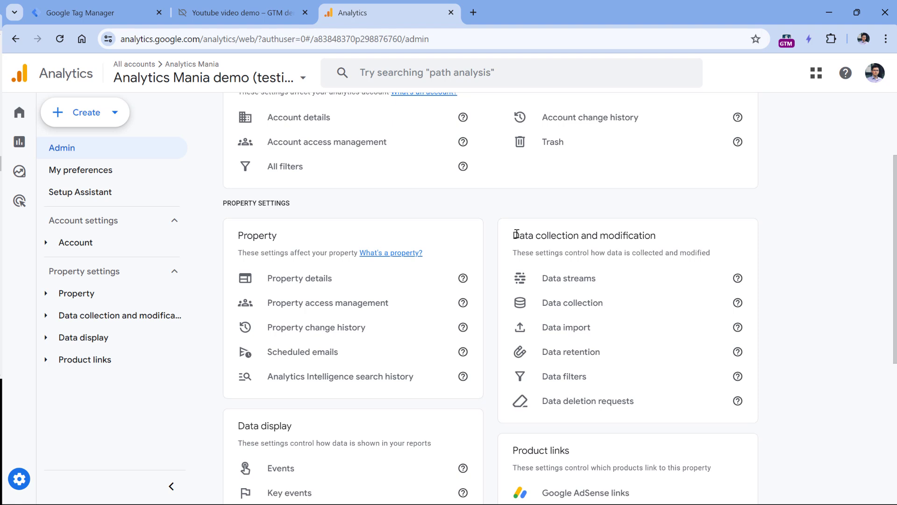
mouse_move(27, 484)
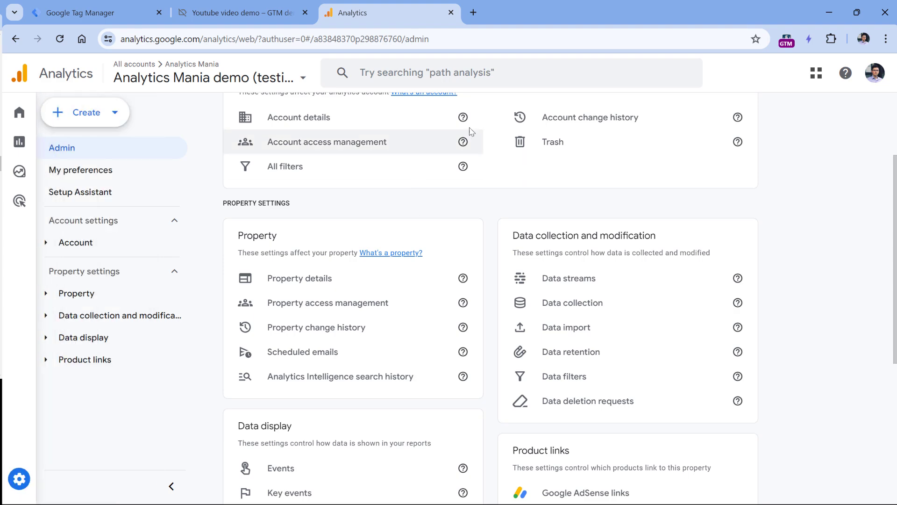
left_click(568, 278)
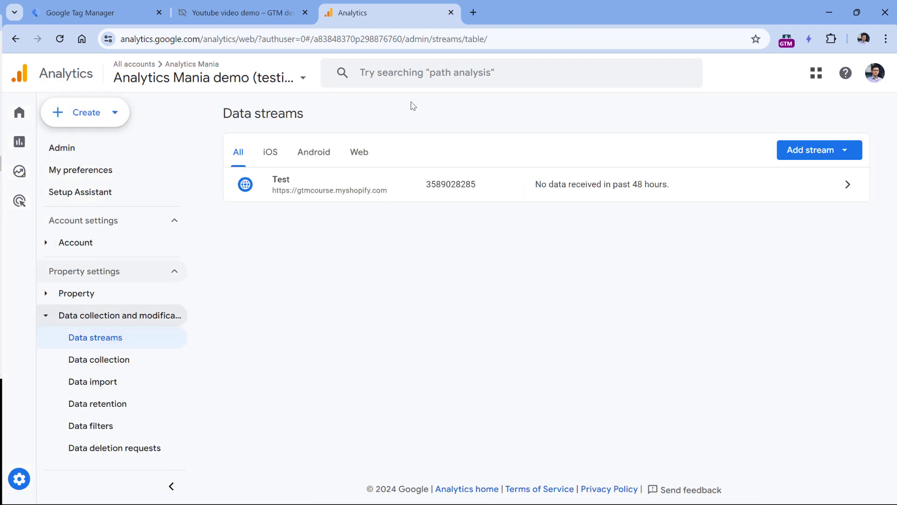
left_click(329, 186)
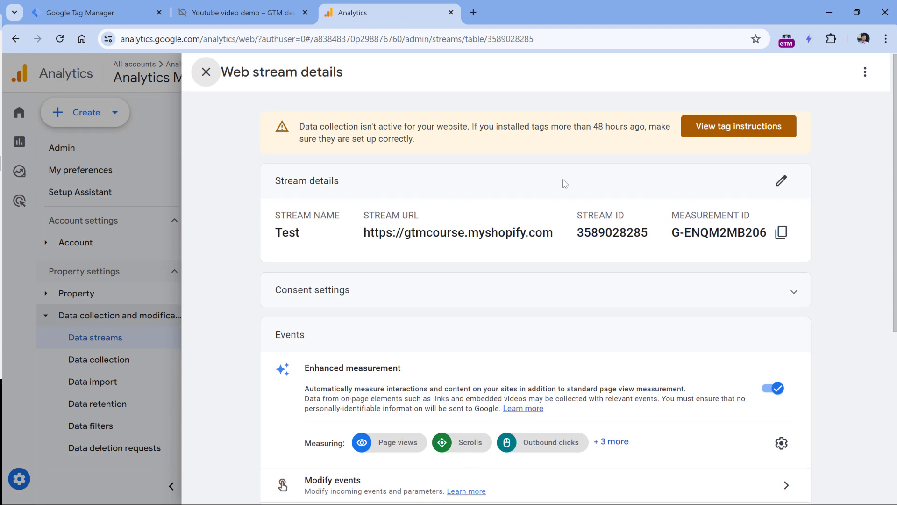
Turn off Video engagement in the stream's enhanced measurement settings and save the change.
scroll(781, 330, "down", 3)
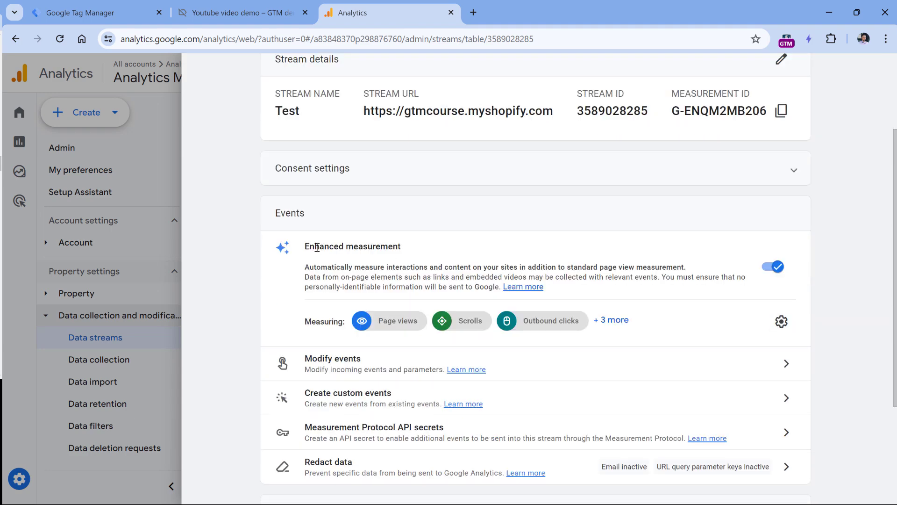
left_click(781, 323)
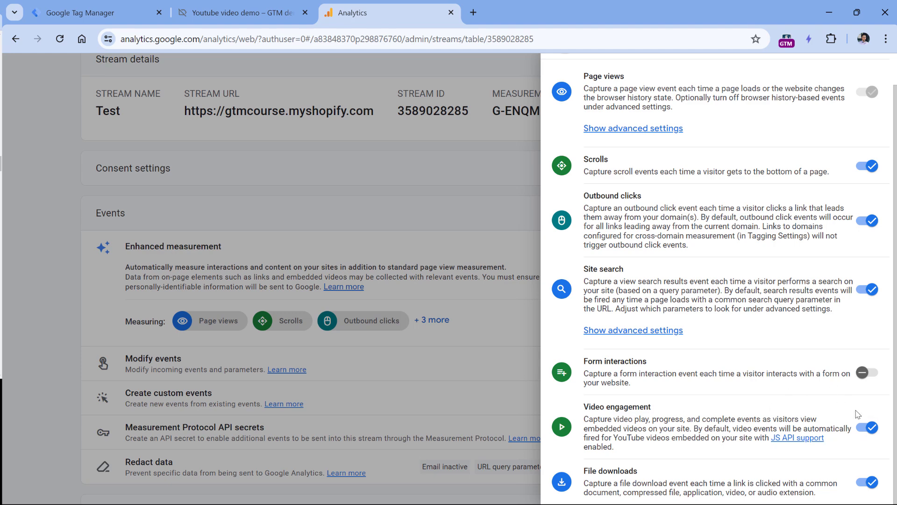
left_click(866, 430)
scroll(862, 280, "up", 1)
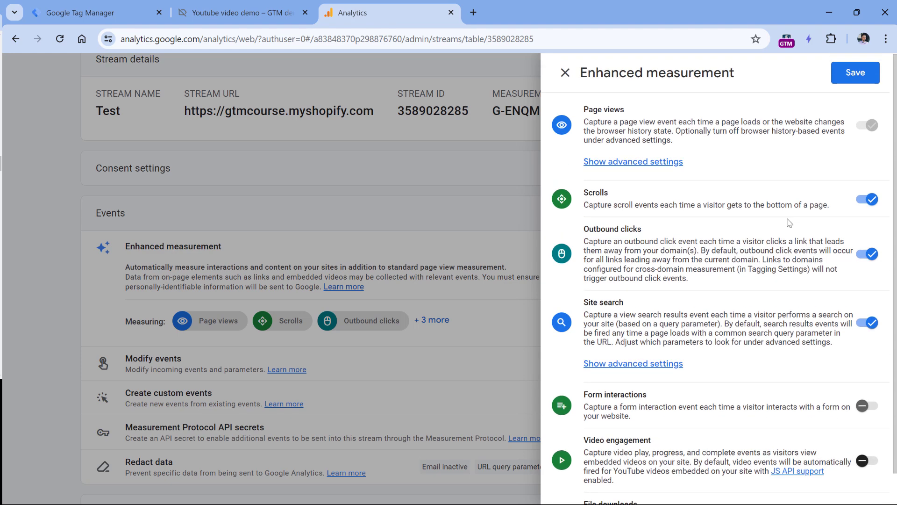
left_click(855, 73)
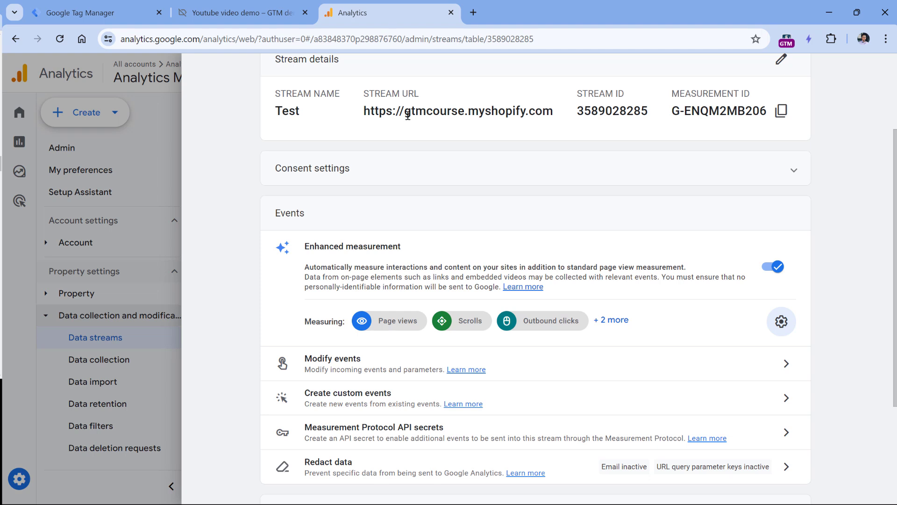
Switch to Google Tag Manager and open the GA4 config tag to check its Tag ID.
key("ctrl+1")
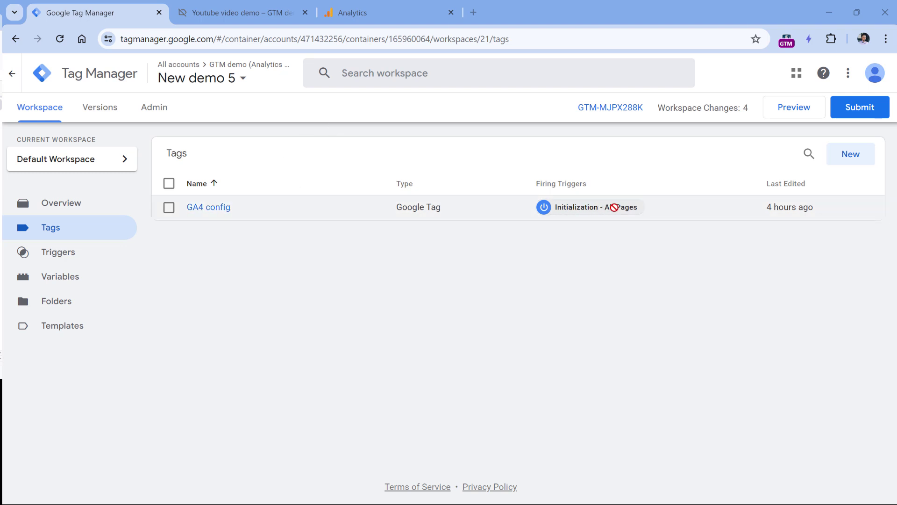
left_click(212, 208)
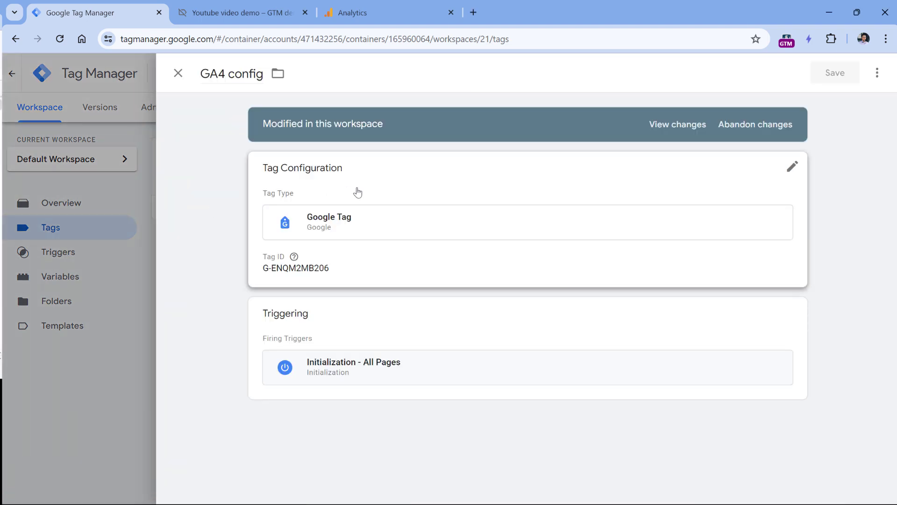
left_click(370, 270)
left_click_drag(350, 291, 259, 295)
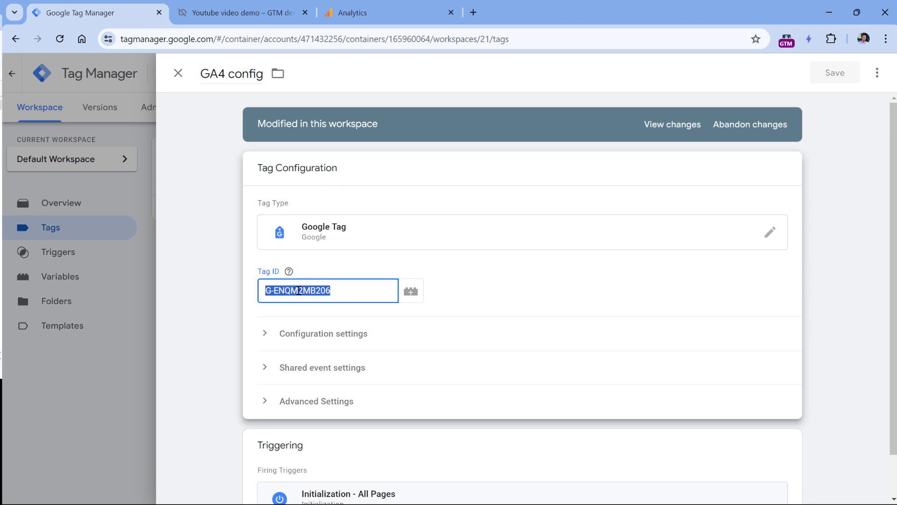
Compare the Test web stream's Measurement ID in Google Analytics with the GA4 config tag's ID, and close the tag in Tag Manager.
left_click(387, 18)
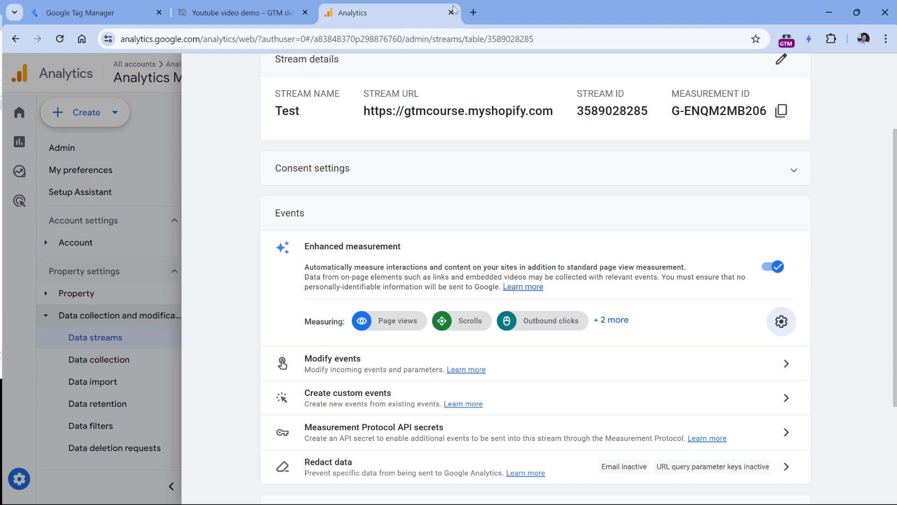
left_click(203, 197)
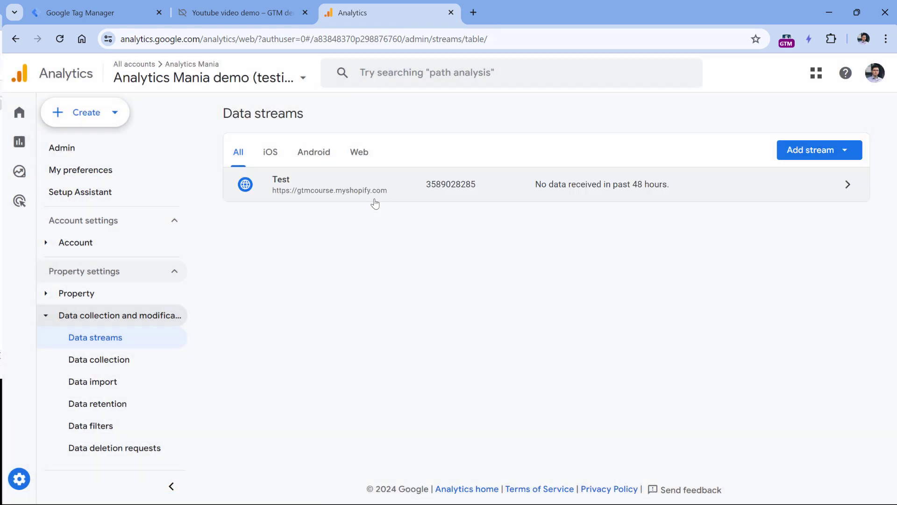
left_click(367, 186)
left_click_drag(673, 234, 764, 239)
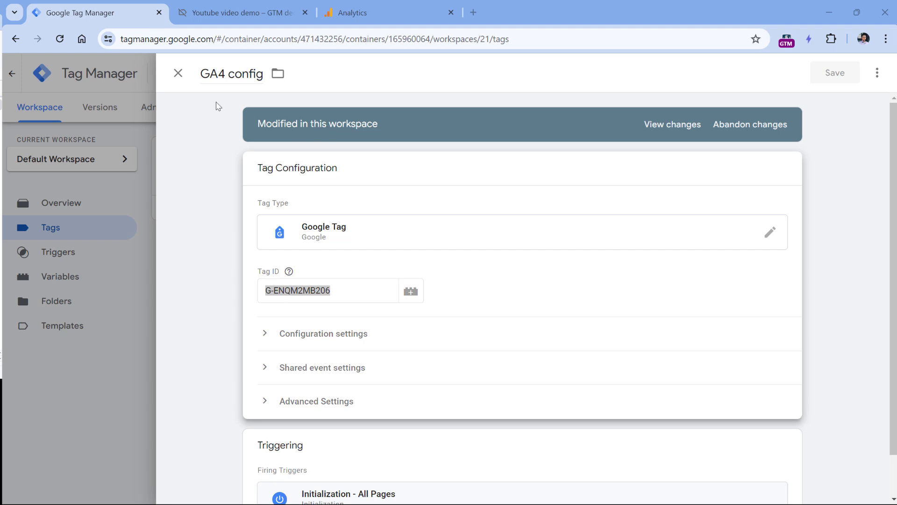
left_click(178, 73)
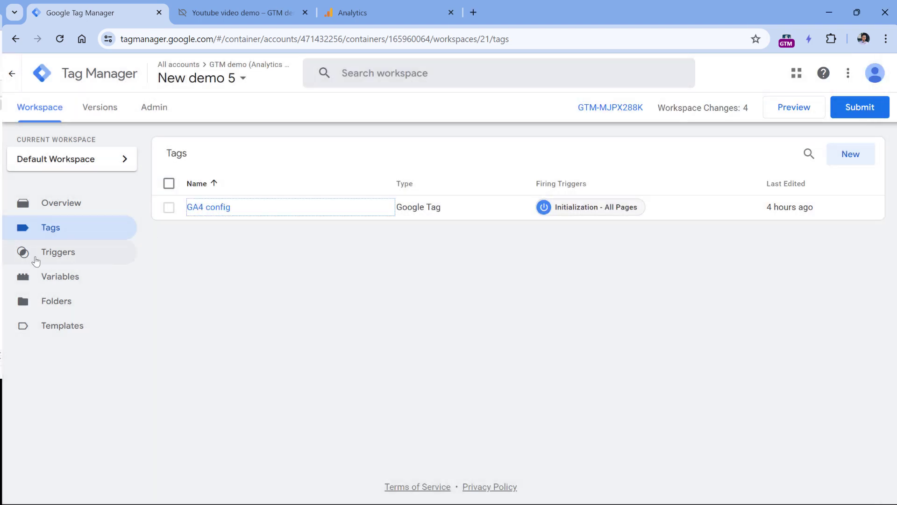
Start a new trigger in the Tag Manager workspace and choose YouTube Video as its type.
left_click(58, 255)
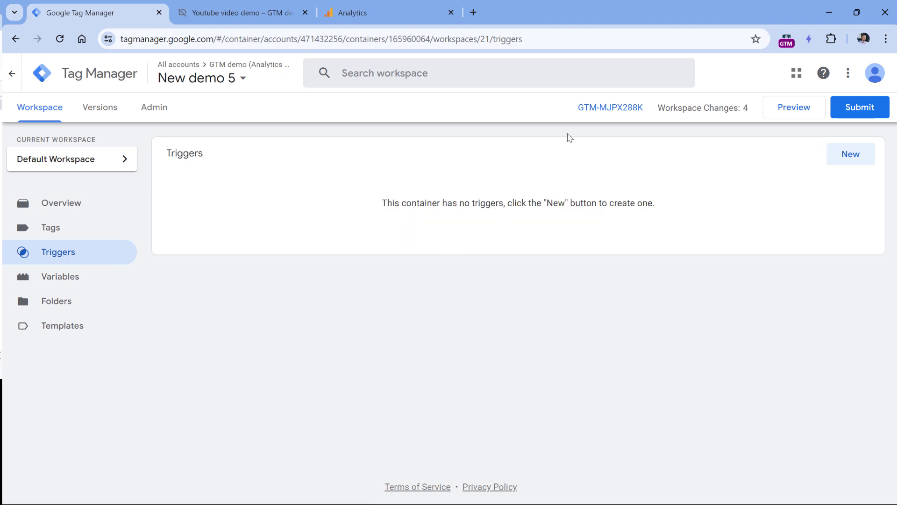
left_click(850, 154)
left_click(326, 269)
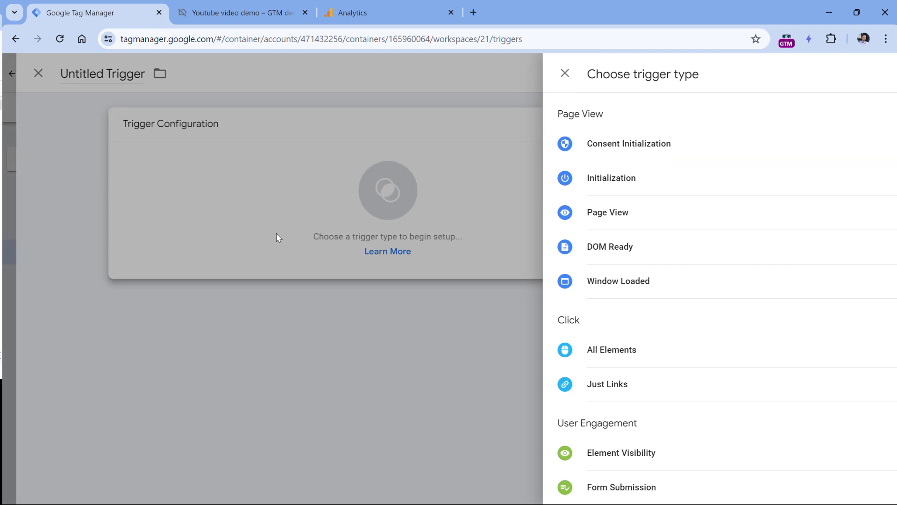
scroll(576, 245, "down", 3)
scroll(583, 229, "down", 1)
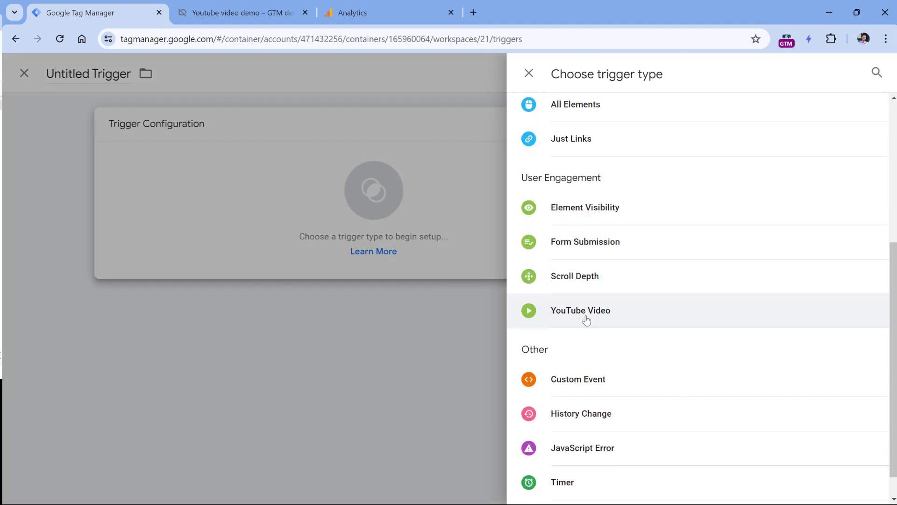
left_click(585, 314)
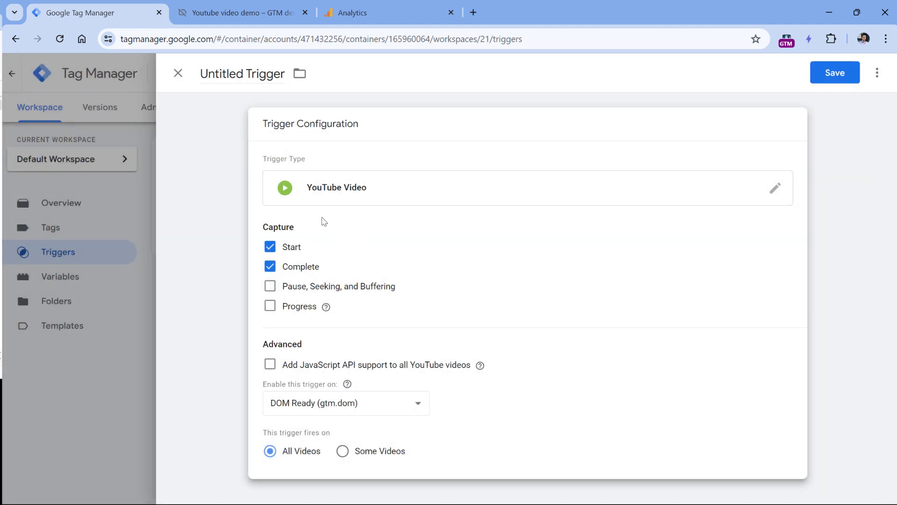
Capture only video starts with JavaScript API support added to all YouTube videos, and save the trigger as "Youtube - start".
left_click(270, 266)
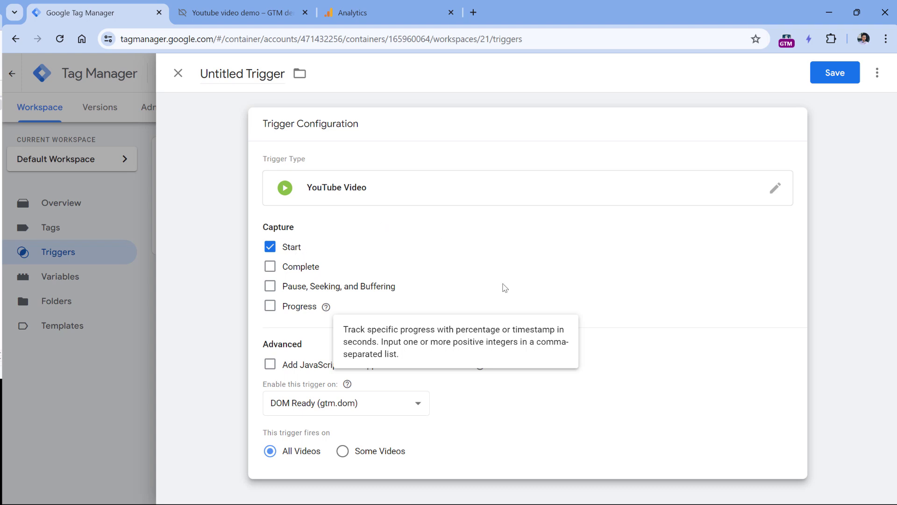
left_click(270, 367)
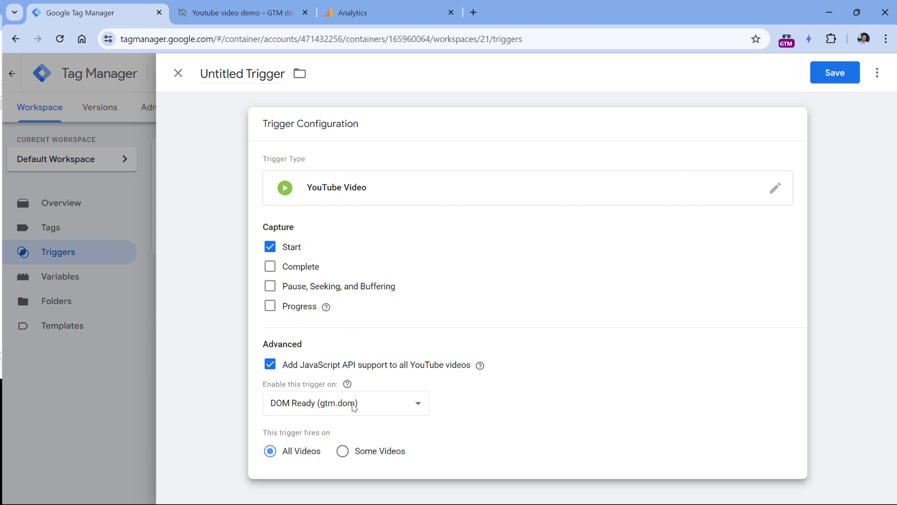
left_click(238, 74)
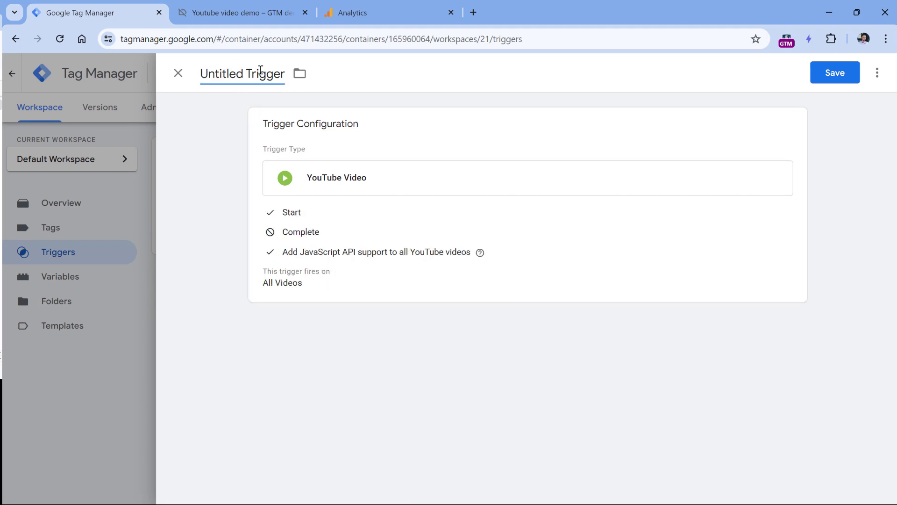
triple_click(260, 73)
type("Youtube - start")
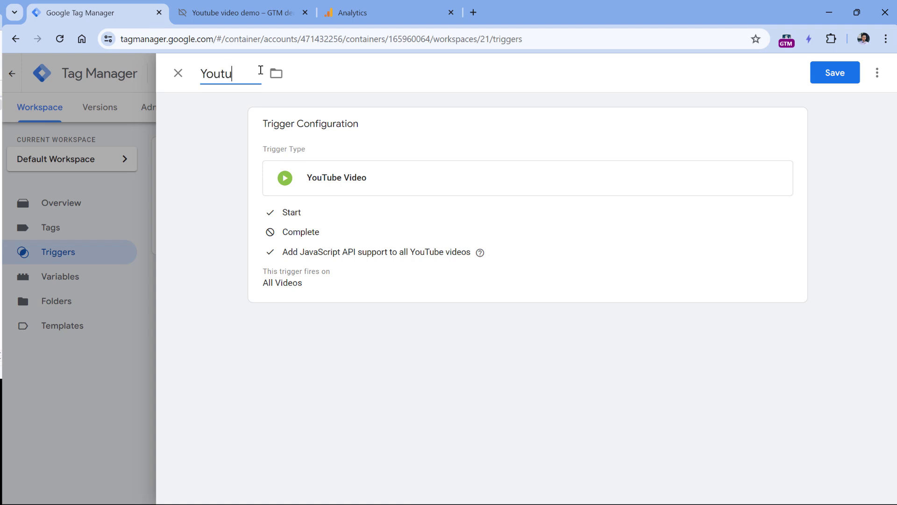
left_click(825, 80)
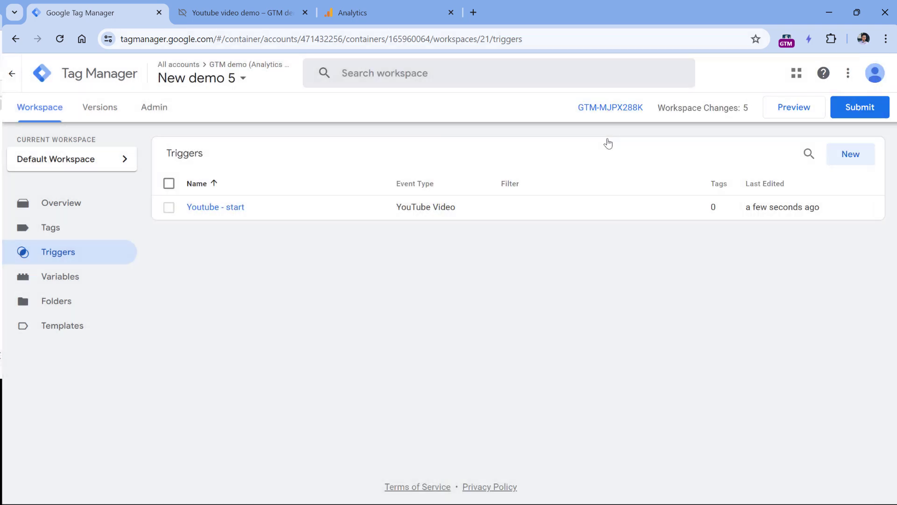
Start a second new trigger and choose YouTube Video as its type.
left_click(850, 159)
left_click(312, 202)
scroll(653, 253, "down", 4)
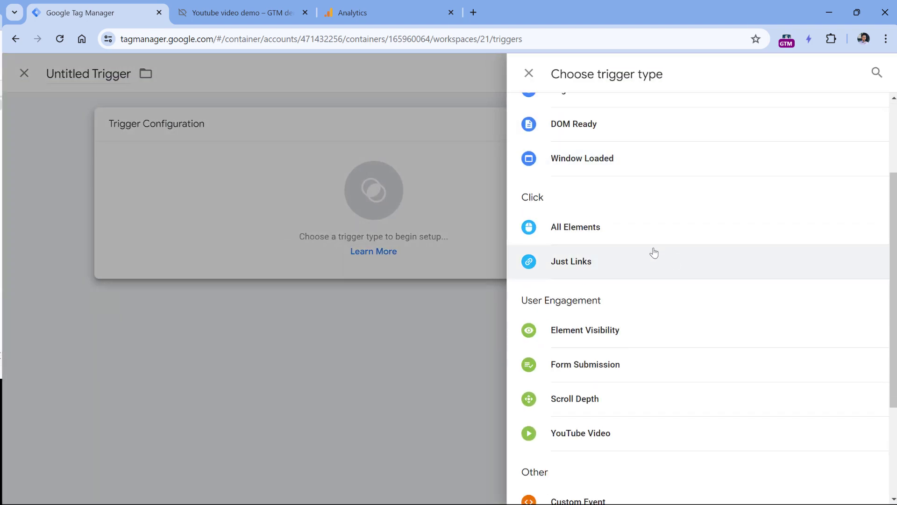
left_click(579, 381)
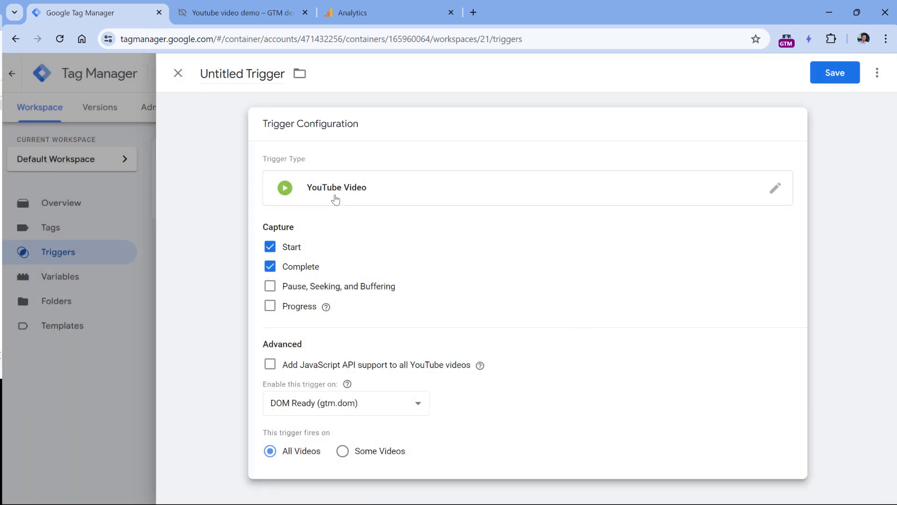
Capture Complete and Progress without Start, at percentages 10,25,50,75,90, and add JavaScript API support to all YouTube videos.
left_click(271, 247)
left_click(270, 306)
left_click(360, 352)
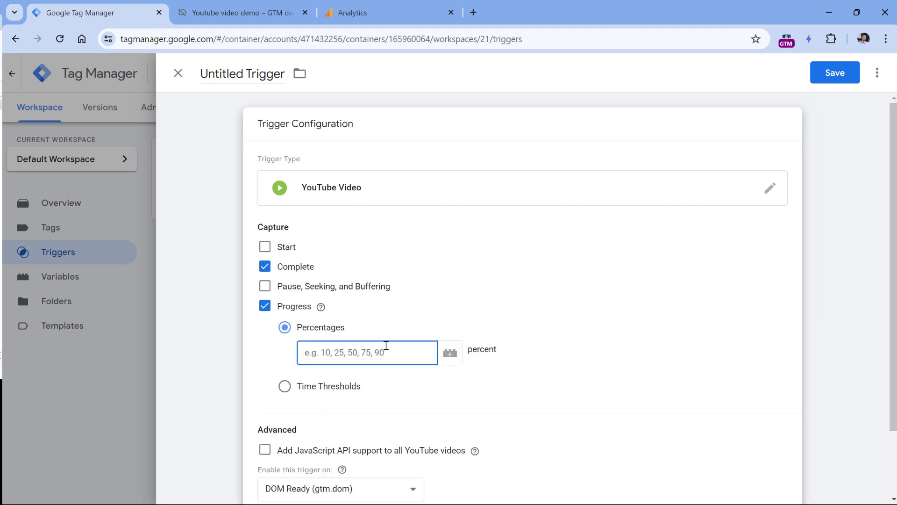
type("10,25,50,75,90")
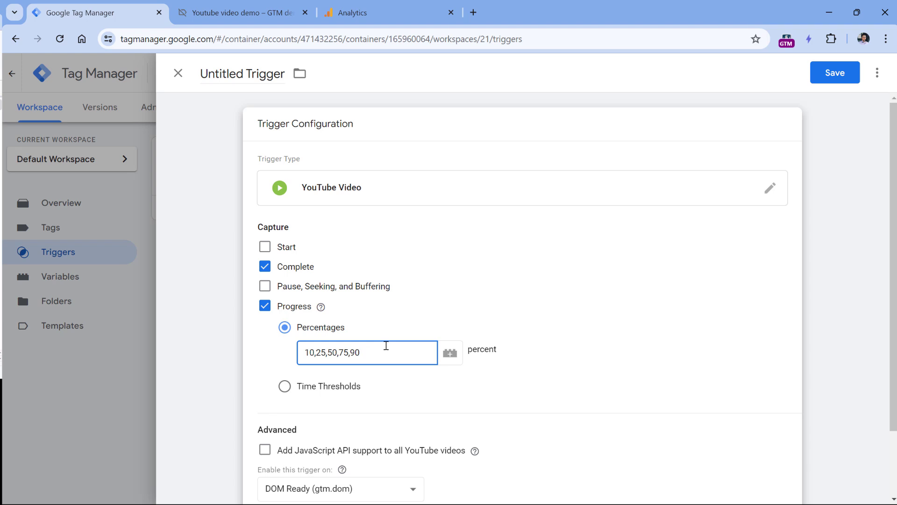
left_click(264, 450)
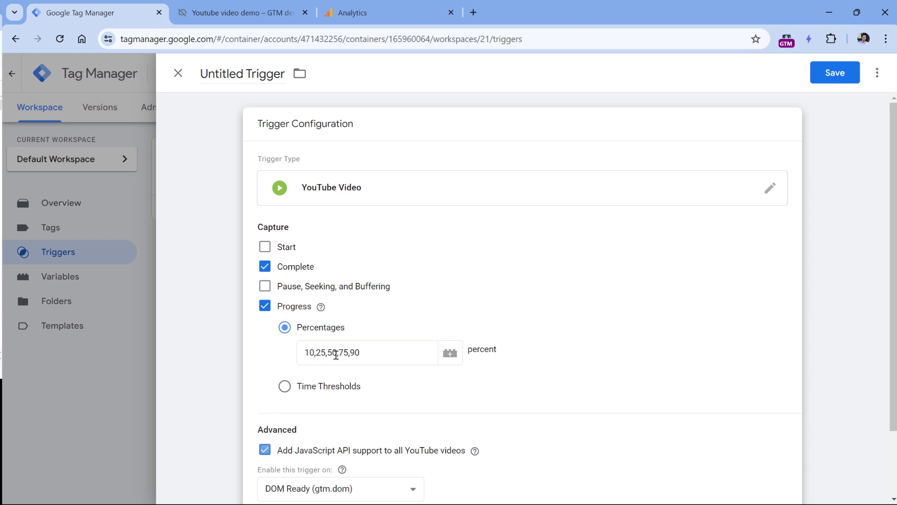
scroll(310, 387, "down", 2)
Name the trigger "Youtube - complete and progress" and save it.
left_click(234, 73)
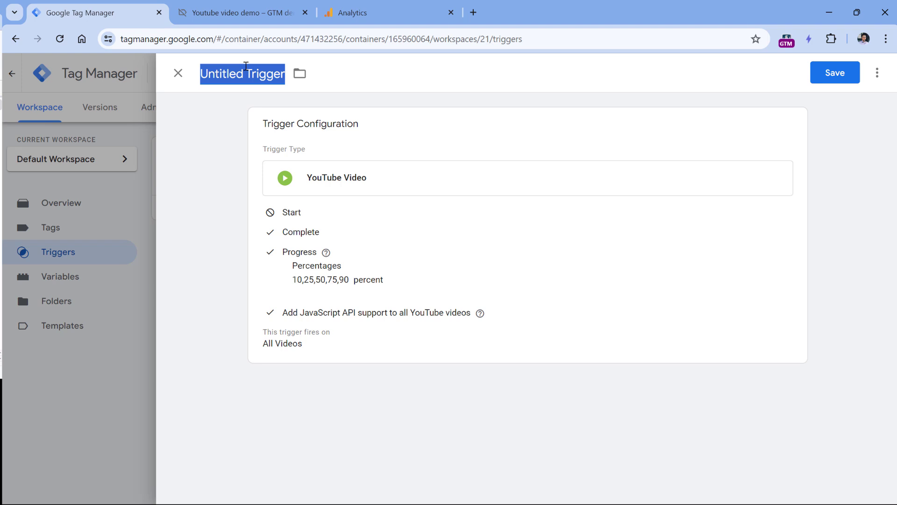
type("Youtube - complete and prog")
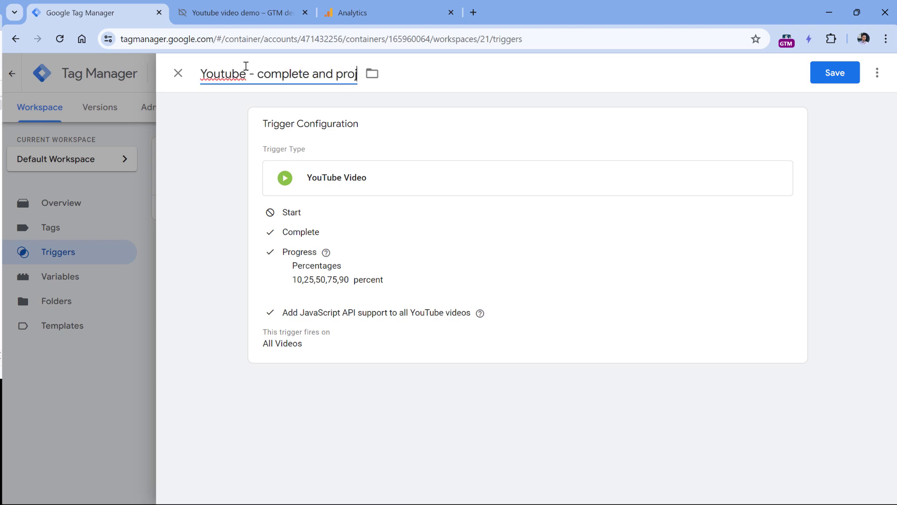
type("ress")
left_click(841, 71)
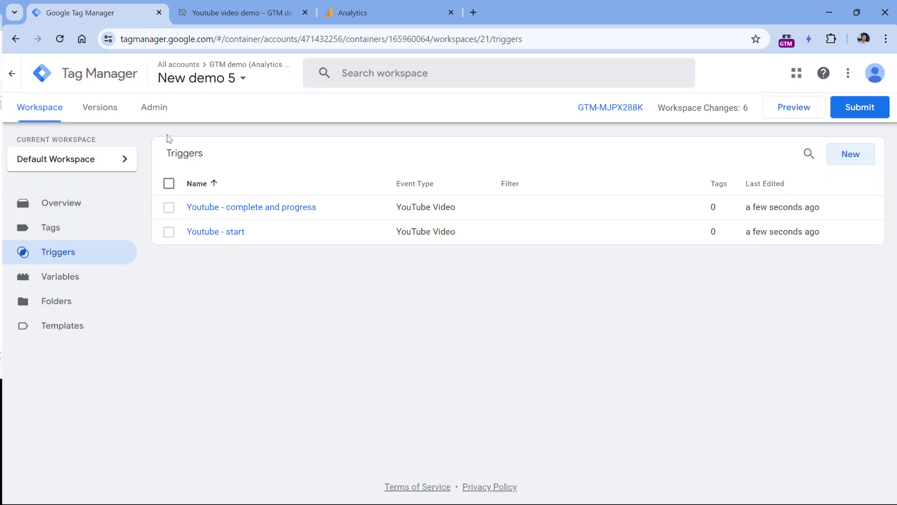
Review the container's built-in variables, looking for the video-related ones.
left_click(61, 278)
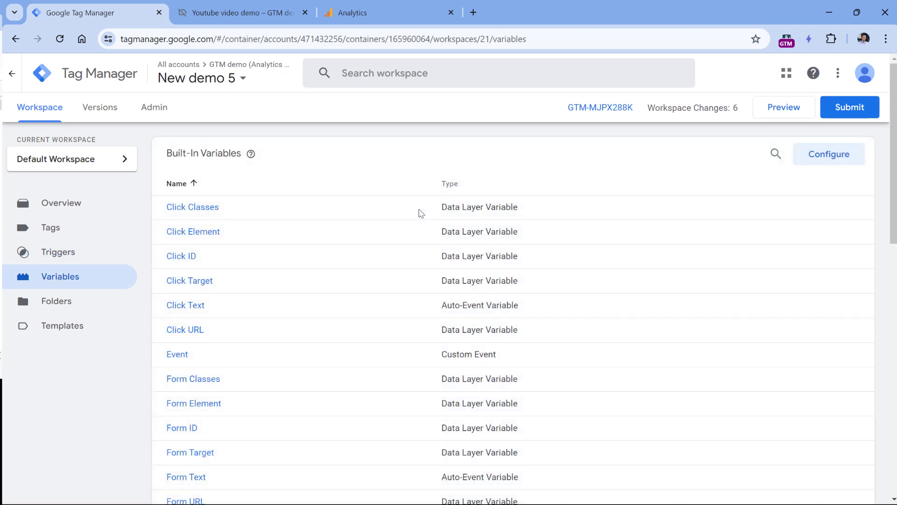
scroll(387, 267, "down", 2)
scroll(387, 266, "down", 9)
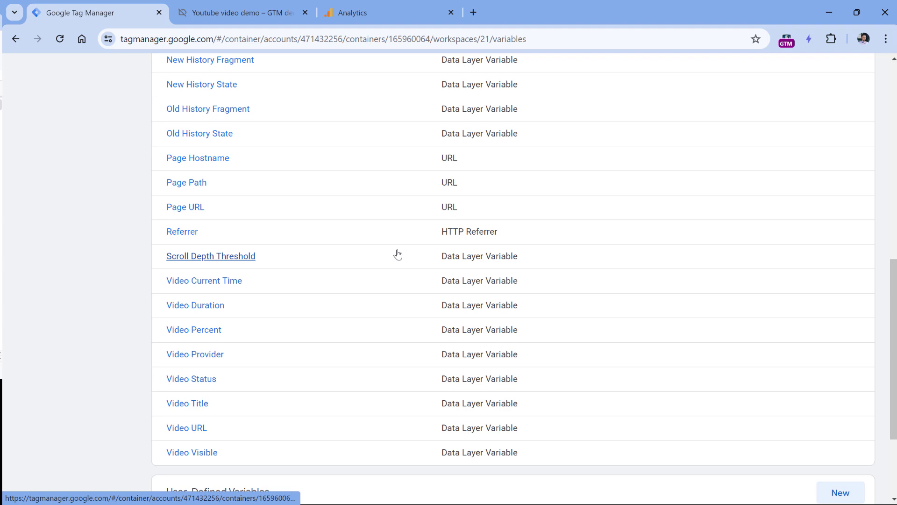
scroll(397, 255, "up", 5)
scroll(397, 255, "up", 5)
mouse_move(250, 153)
scroll(214, 238, "down", 12)
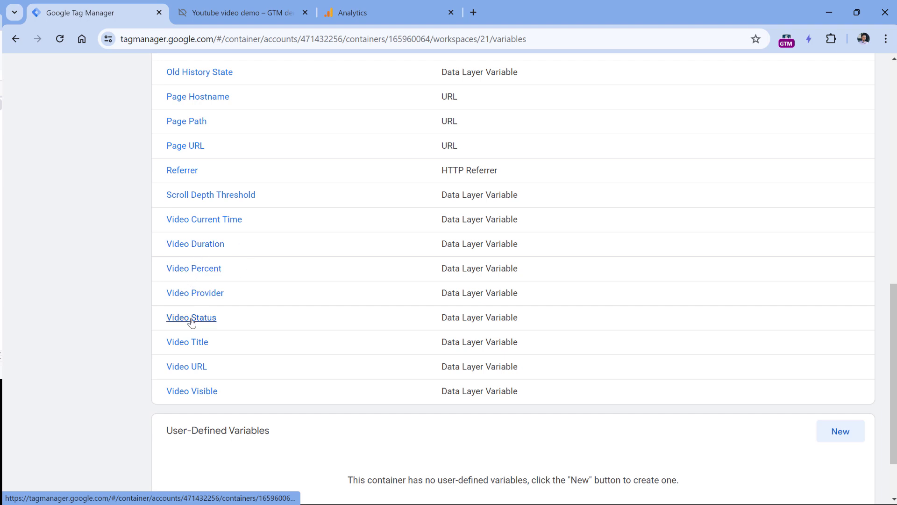
scroll(187, 304, "up", 12)
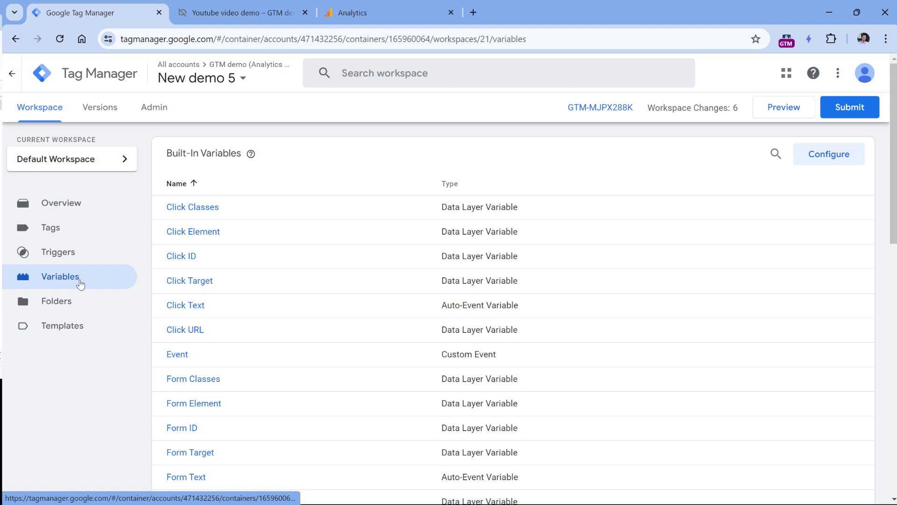
Check which variables in the Videos group are enabled in the built-in variable configuration.
left_click(824, 160)
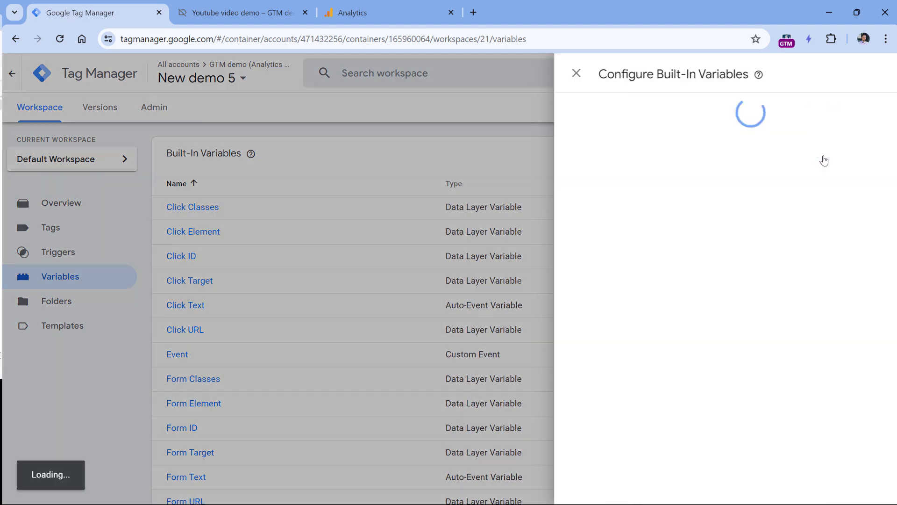
scroll(608, 206, "down", 15)
scroll(608, 206, "down", 6)
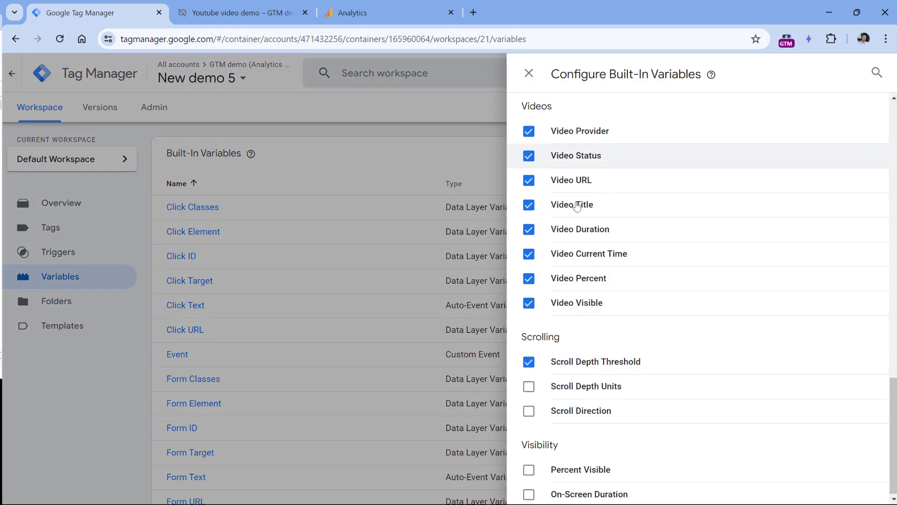
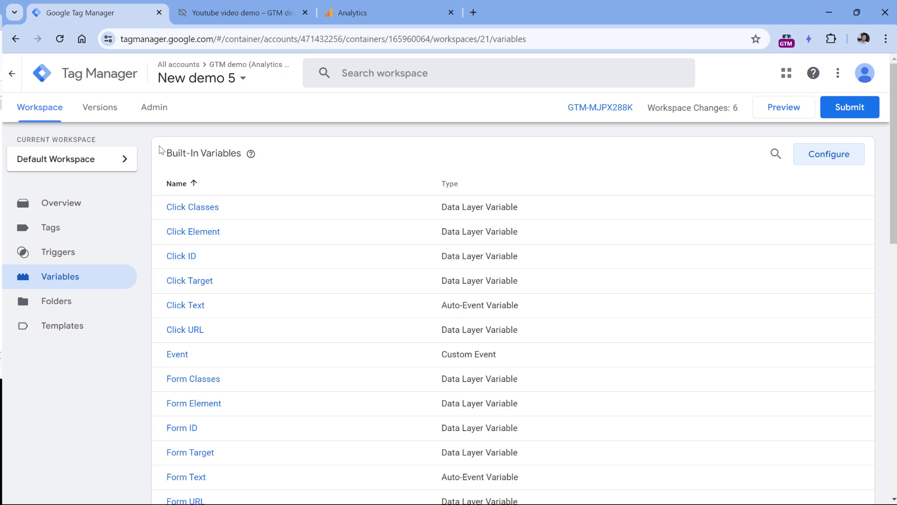
Create a new tag and choose Google Analytics: GA4 Event as its type.
left_click(52, 238)
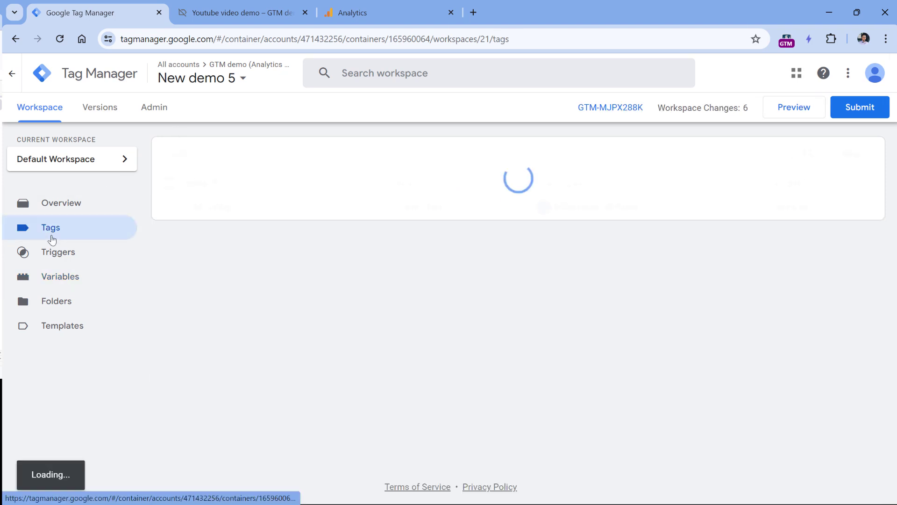
left_click(849, 154)
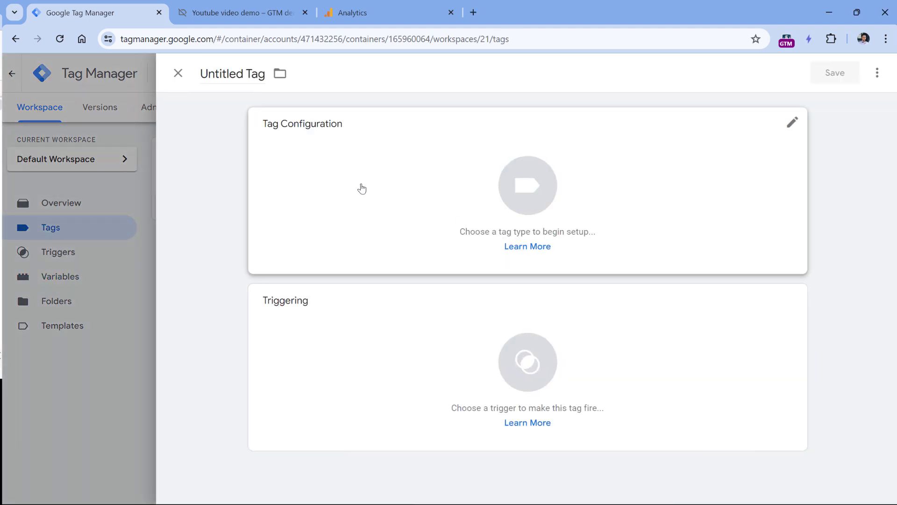
left_click(355, 196)
left_click(591, 186)
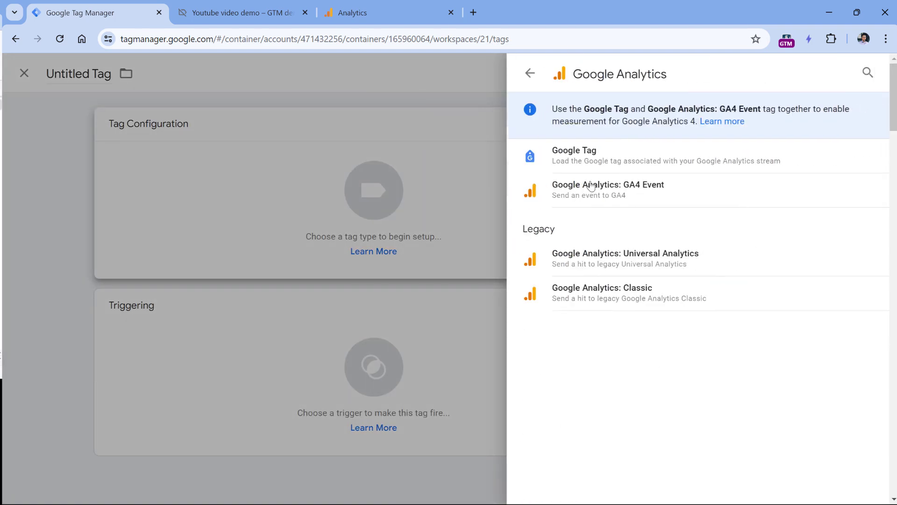
left_click(614, 195)
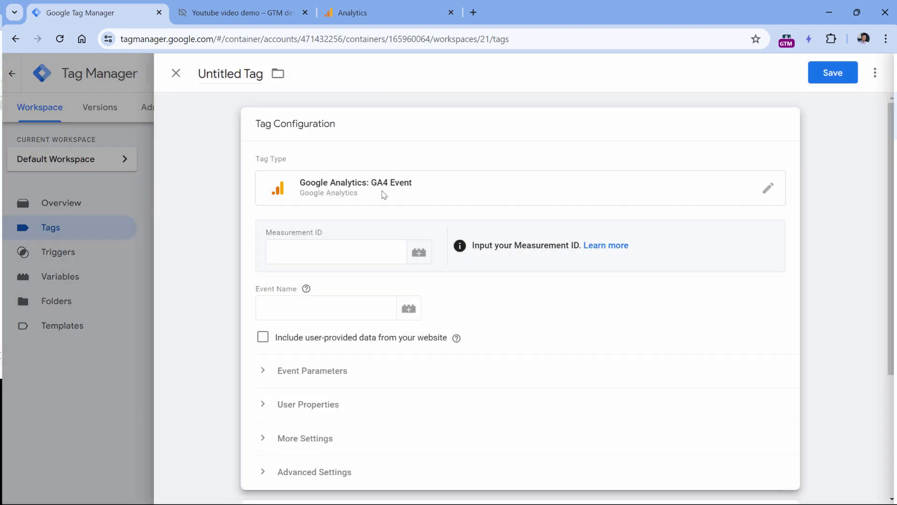
Set the tag's measurement ID to G-ENQM2MB206, matching the Test web stream's details in Google Analytics.
left_click(338, 250)
type("G-ENQM2MB206")
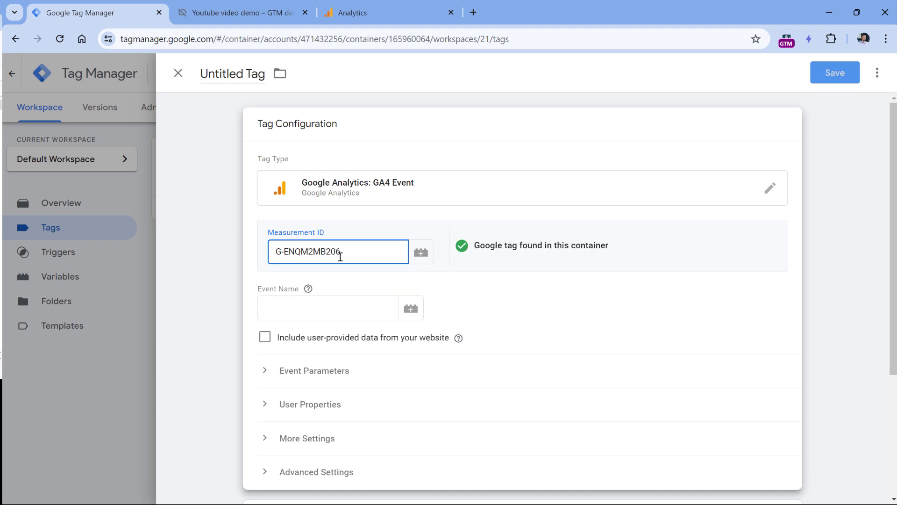
left_click(387, 16)
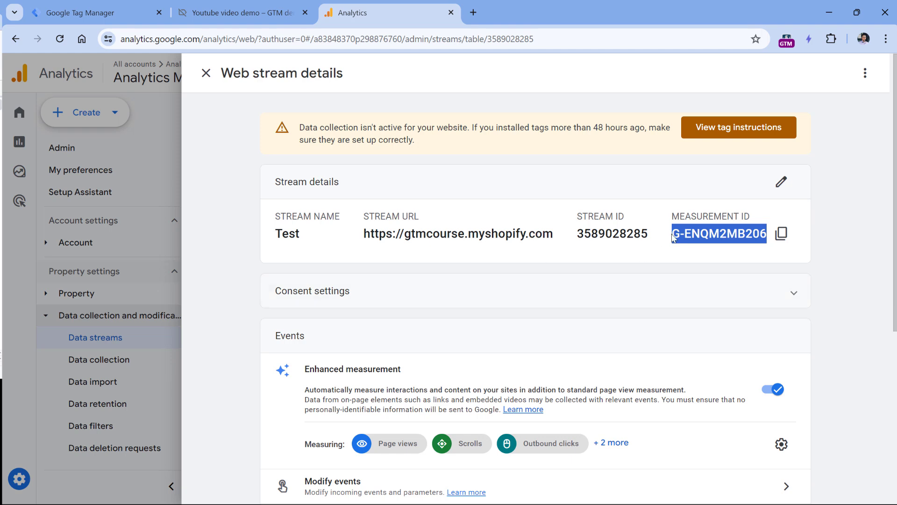
left_click(780, 233)
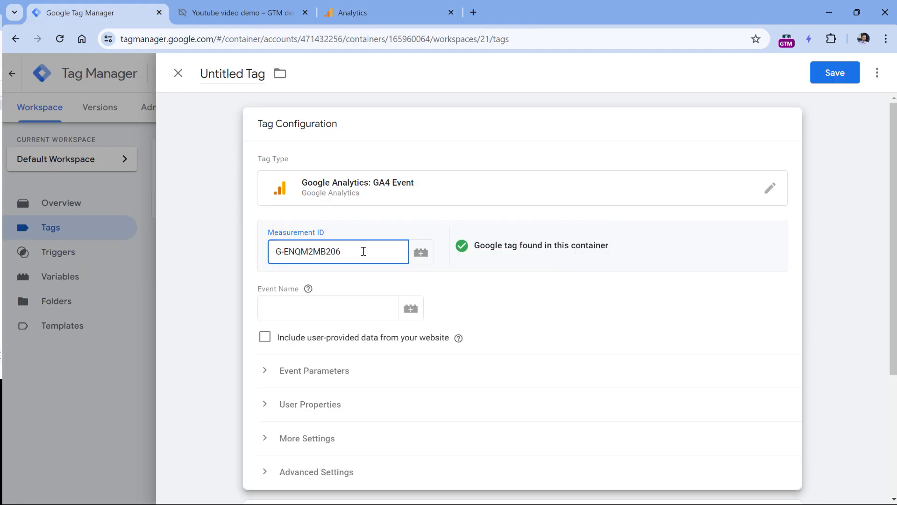
Set the event name to video_start and expand the tag's event parameters.
left_click(329, 309)
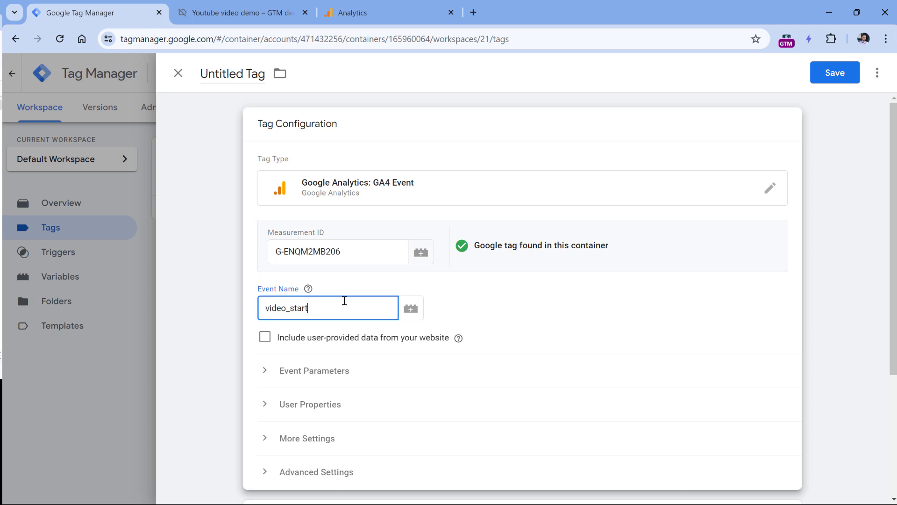
left_click(266, 370)
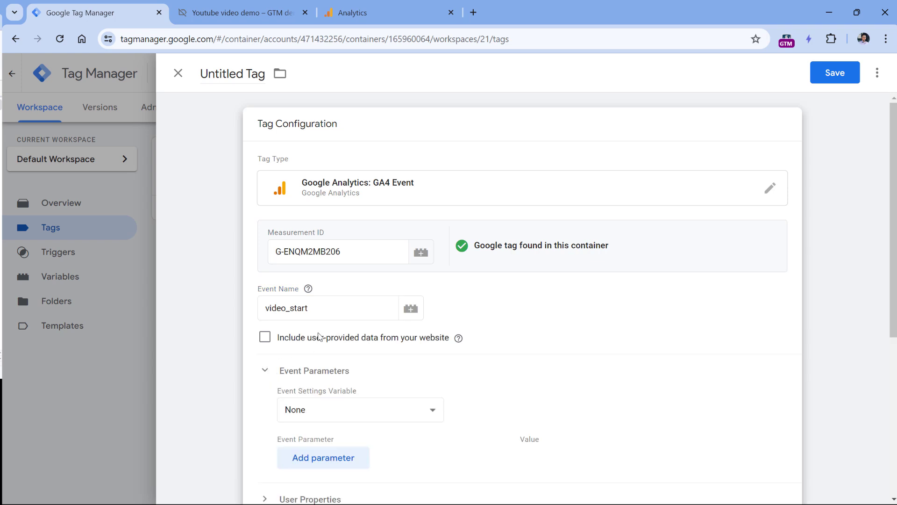
scroll(317, 337, "down", 2)
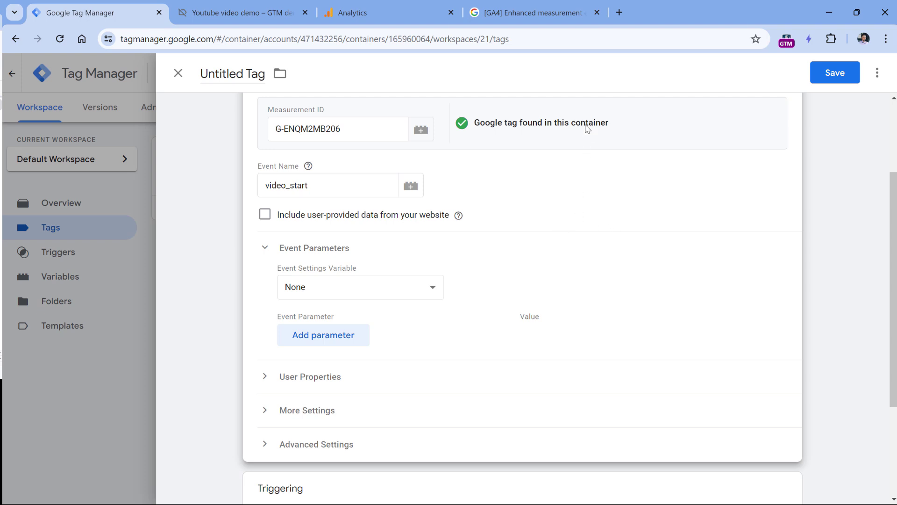
Examine the video engagement events and parameters in the GA4 enhanced measurement help article.
left_click(532, 12)
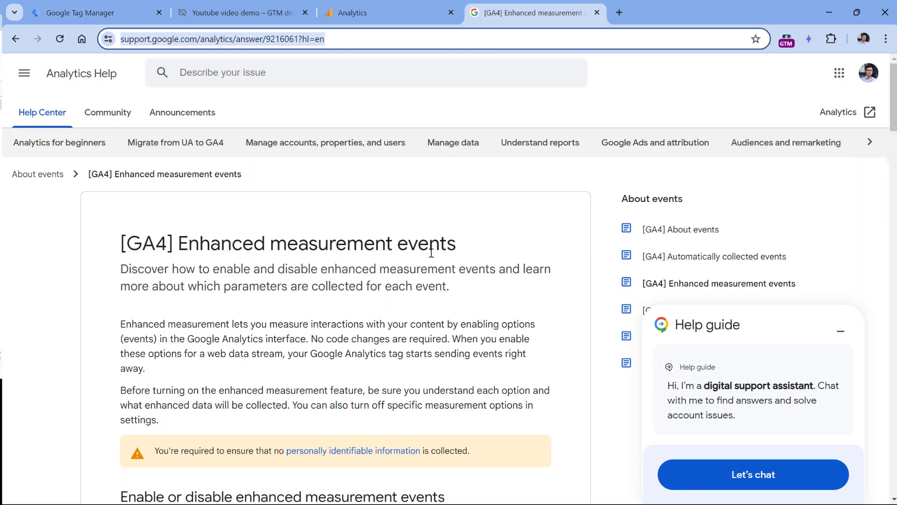
scroll(431, 252, "down", 20)
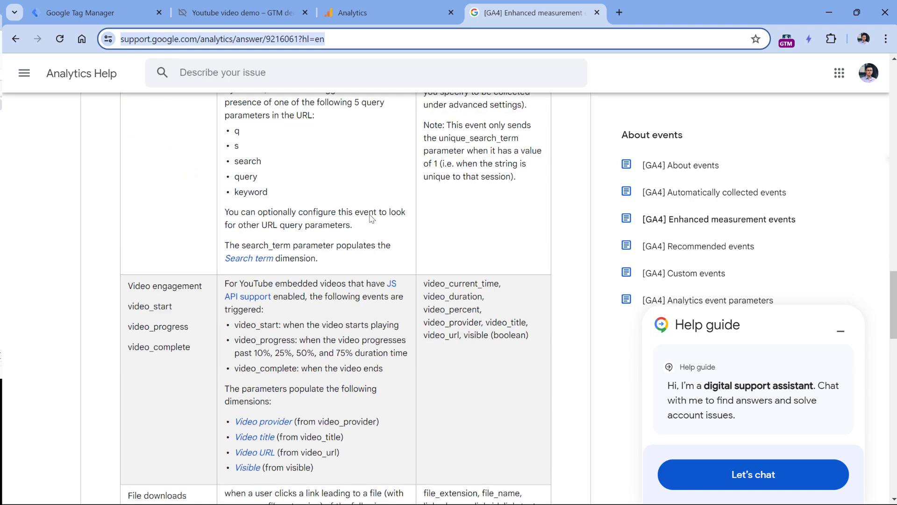
scroll(372, 218, "down", 3)
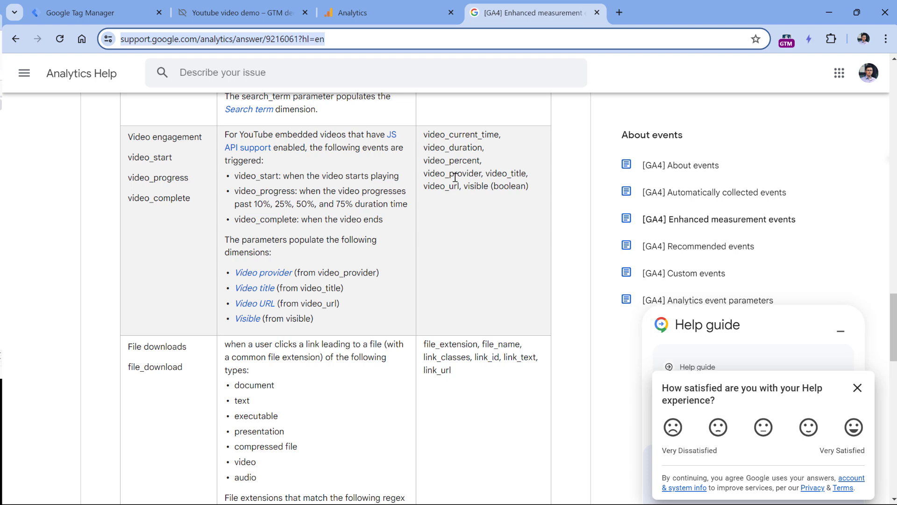
double_click(440, 185)
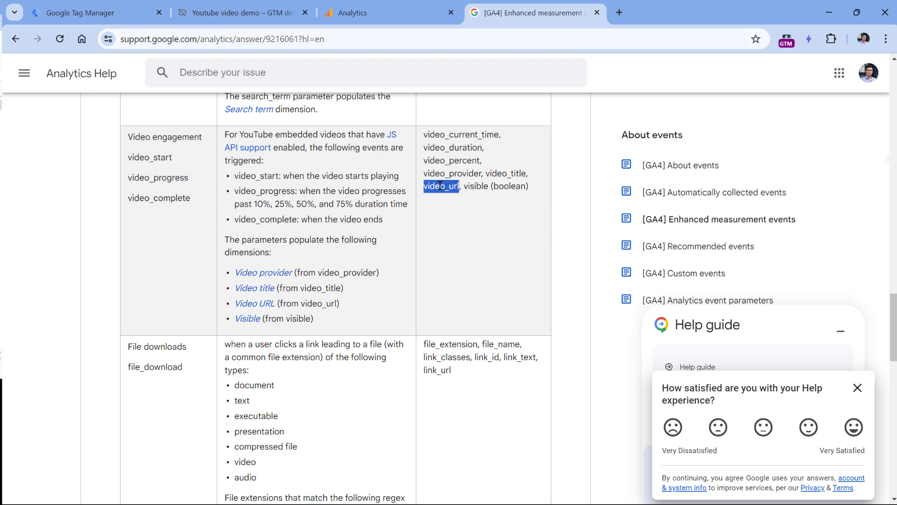
left_click(450, 170)
Copy video_current_time from the help article and add it as the tag's first event parameter.
double_click(455, 135)
right_click(454, 135)
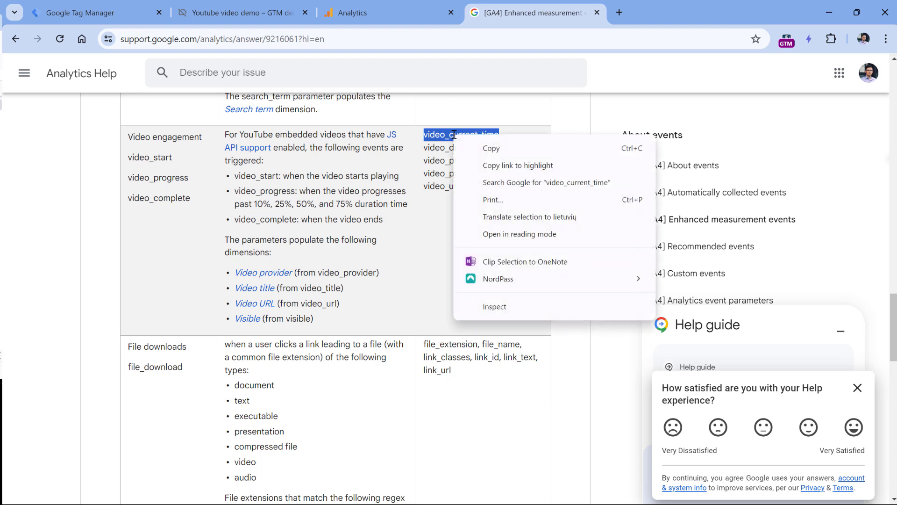
left_click(479, 148)
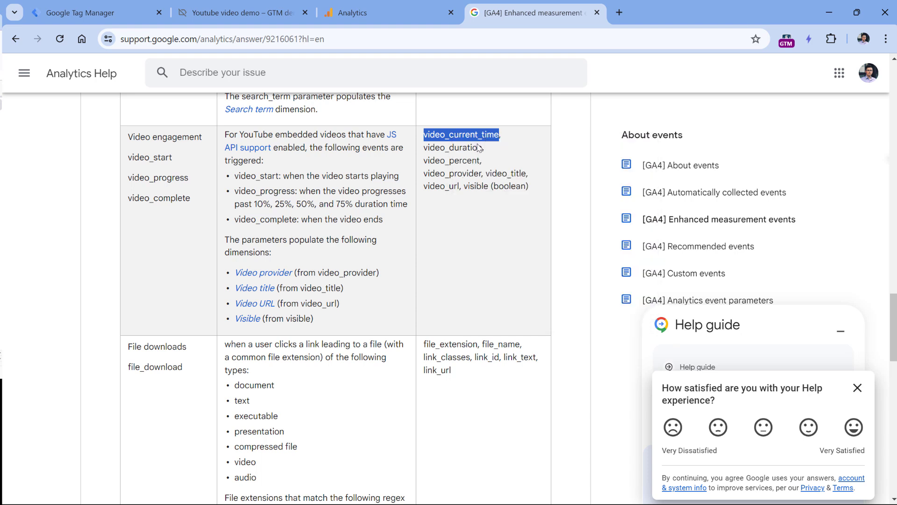
left_click(102, 15)
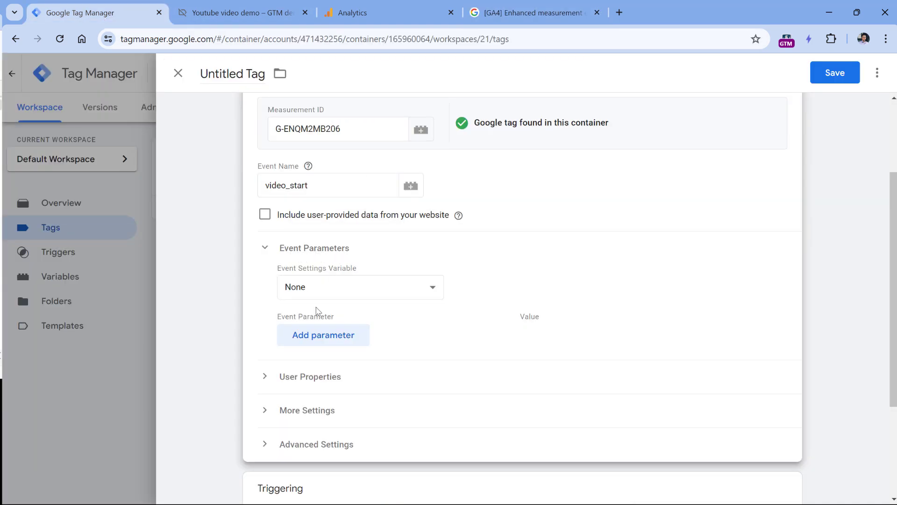
left_click(332, 337)
left_click(359, 336)
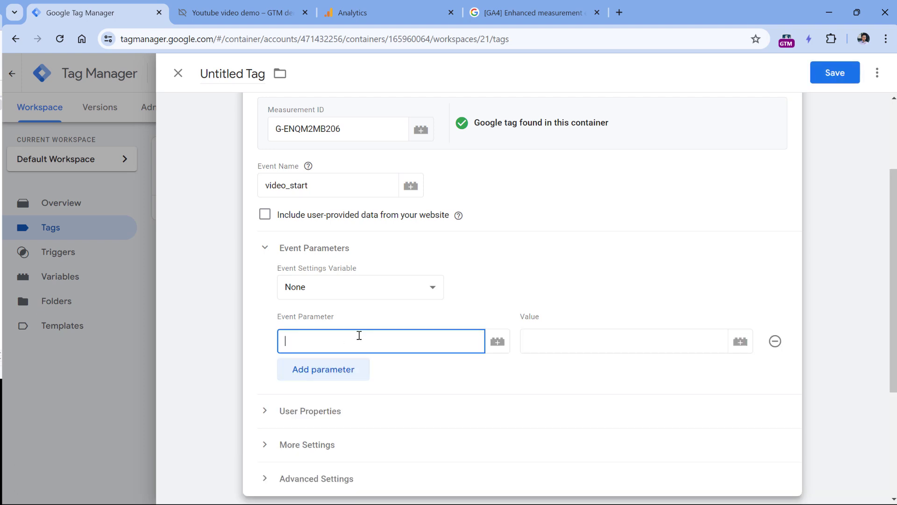
key("ctrl+v")
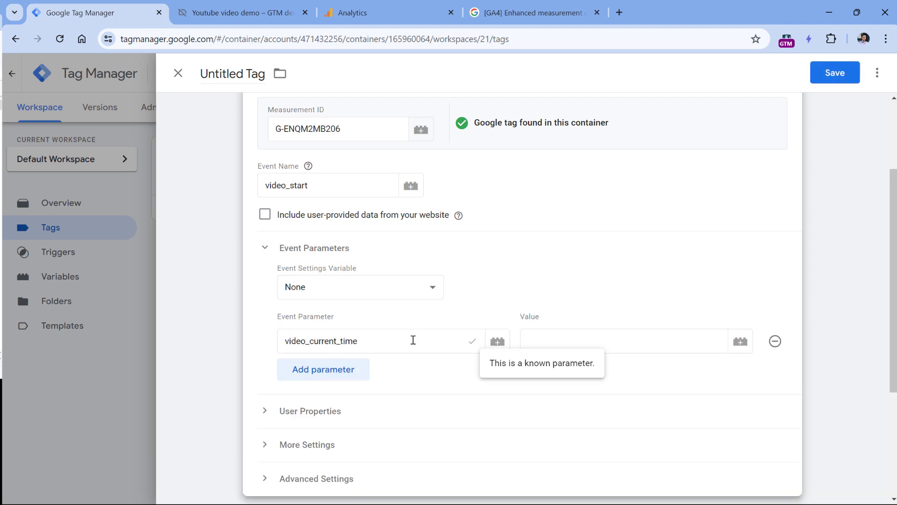
Add a second event parameter named video_duration, copying the name from the help article.
left_click(325, 377)
left_click(326, 373)
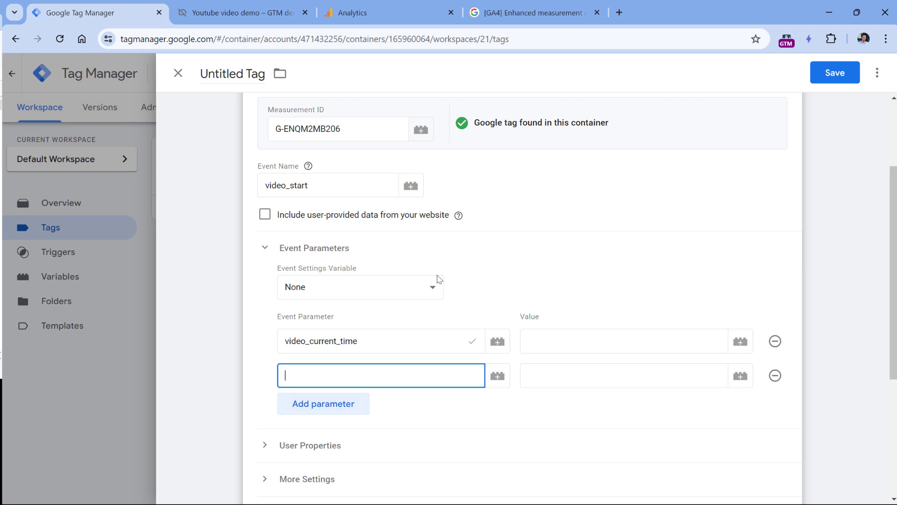
left_click(514, 4)
double_click(444, 147)
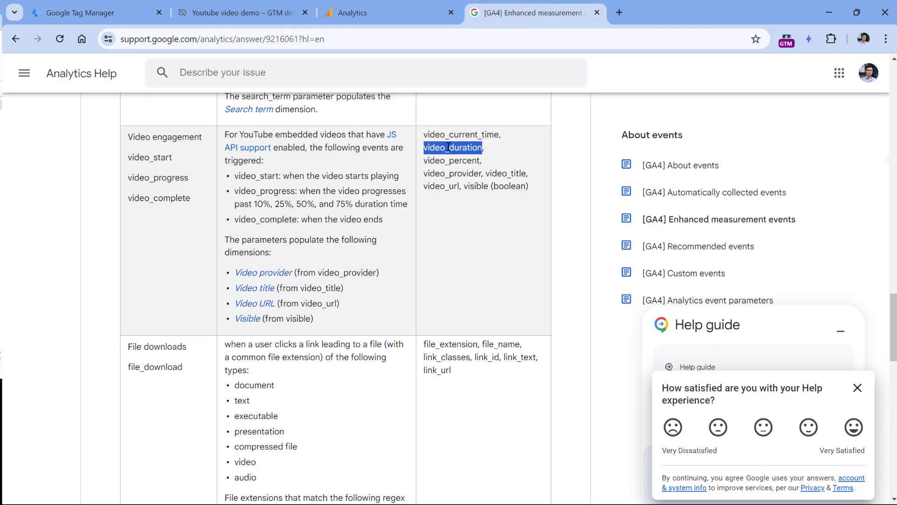
left_click(93, 12)
key("ctrl+v")
Add a third event parameter named video_percent, copying the name from the help article.
left_click(322, 406)
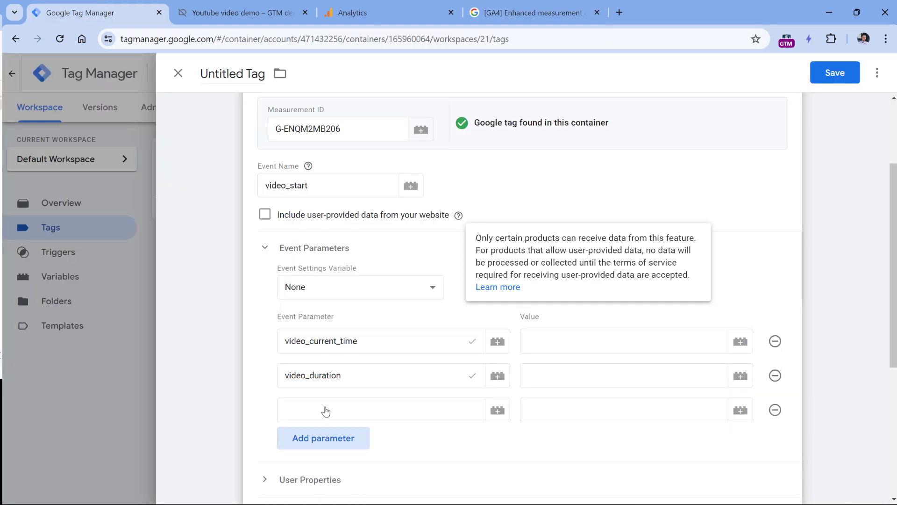
left_click(498, 14)
double_click(458, 161)
key("ctrl+c")
left_click(94, 13)
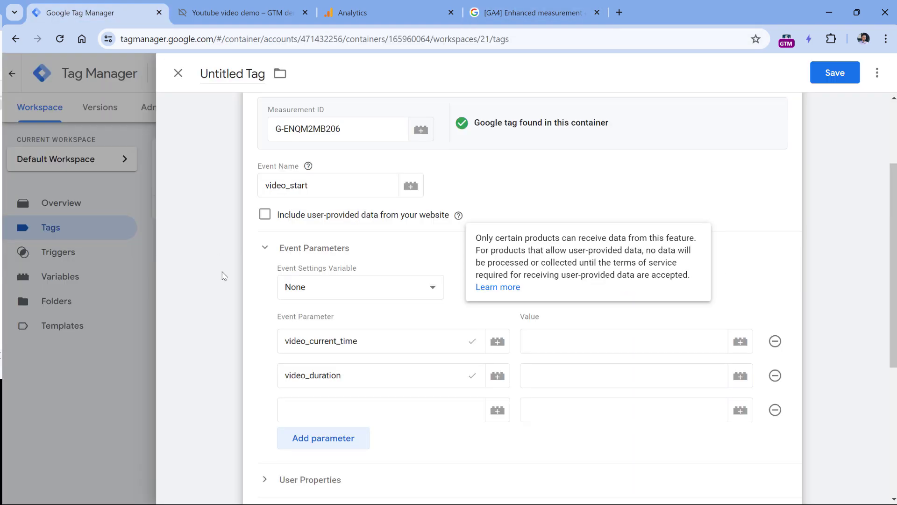
left_click(344, 411)
key("ctrl+v")
Add a fourth event parameter named video_provider, copying the name from the help article.
scroll(342, 241, "down", 1)
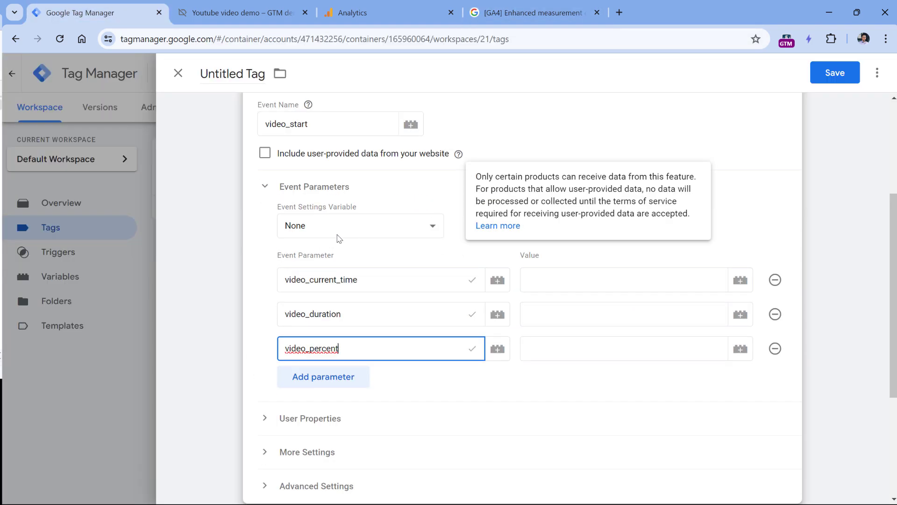
scroll(317, 280, "down", 1)
left_click(321, 321)
left_click(497, 13)
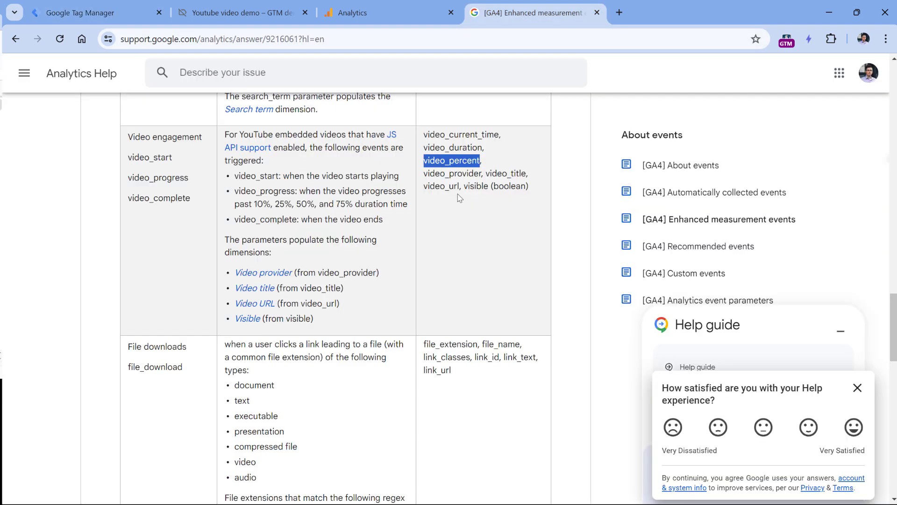
double_click(451, 174)
key("ctrl+c")
left_click(94, 13)
left_click(322, 321)
key("ctrl+v")
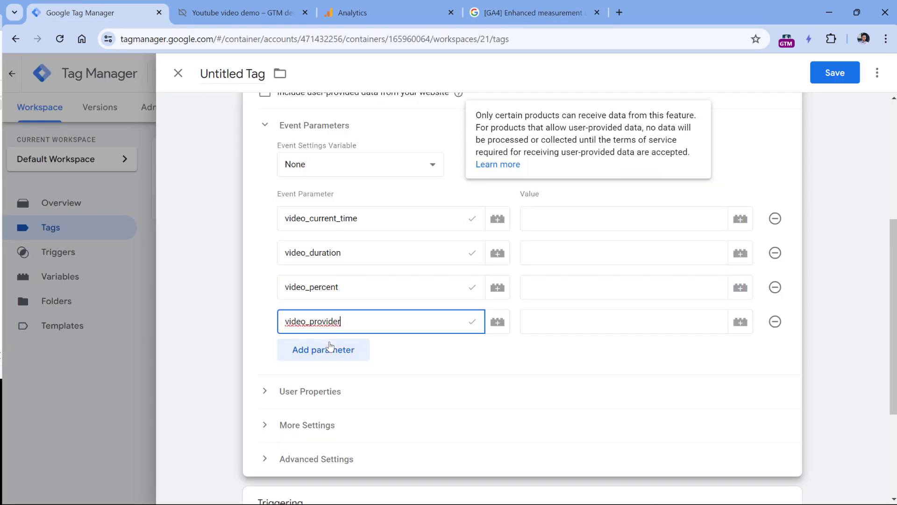
Add a fifth event parameter named video_title, copying the name from the help article.
left_click(330, 348)
left_click(533, 12)
double_click(508, 174)
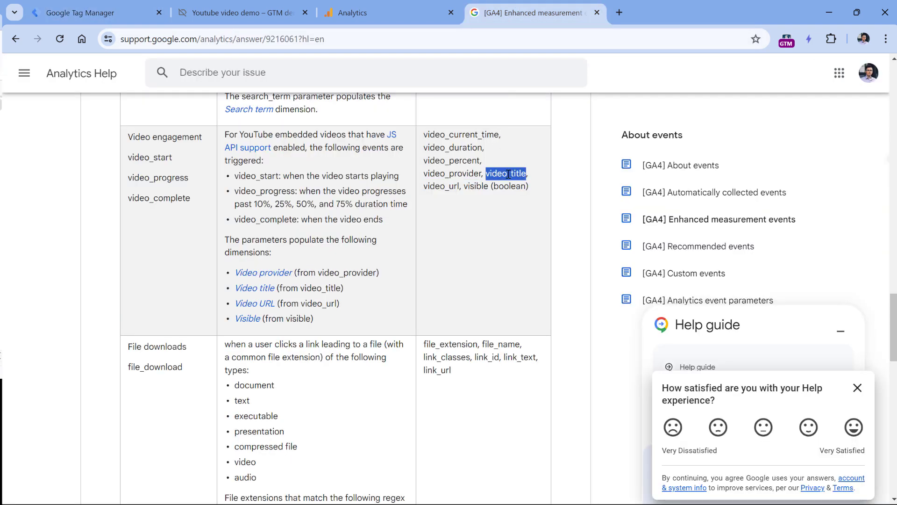
key("ctrl+c")
left_click(94, 12)
left_click(322, 364)
key("ctrl+v")
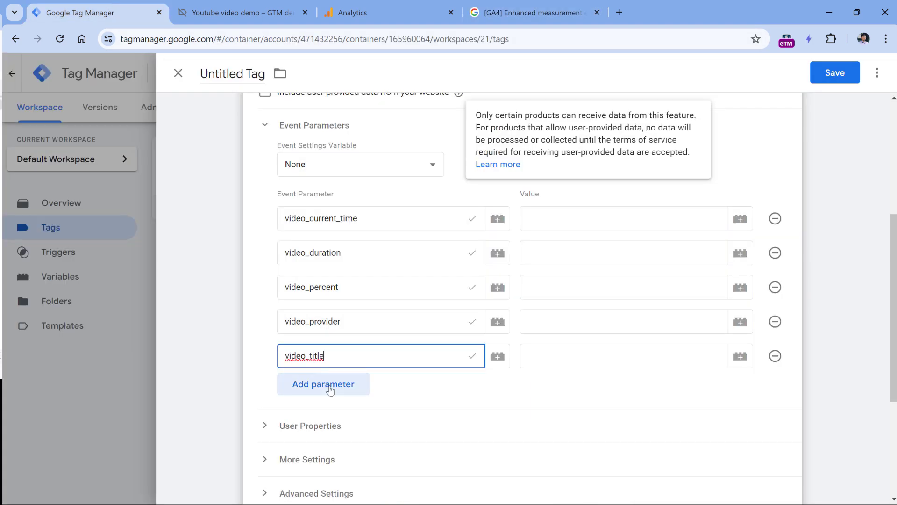
Add a sixth event parameter named video_url, copying the name from the help article.
left_click(327, 384)
left_click(524, 10)
double_click(443, 186)
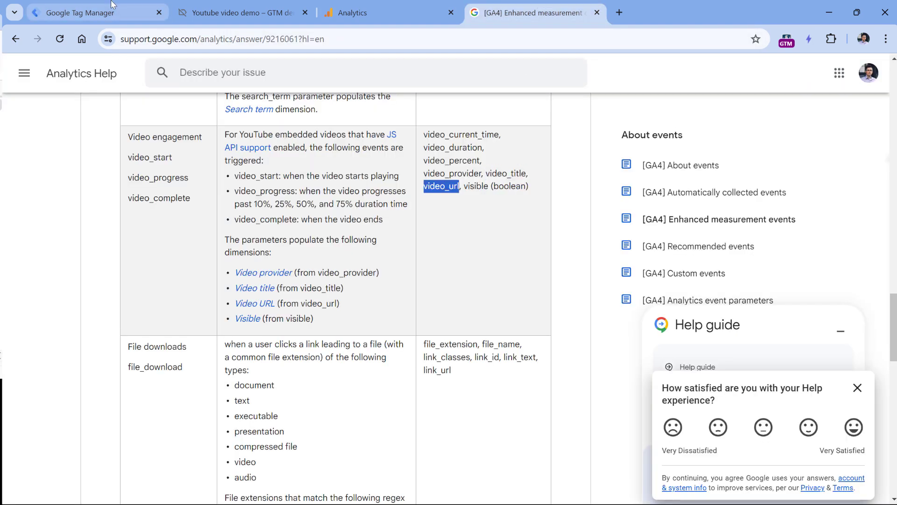
left_click(93, 13)
left_click(365, 388)
key("ctrl+v")
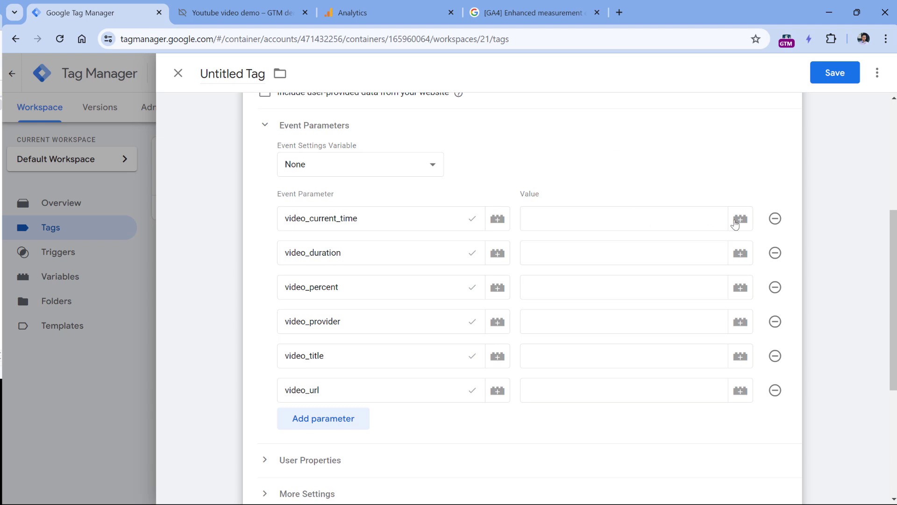
Set the value of the video_current_time parameter to the Video Current Time variable.
double_click(391, 218)
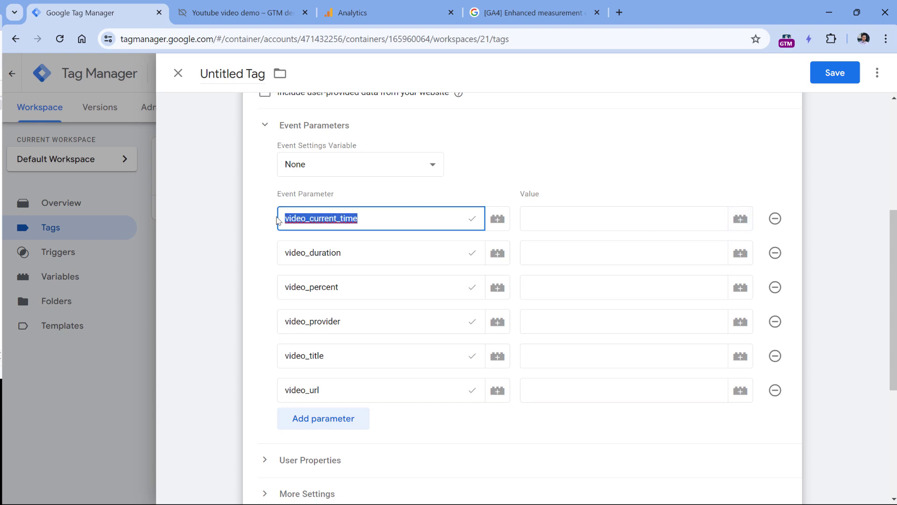
left_click(611, 219)
left_click(740, 219)
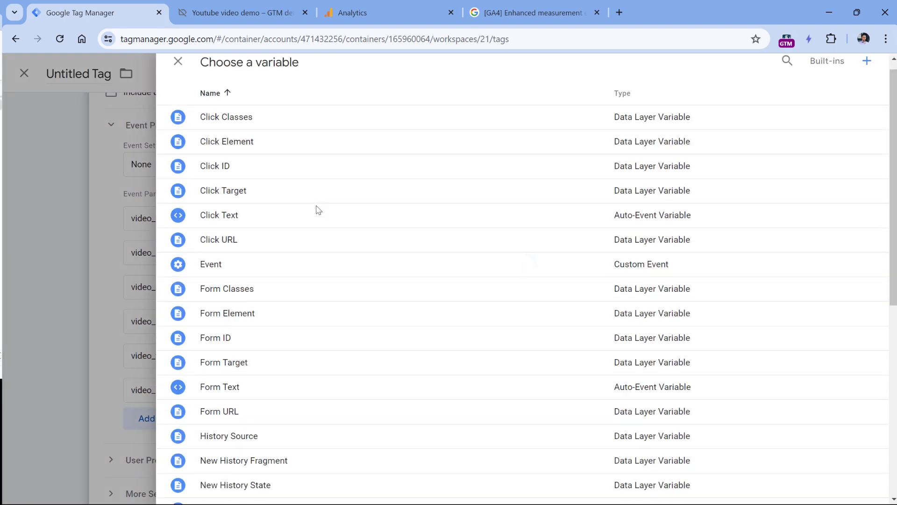
scroll(315, 206, "down", 8)
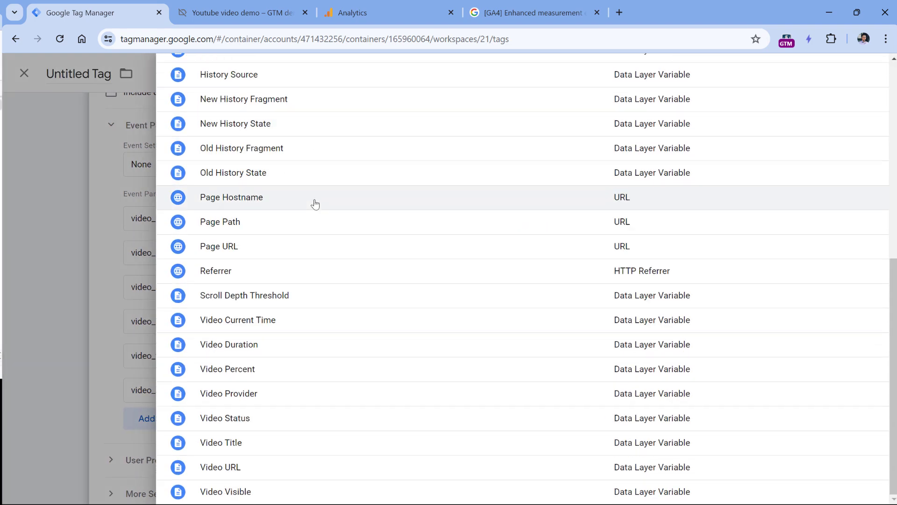
left_click(256, 327)
Set the value of the video_duration parameter to the Video Duration variable.
left_click(623, 254)
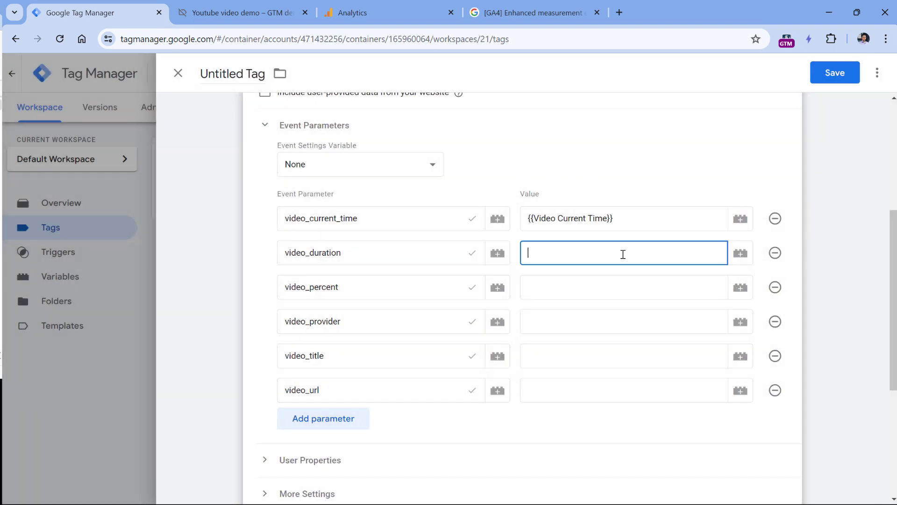
left_click(314, 253)
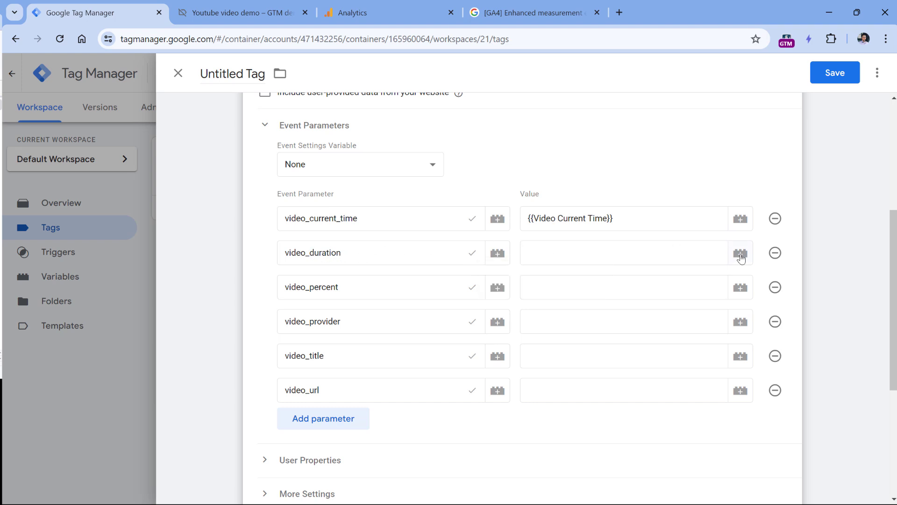
left_click(690, 254)
left_click(739, 253)
scroll(288, 242, "down", 8)
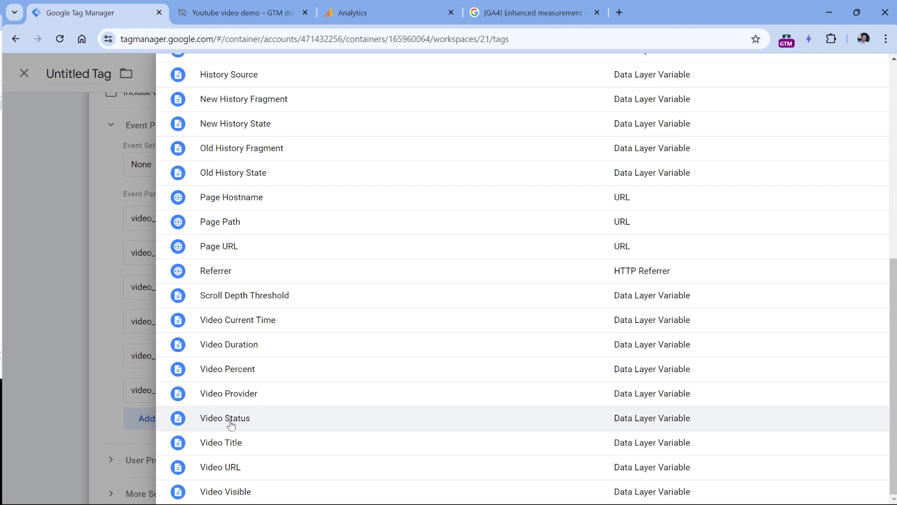
left_click(227, 350)
Set the value of the video_percent parameter to {{Video Percent}}, entering the variable reference directly in the value.
left_click(577, 287)
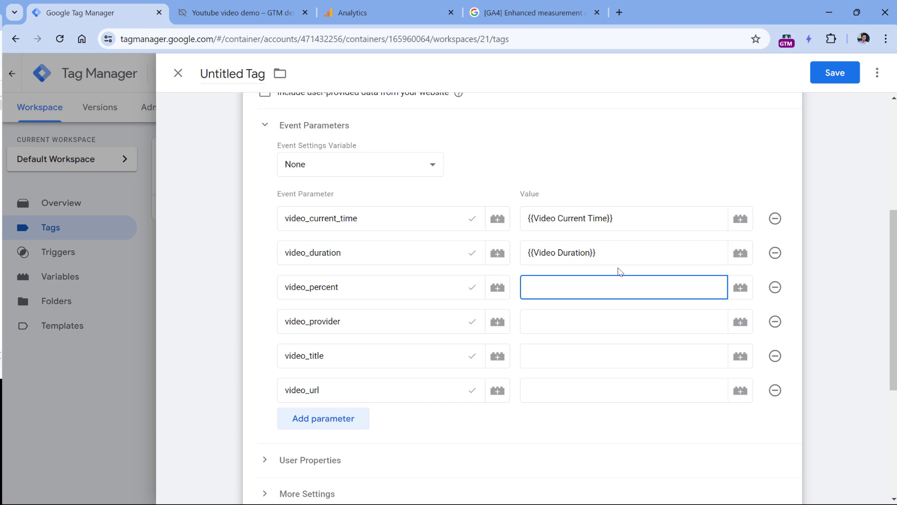
type("{{")
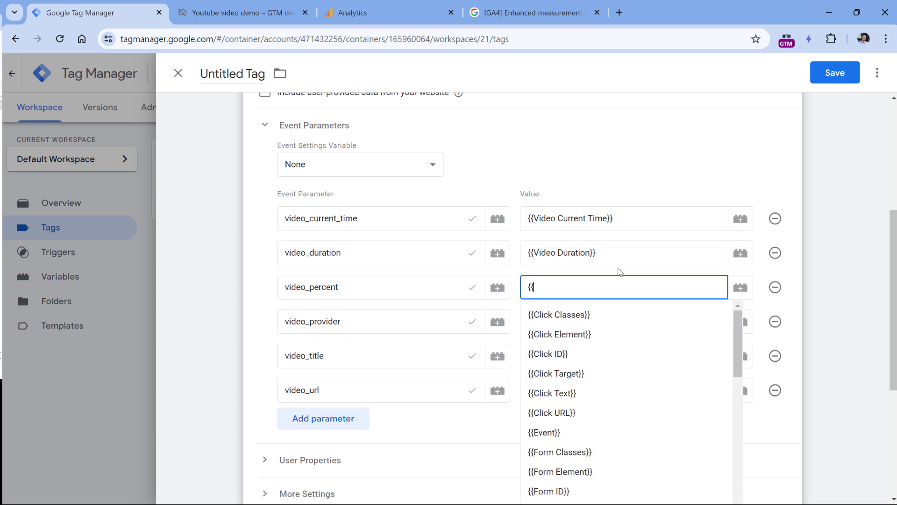
type("vode")
key("BackSpace")
key("BackSpace")
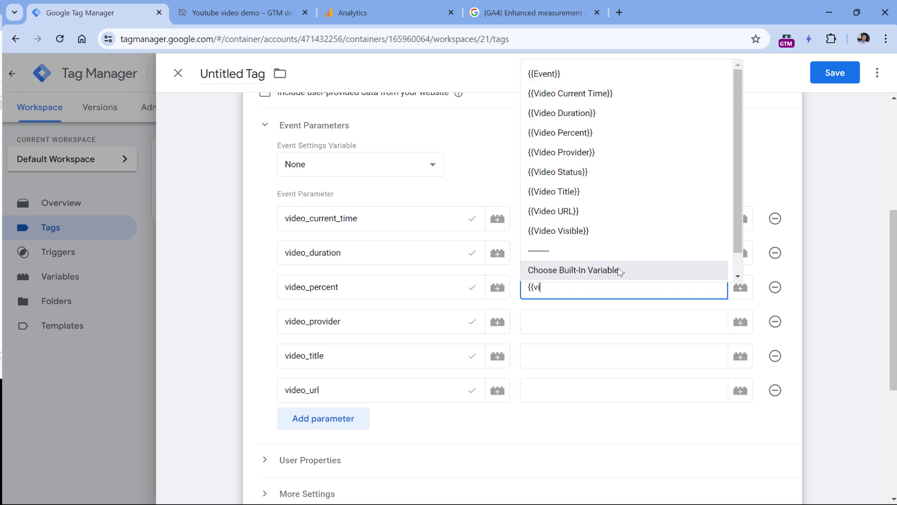
type("ideo")
key("Up")
key("Up")
key("Up")
key("Up")
key("Up")
key("Up")
key("Up")
key("Return")
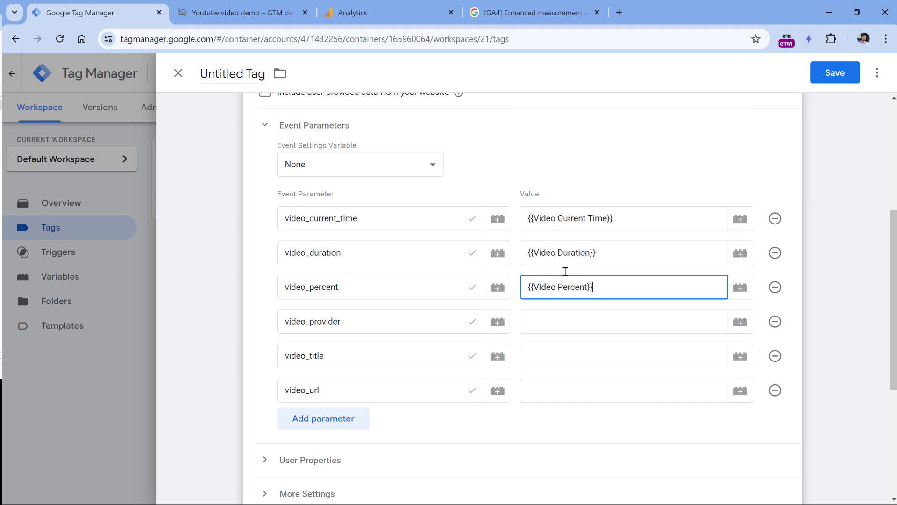
Set the value of the video_provider parameter to {{Video Provider}}.
left_click(564, 326)
type("{{provi")
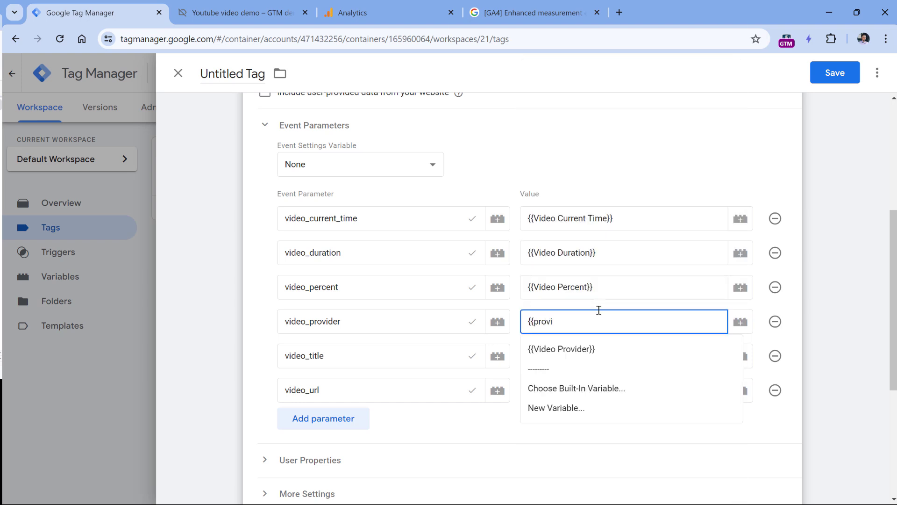
key("Down")
key("Return")
Set the video_title parameter's value to {{Video Title}} and the video_url parameter's value to {{Video URL}}.
left_click(572, 350)
type("{{")
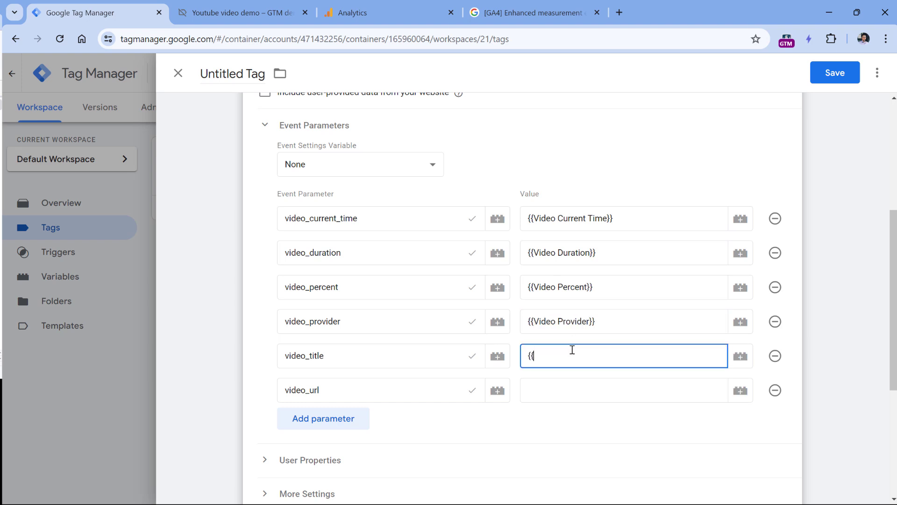
type("video")
left_click(570, 233)
left_click(567, 395)
type("{{video")
left_click(565, 286)
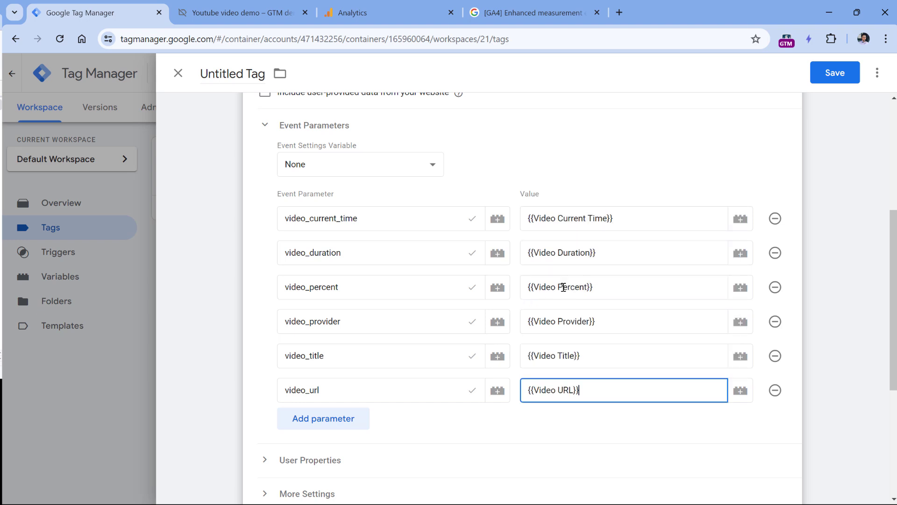
Assign the "Youtube - start" trigger to the video_start event tag.
scroll(427, 223, "down", 5)
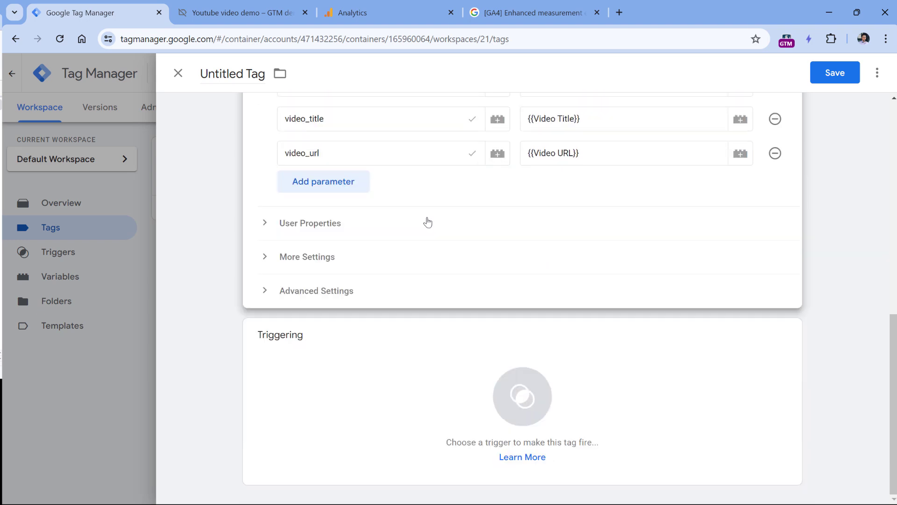
left_click(348, 367)
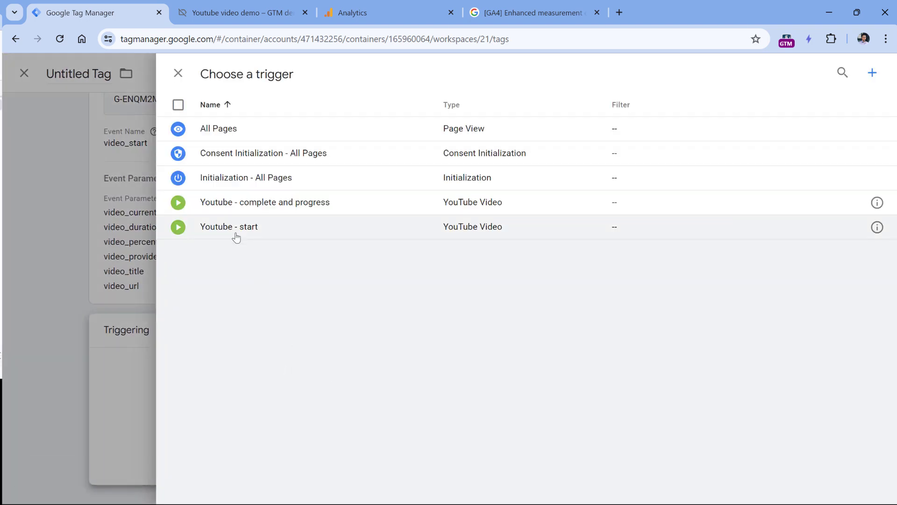
left_click(235, 233)
Name the tag "GA4 event - video_start" and save it.
scroll(350, 226, "up", 2)
left_click(234, 73)
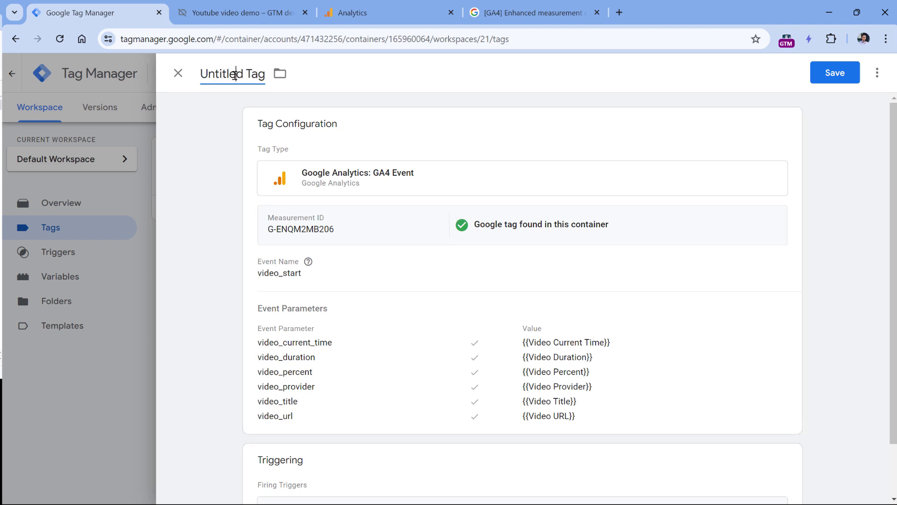
type("GA4 ev")
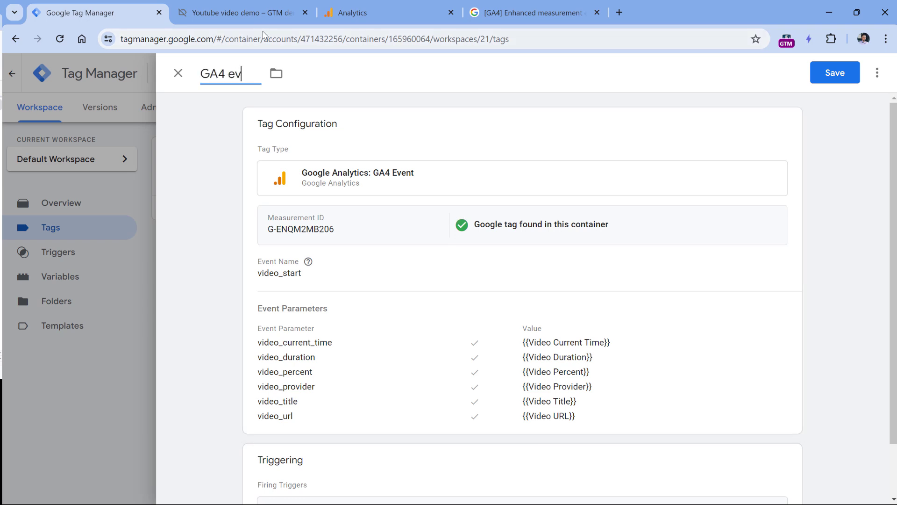
type("ent - video_start")
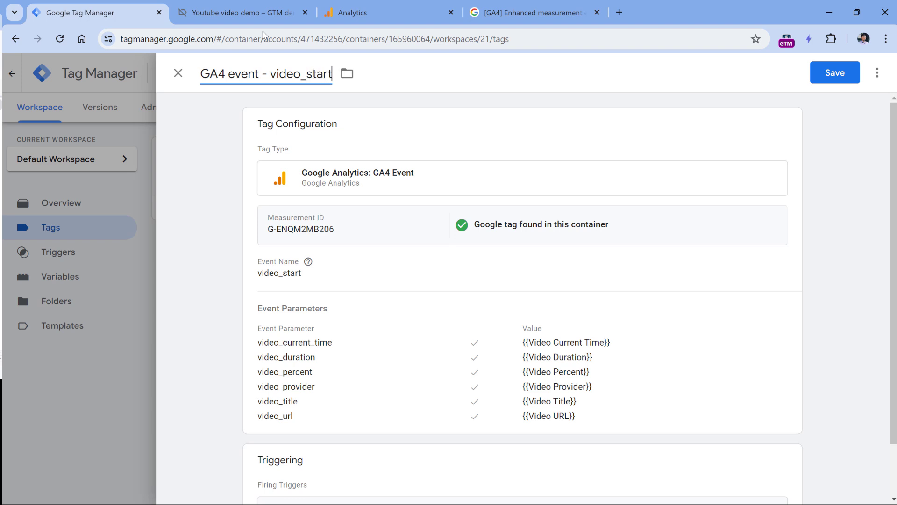
left_click(835, 75)
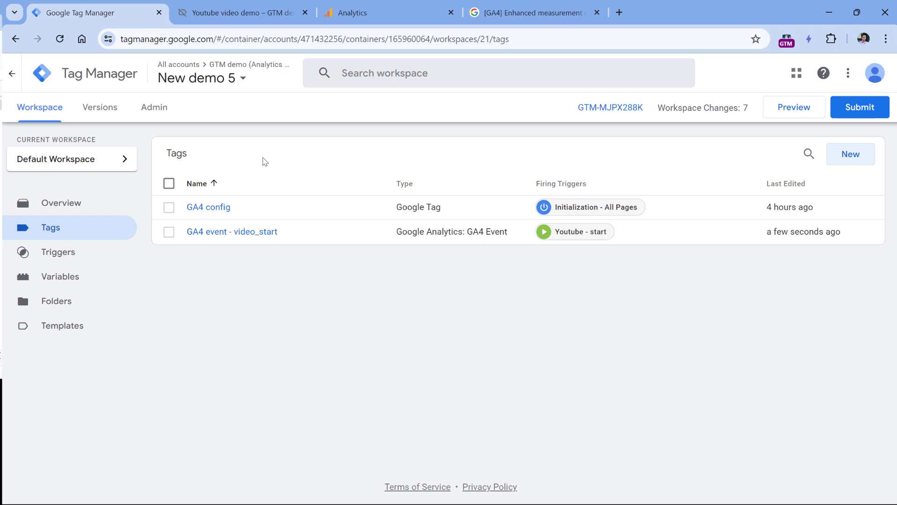
Open the "GA4 event - video_start" tag and make a copy of it.
left_click(229, 235)
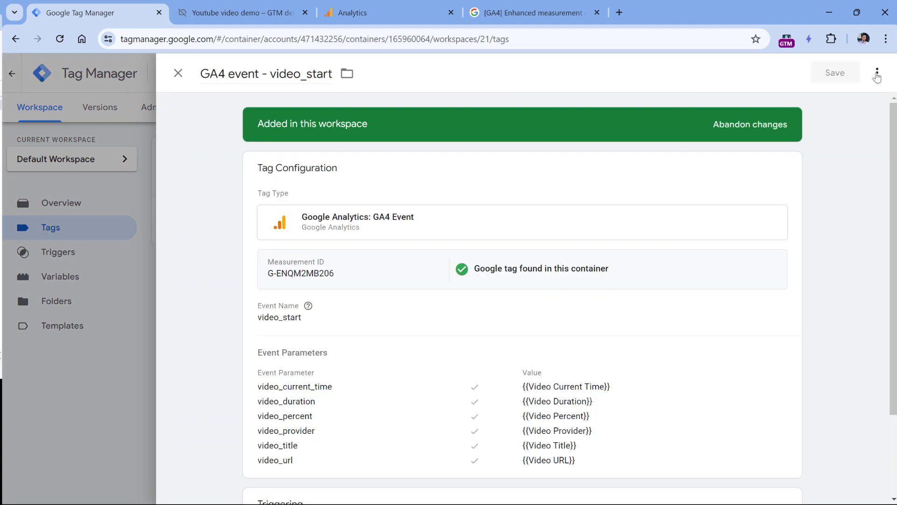
left_click(877, 74)
left_click(834, 100)
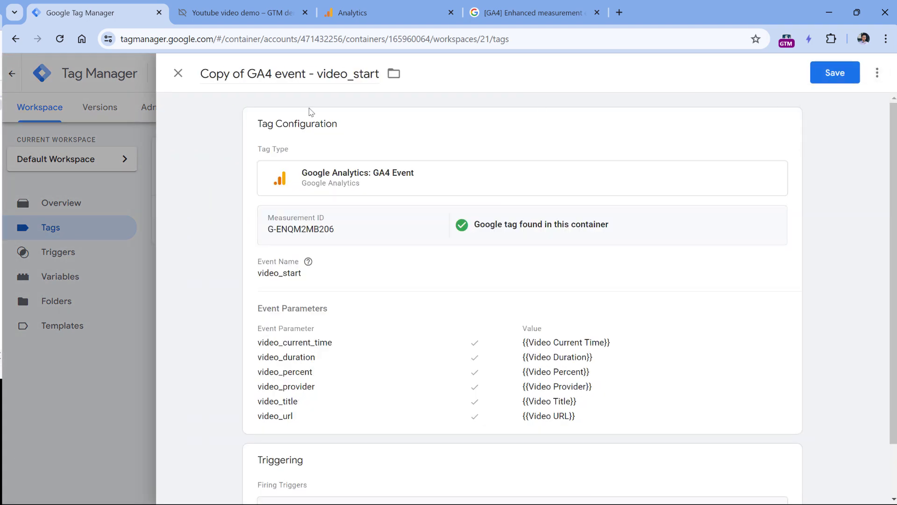
Rename the copied tag as "GA4 event - video_progress and video_complete".
left_click_drag(247, 74, 201, 74)
key("BackSpace")
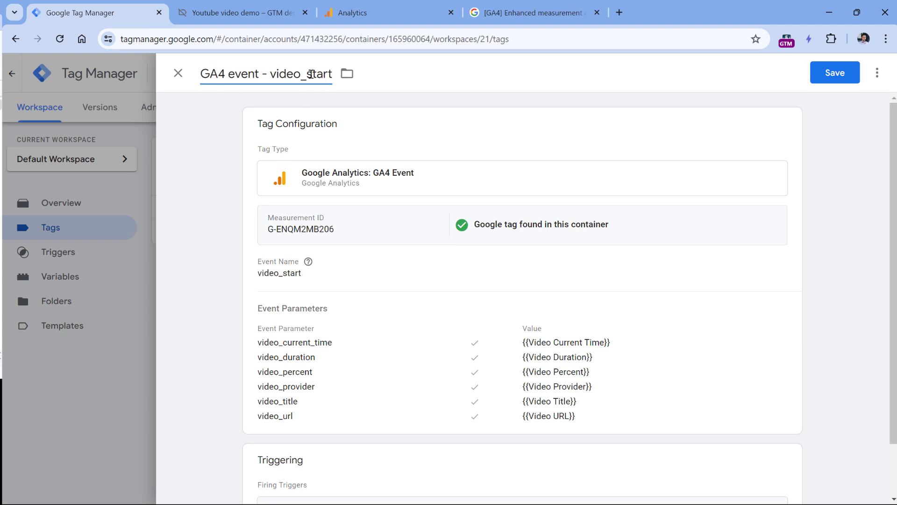
left_click_drag(312, 74, 348, 73)
key("BackSpace")
key("BackSpace")
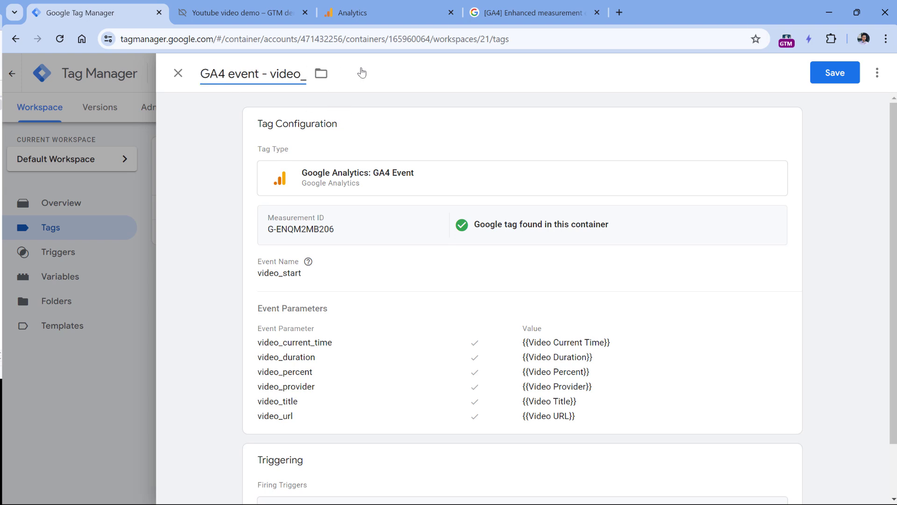
type("progress and vide")
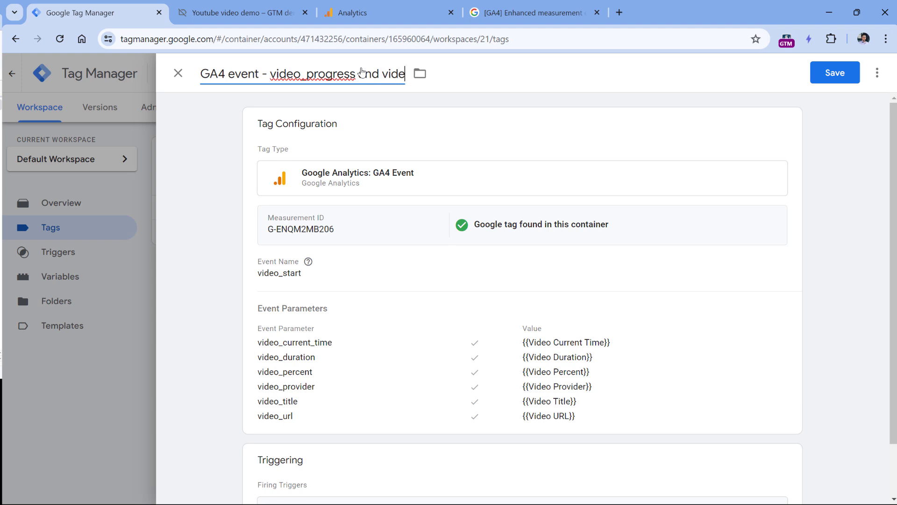
type("o_complete")
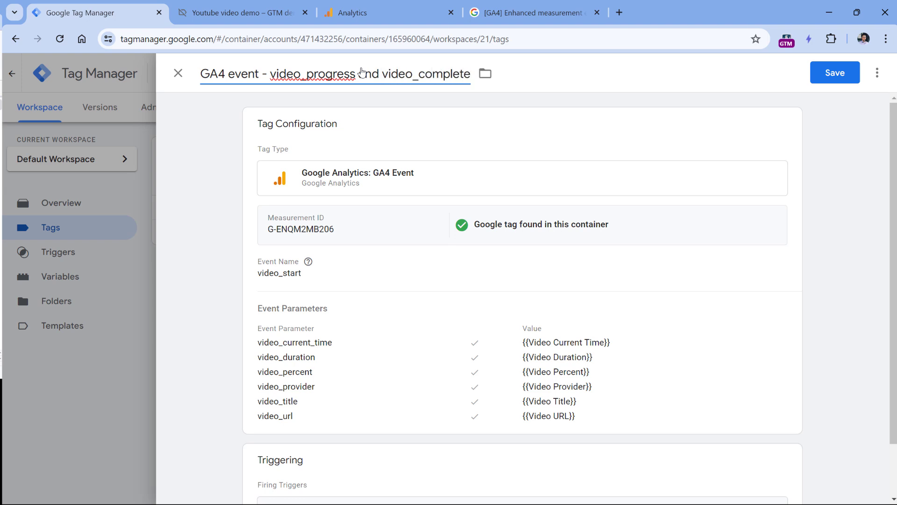
Set the copied tag's event name to video_{{Video Status}}, replacing the "start" part with the Video Status variable.
left_click(280, 280)
left_click(308, 309)
left_click_drag(308, 308, 290, 310)
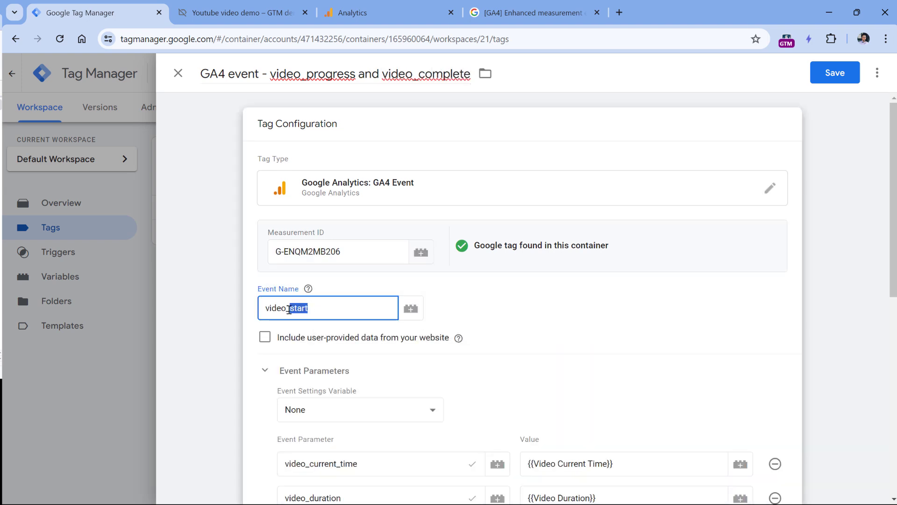
key("BackSpace")
left_click(411, 312)
scroll(373, 257, "down", 5)
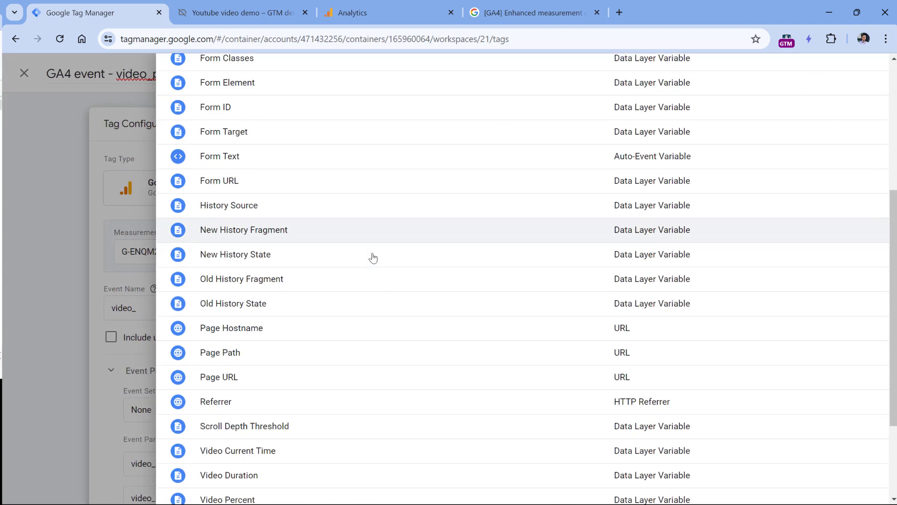
scroll(373, 257, "down", 3)
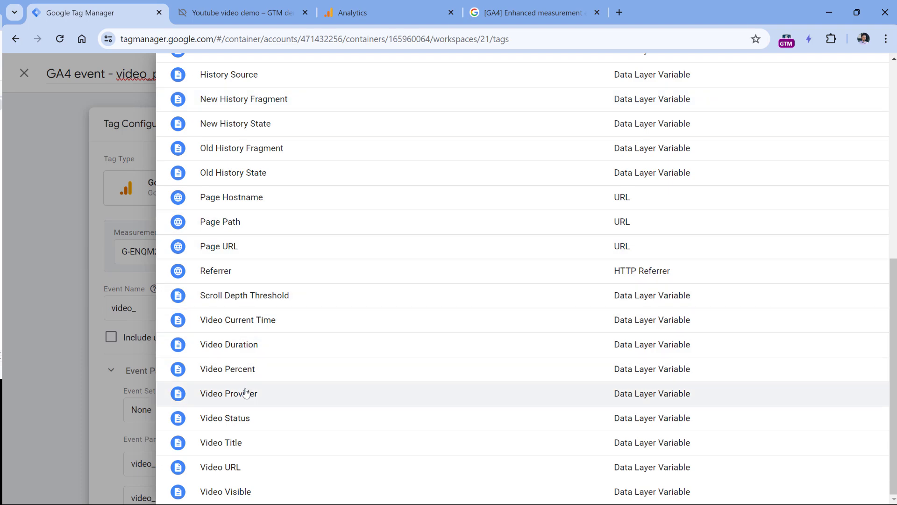
left_click(225, 418)
double_click(292, 307)
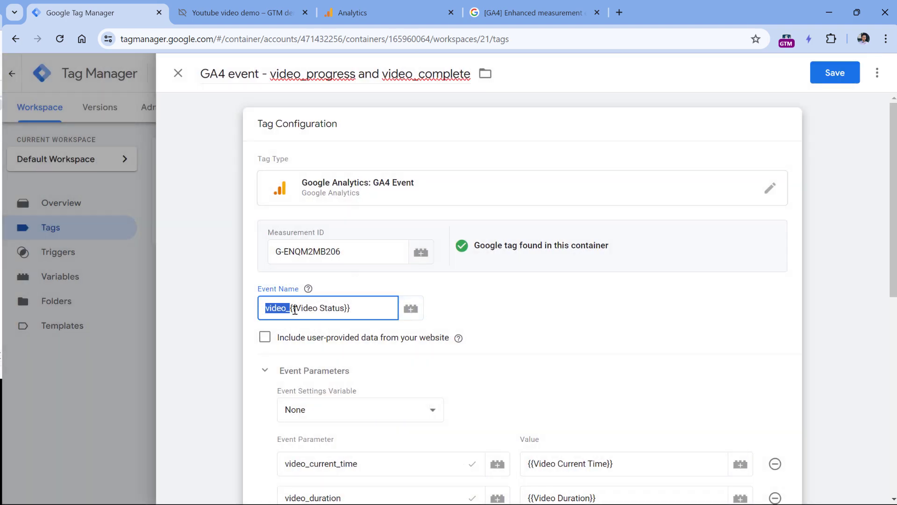
left_click_drag(349, 307, 290, 306)
left_click(365, 309)
left_click_drag(366, 308, 259, 305)
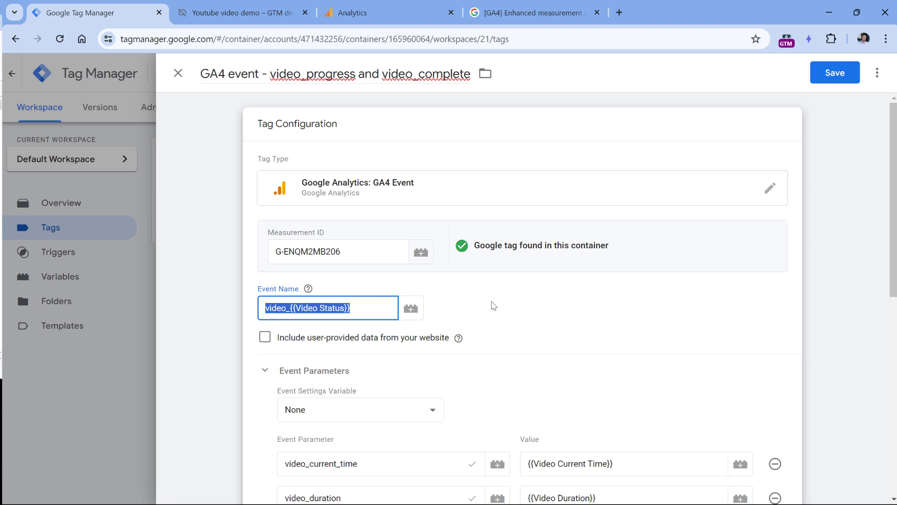
Replace the tag's "Youtube - start" firing trigger with "Youtube - complete and progress" and save the tag.
scroll(496, 308, "down", 4)
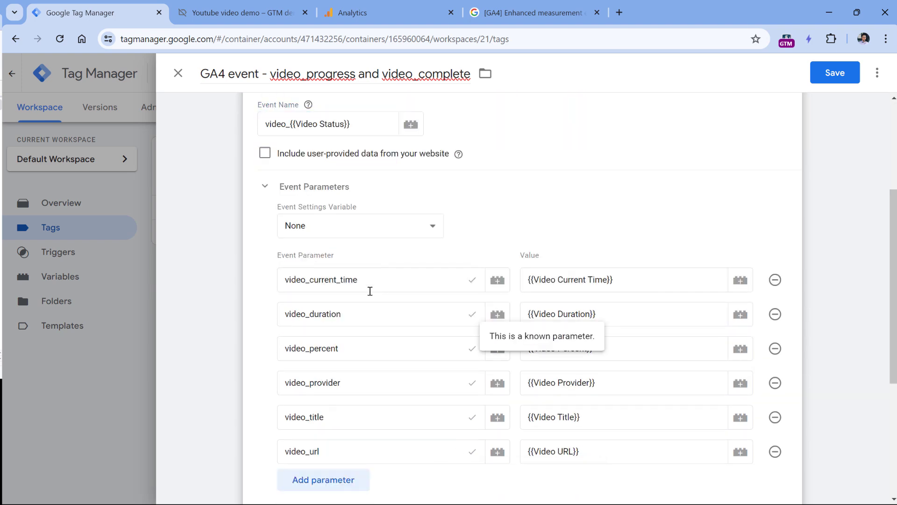
scroll(387, 280, "down", 5)
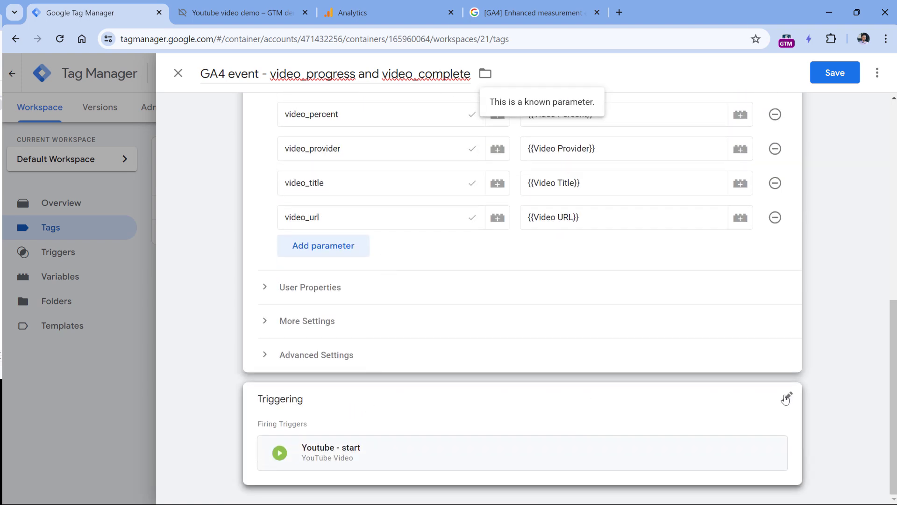
left_click(787, 399)
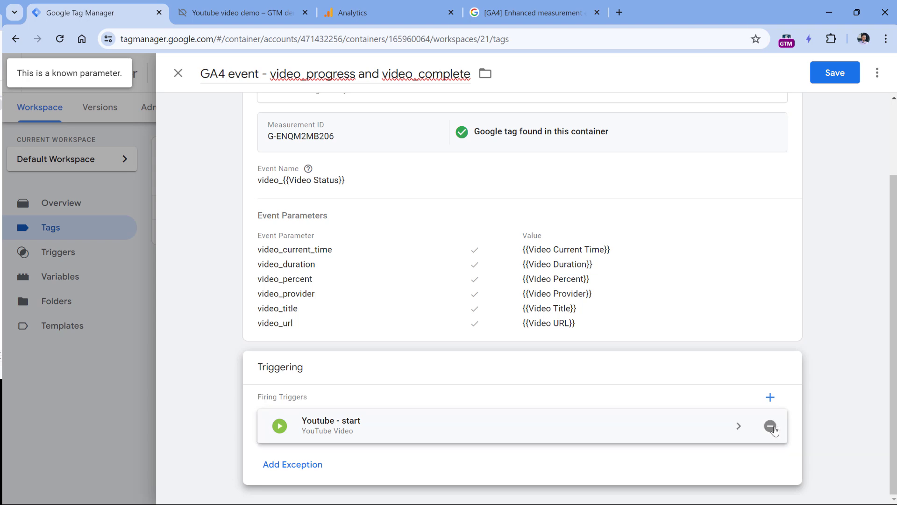
left_click(770, 426)
left_click(358, 387)
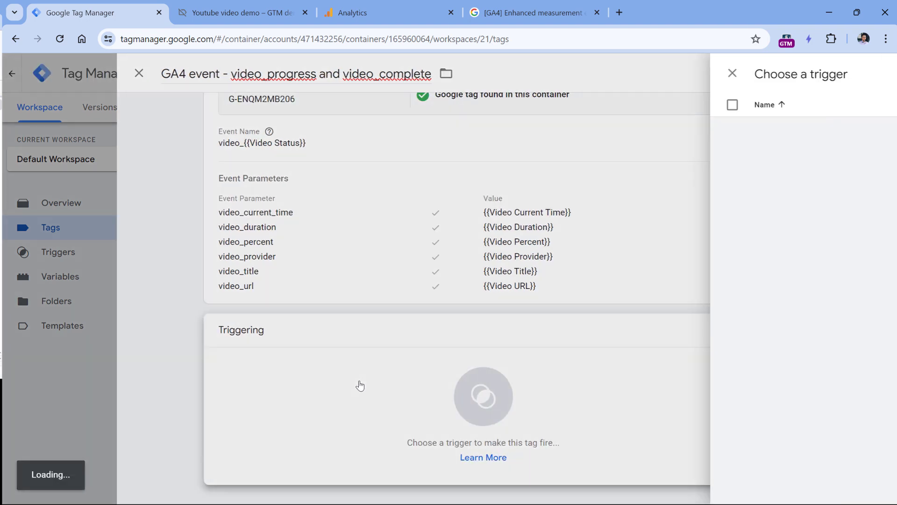
left_click(264, 203)
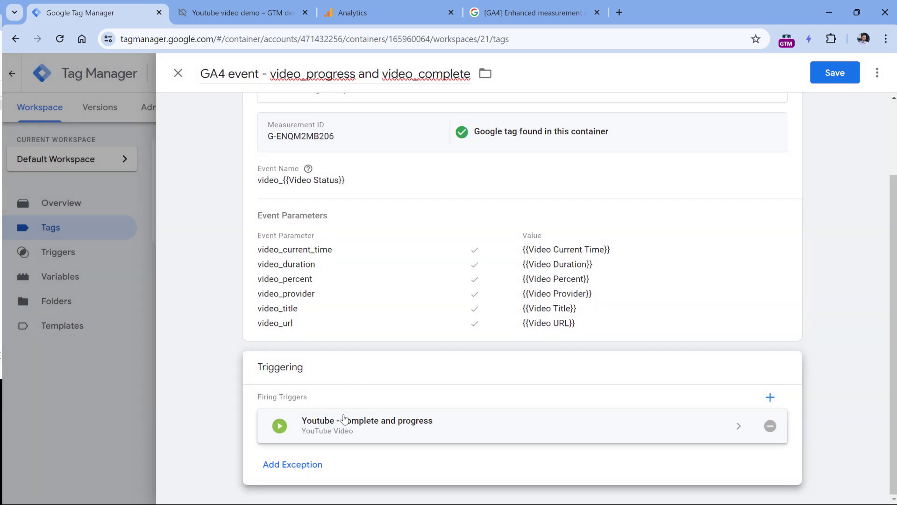
scroll(396, 214, "up", 3)
scroll(654, 154, "down", 2)
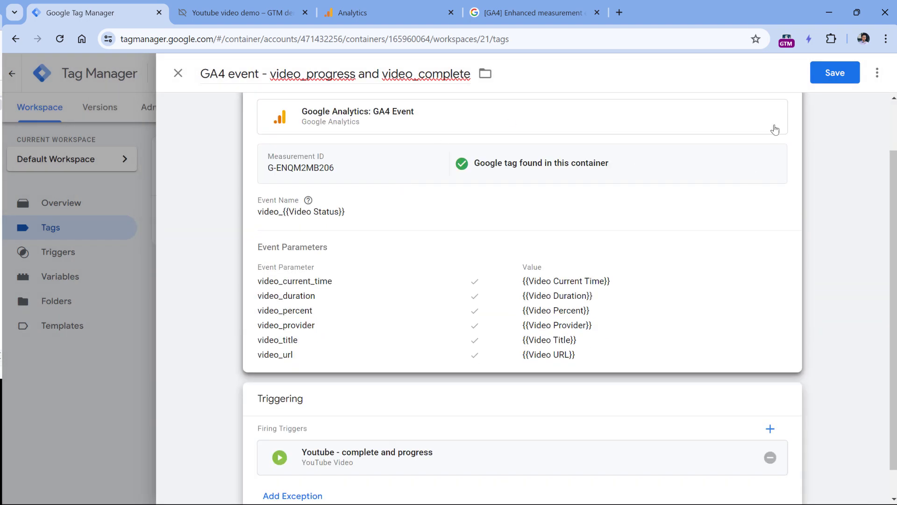
left_click(835, 74)
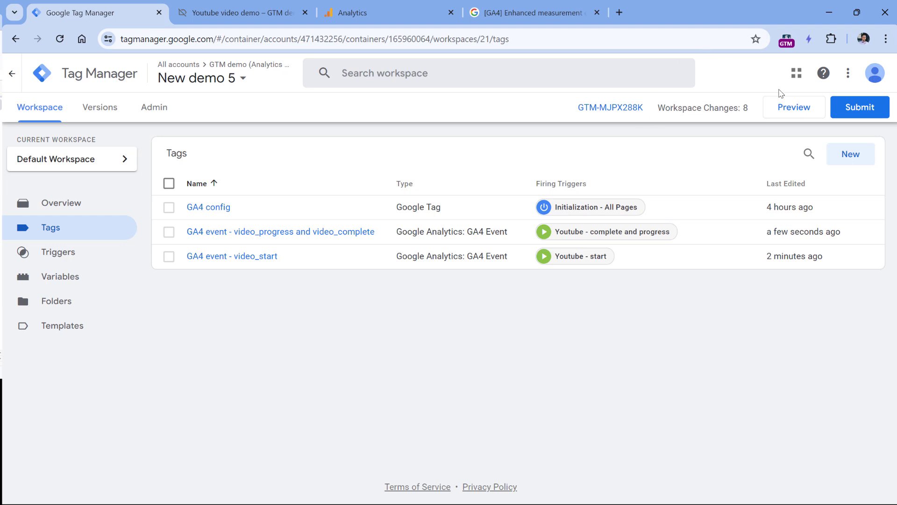
left_click(797, 111)
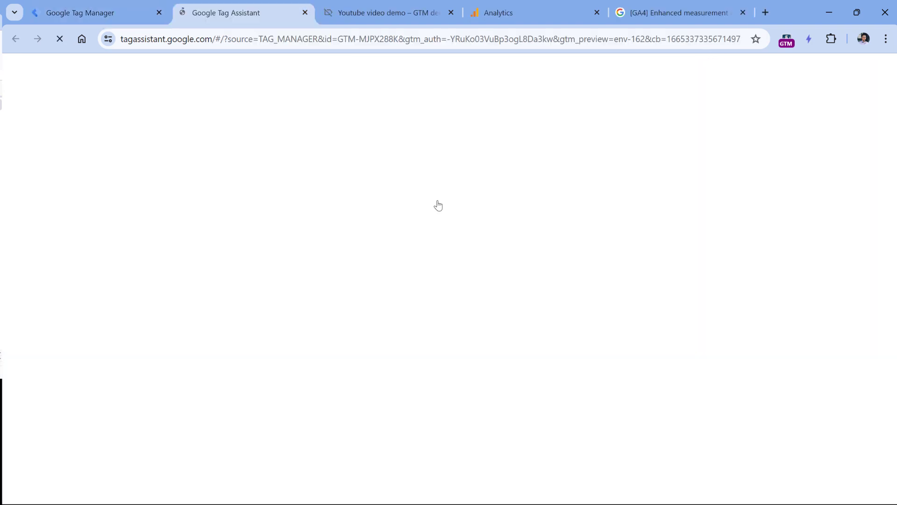
left_click(378, 14)
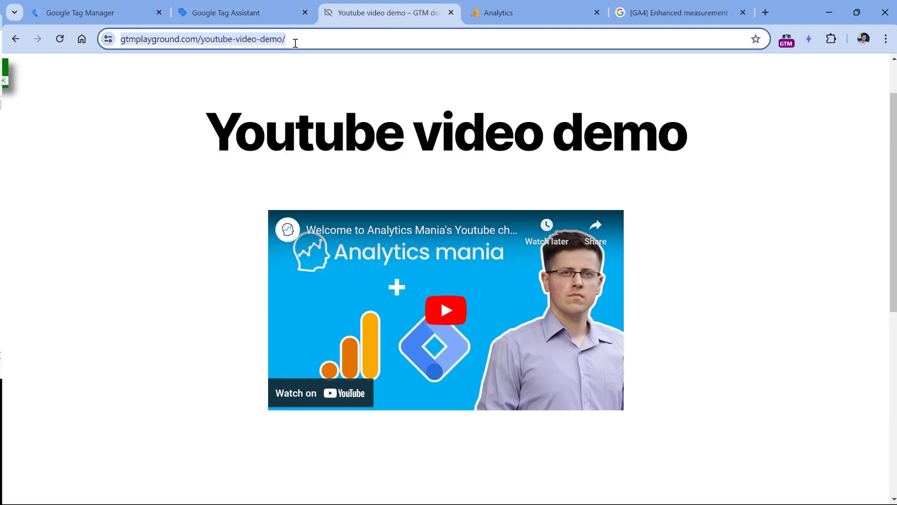
left_click(252, 16)
triple_click(375, 306)
type("https://gtmplayground.com/youtube-video-demo/")
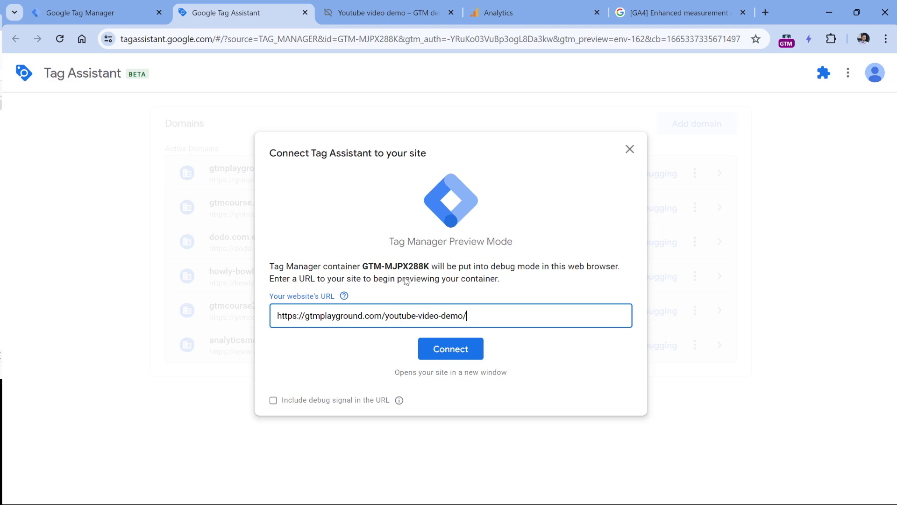
left_click(451, 353)
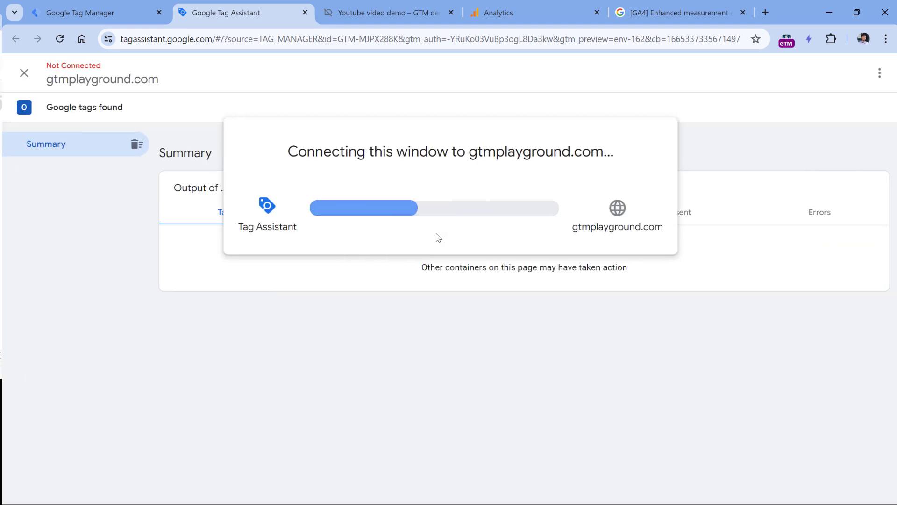
Play the embedded YouTube video on the demo page for a few seconds and continue to the connected Tag Assistant session.
scroll(396, 114, "down", 2)
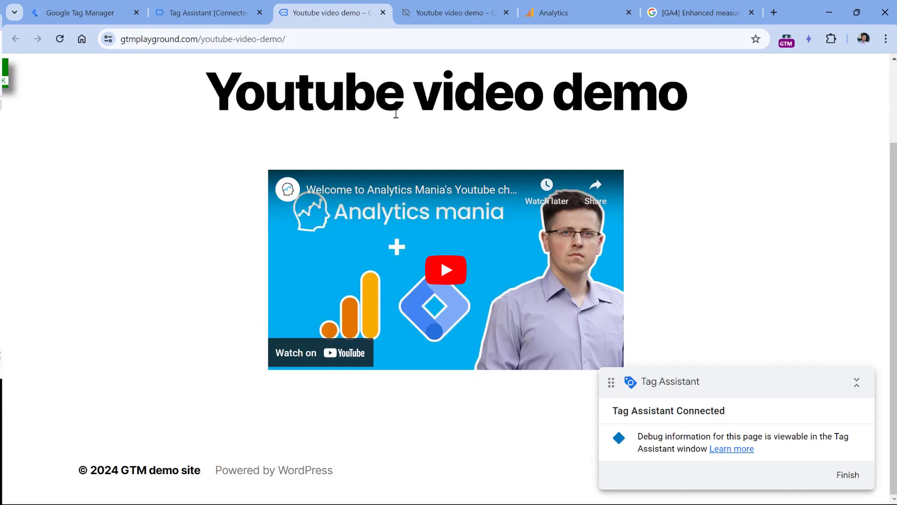
left_click(448, 274)
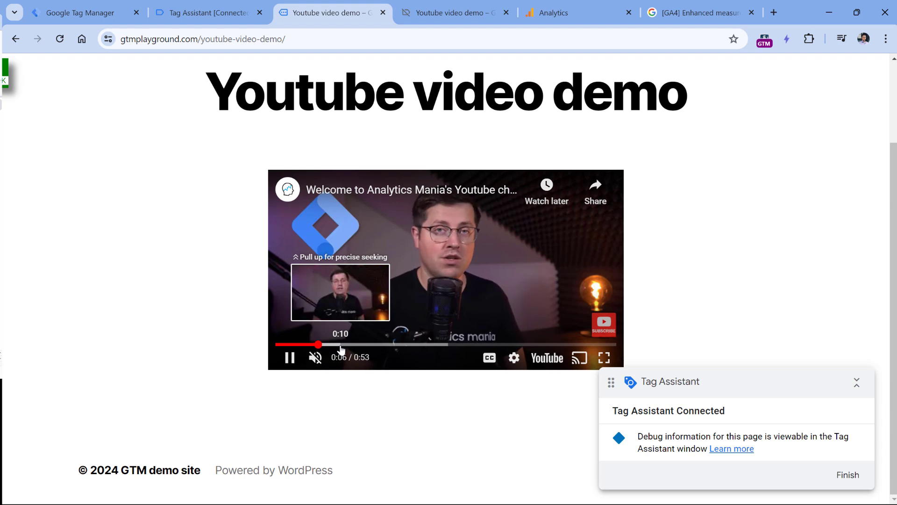
left_click(205, 16)
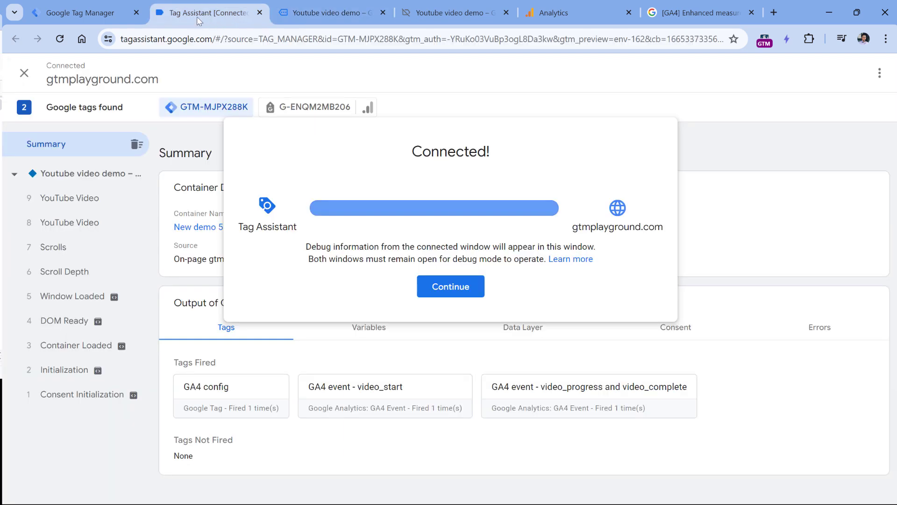
left_click(450, 285)
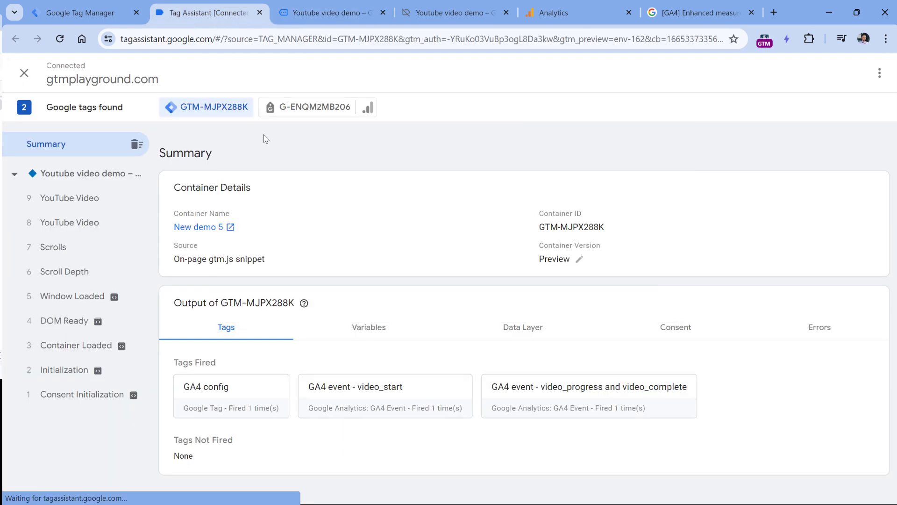
Check which tags fired on YouTube Video events 8 and 9.
left_click(69, 228)
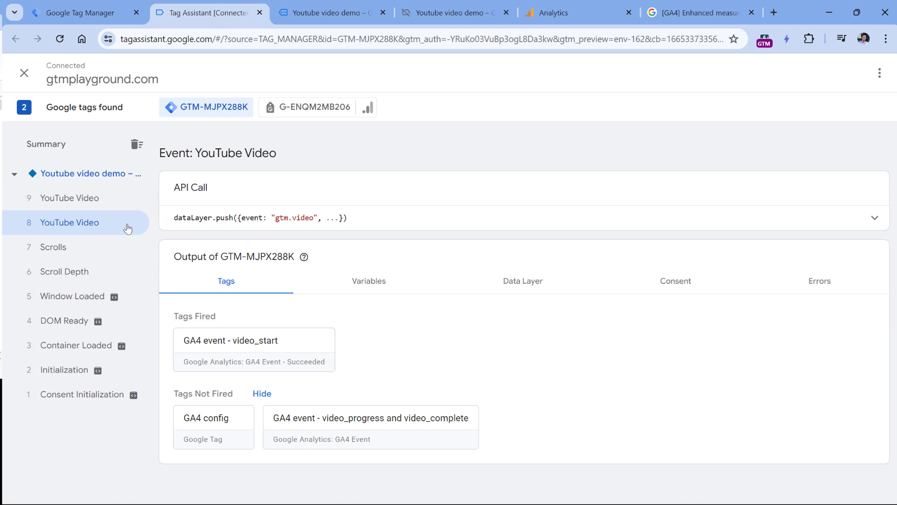
left_click(75, 197)
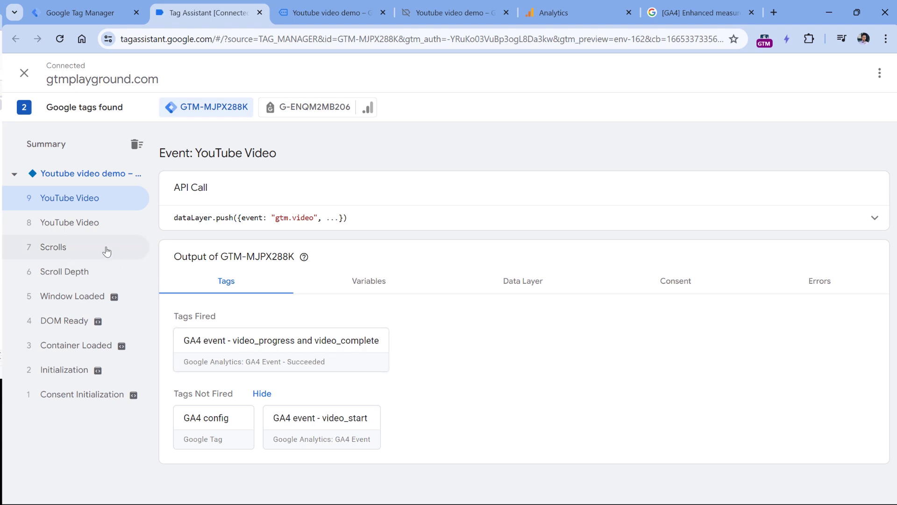
left_click(72, 222)
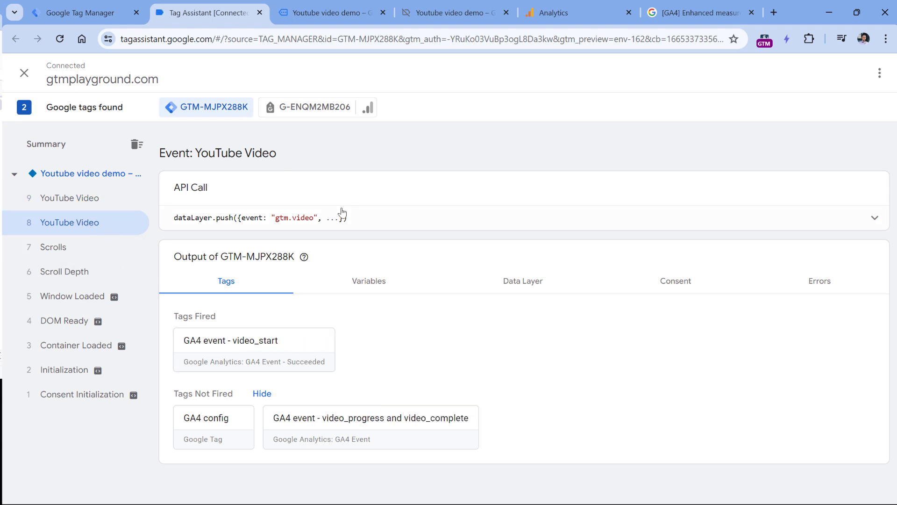
Expand the API call of YouTube Video event 8 and examine its video provider, status, URL and title values.
left_click(382, 212)
scroll(243, 312, "down", 1)
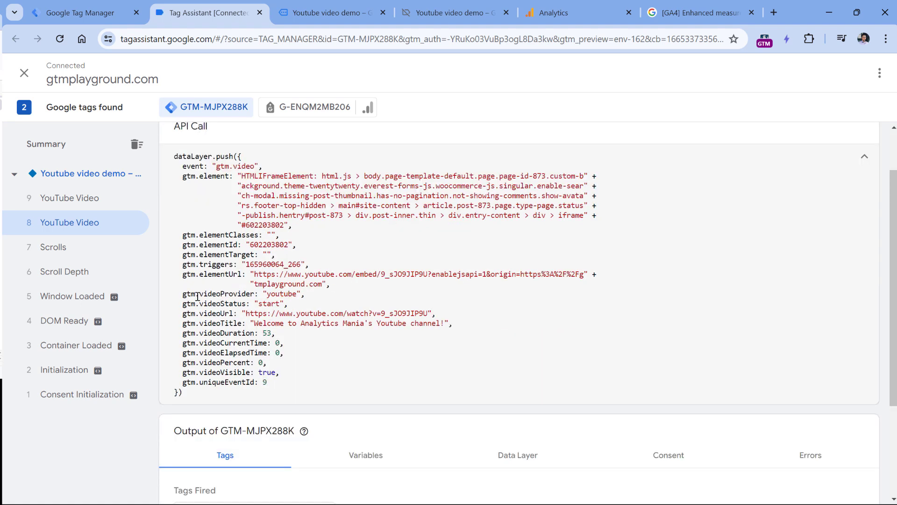
left_click_drag(197, 297, 306, 296)
left_click_drag(204, 313, 304, 322)
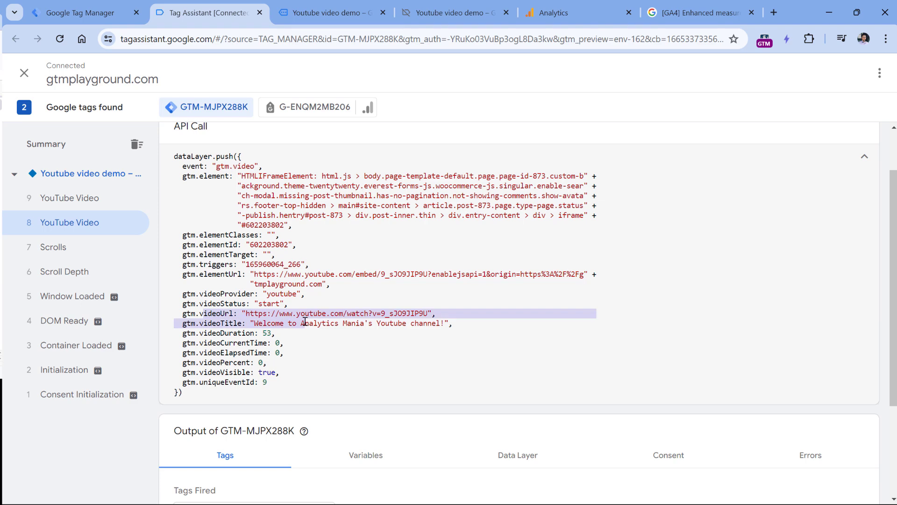
left_click(304, 321)
scroll(309, 280, "down", 3)
scroll(82, 201, "up", 5)
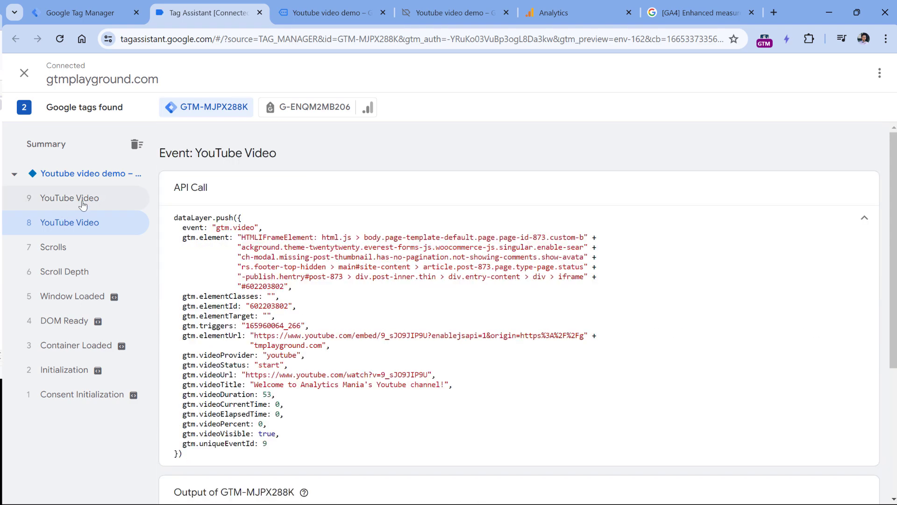
Examine the data layer values of YouTube Video event 9 and the tags fired on it.
left_click(83, 202)
left_click_drag(197, 358, 339, 384)
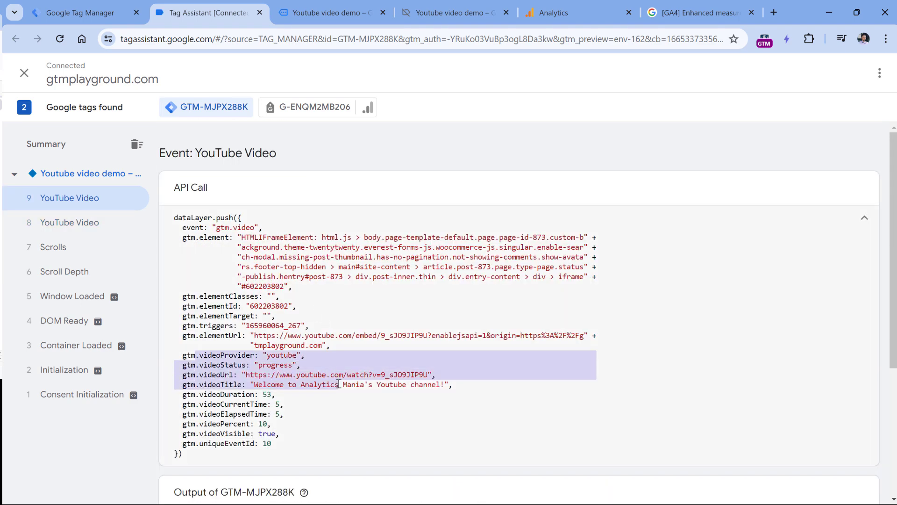
scroll(345, 388, "down", 4)
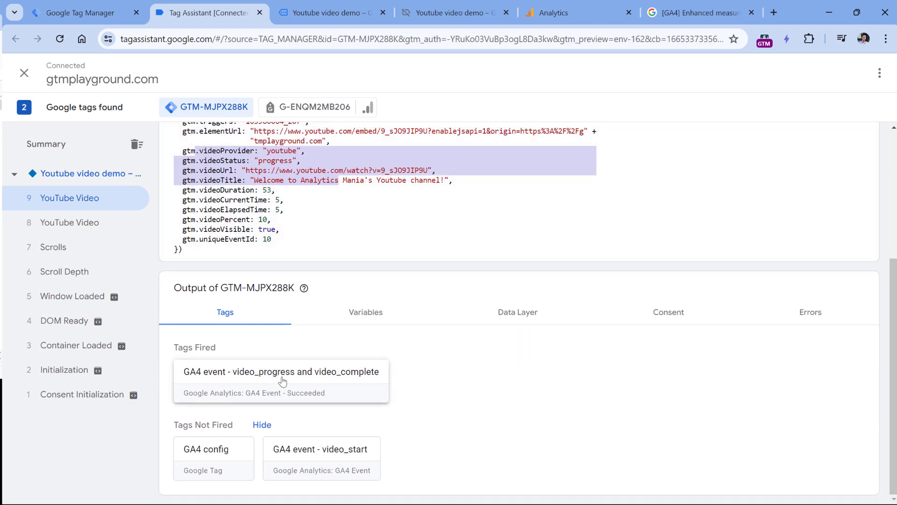
Open the fired "GA4 event - video_progress and video_complete" tag and inspect its event parameters and event name.
left_click(284, 379)
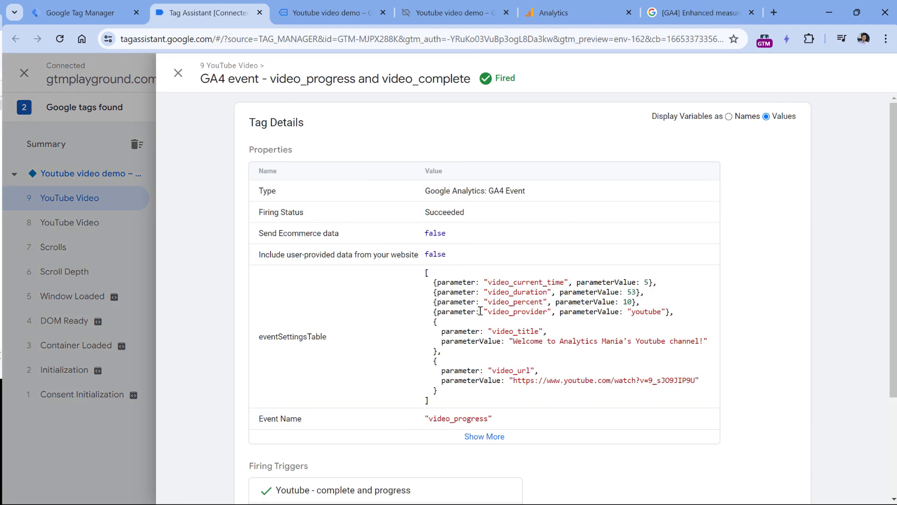
left_click_drag(426, 273, 431, 405)
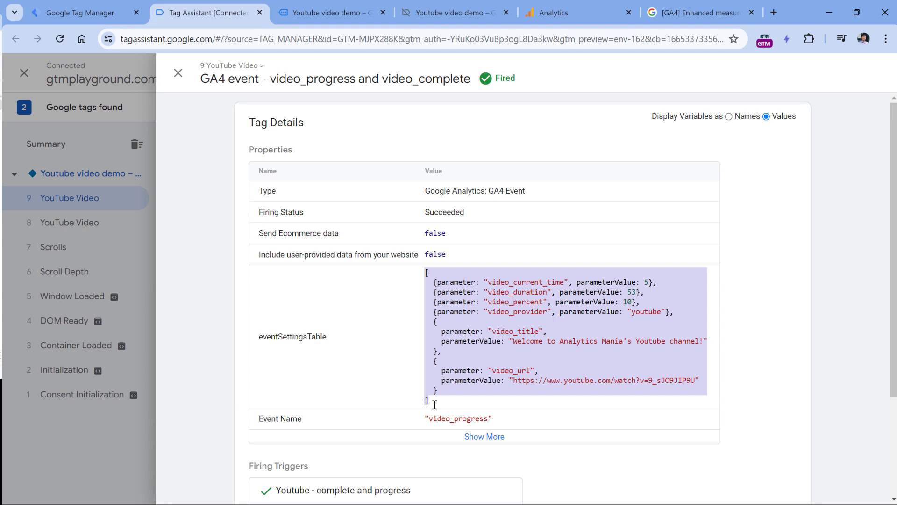
left_click(433, 407)
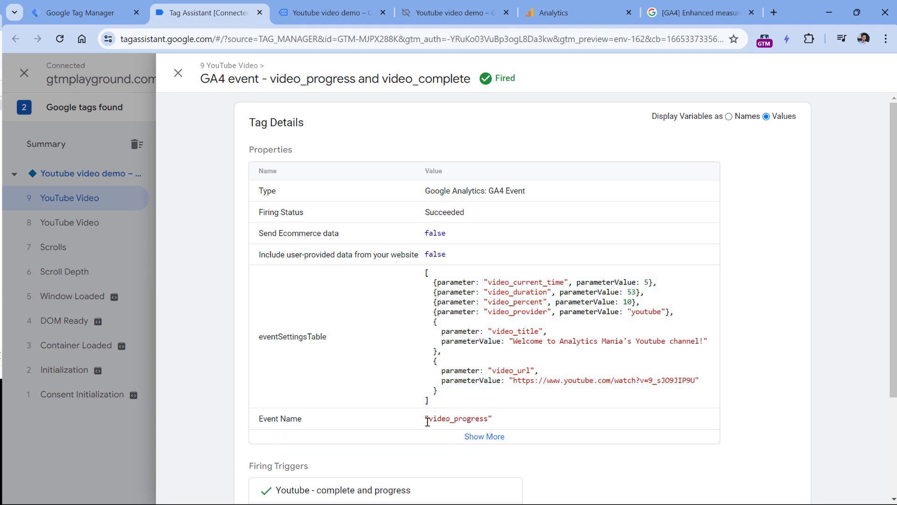
left_click_drag(427, 422, 490, 418)
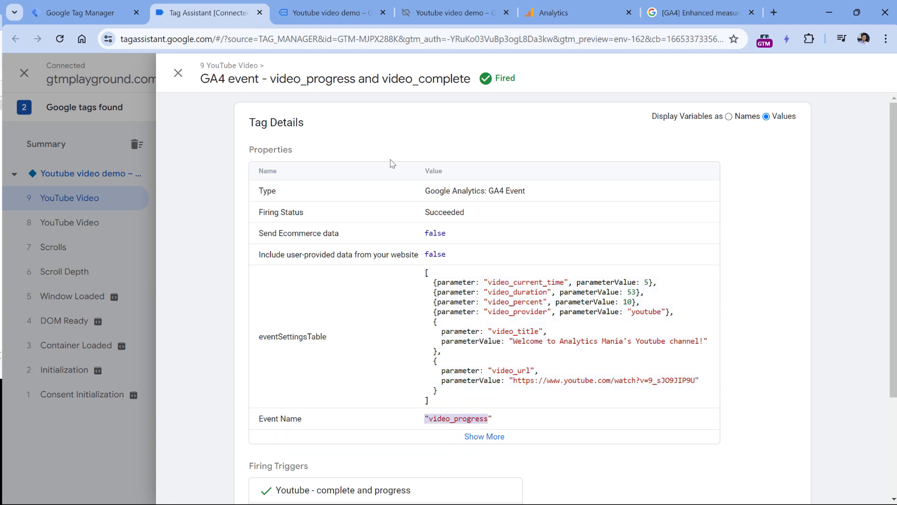
Switch to Google Analytics, close the web stream details and open DebugView from the property's admin settings.
left_click(556, 13)
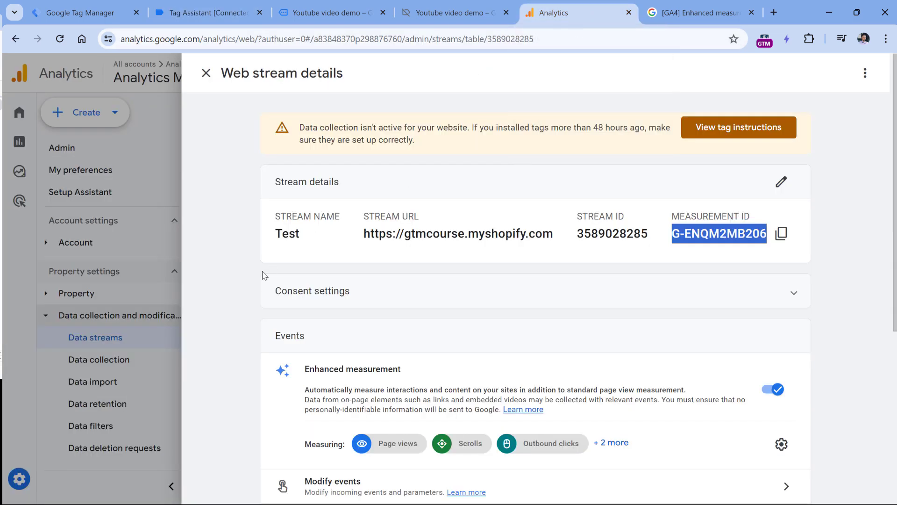
left_click(121, 177)
left_click(21, 476)
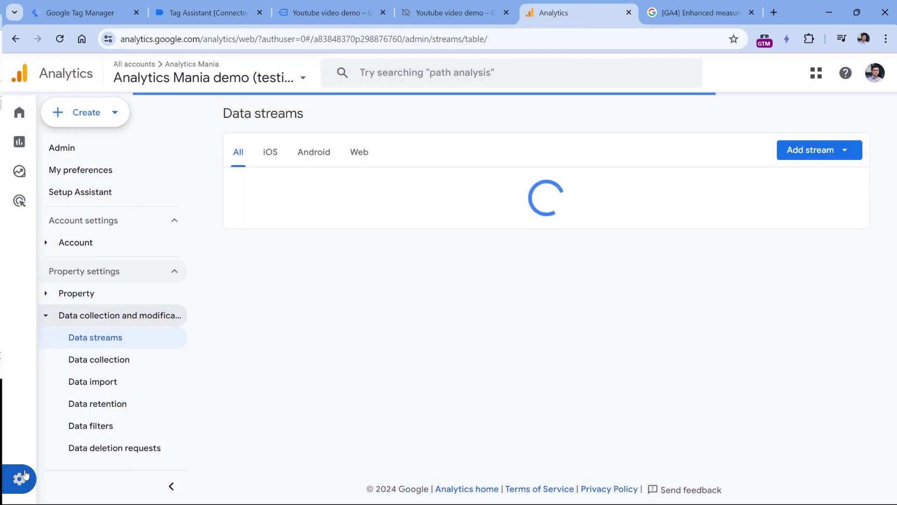
scroll(380, 256, "down", 7)
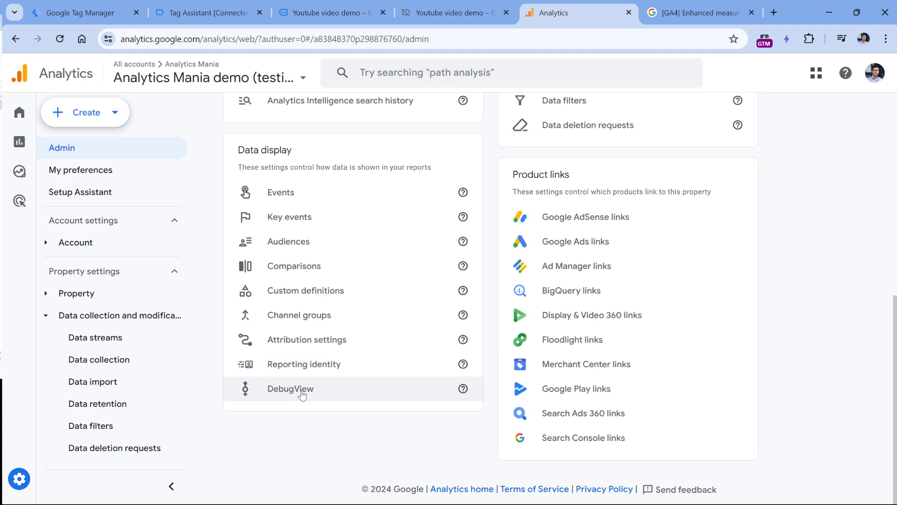
left_click(302, 396)
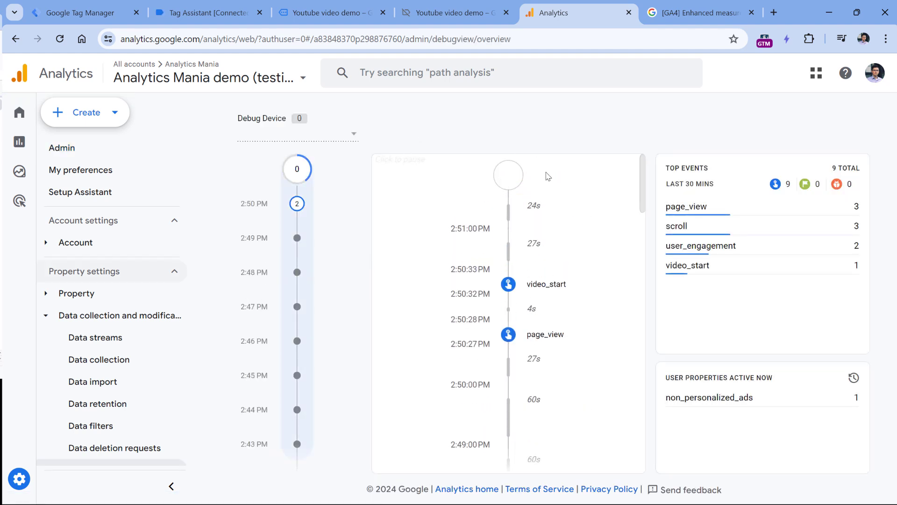
Open the video_start event in DebugView and review its parameters for the video values.
left_click(548, 292)
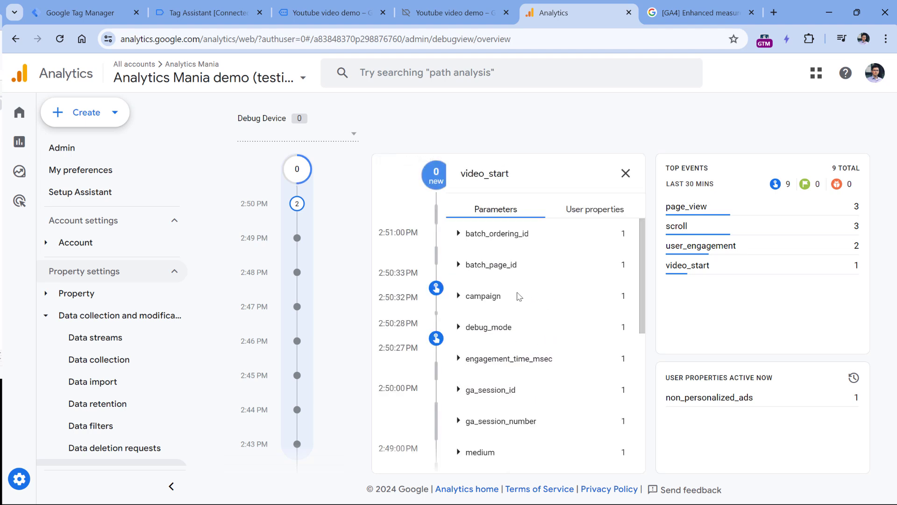
scroll(505, 301, "down", 5)
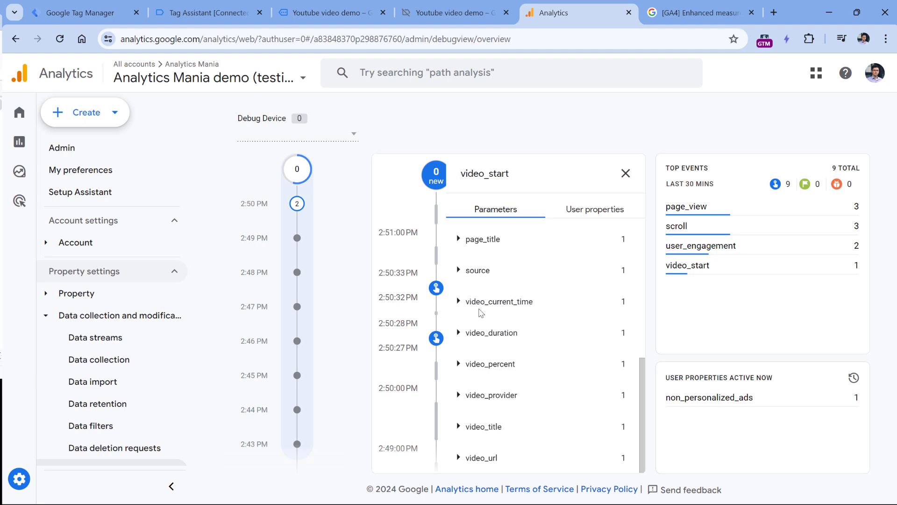
scroll(521, 334, "up", 4)
scroll(524, 288, "up", 1)
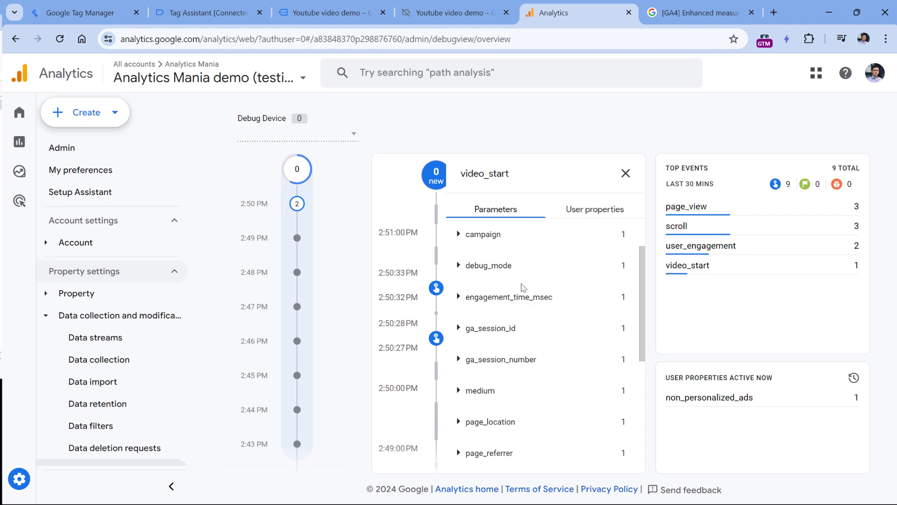
scroll(521, 290, "down", 1)
scroll(508, 324, "down", 4)
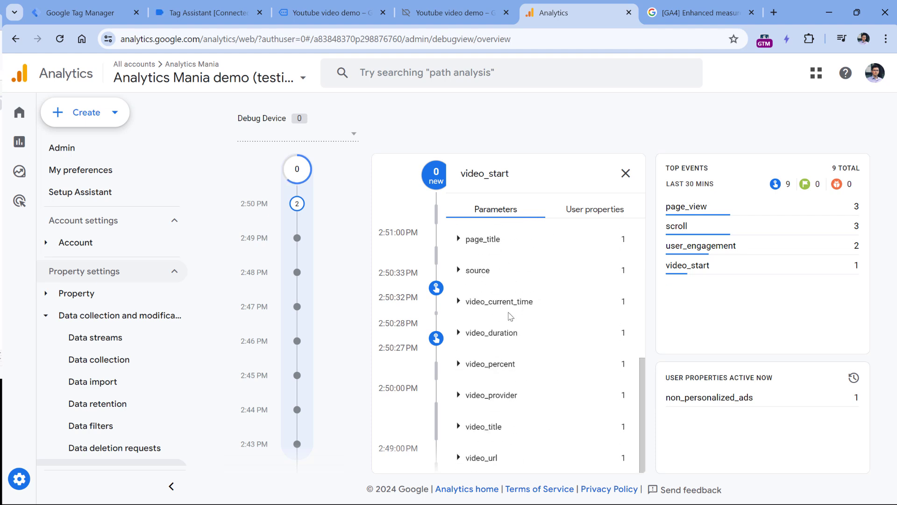
Check the video_current_time value of the video_start event, and open the video_progress event in DebugView to review its parameters.
left_click(458, 301)
left_click(457, 302)
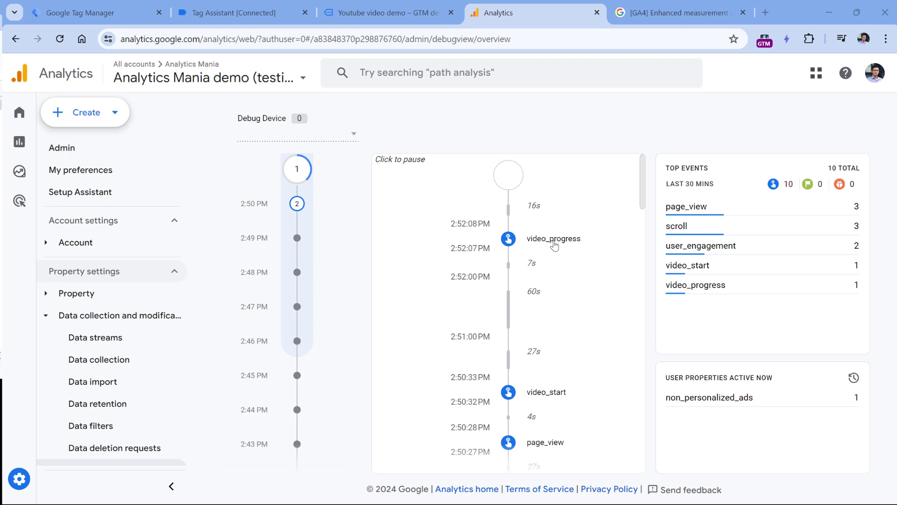
left_click(554, 241)
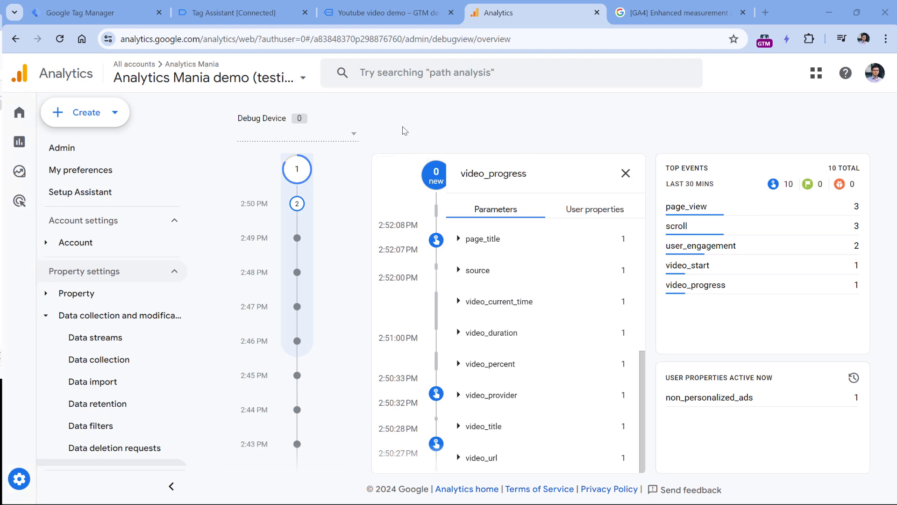
Switch to Google Tag Manager, open the "GA4 event - video_start" tag for editing and add an empty event parameter row.
key("ctrl+1")
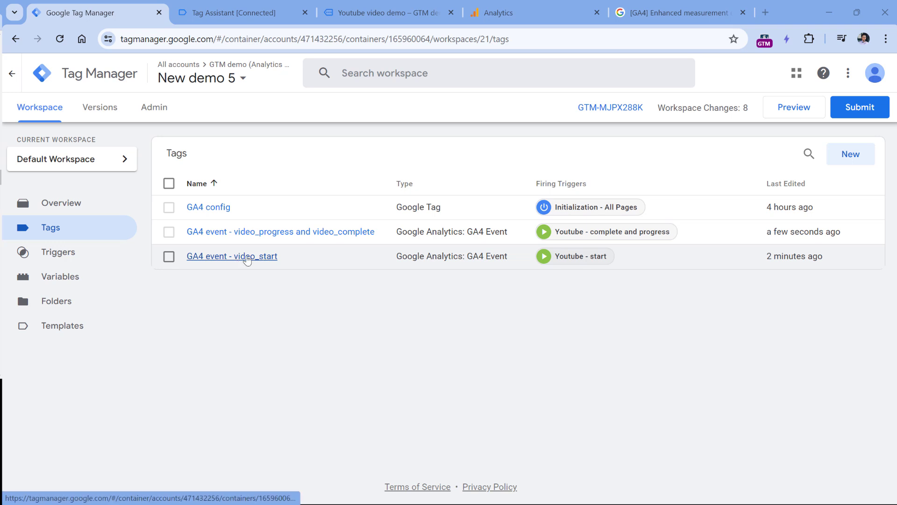
left_click(230, 256)
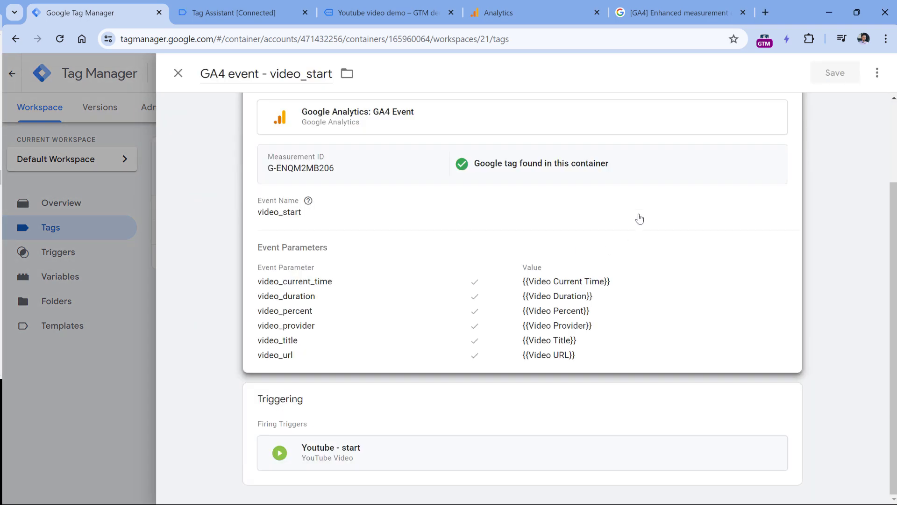
left_click(639, 218)
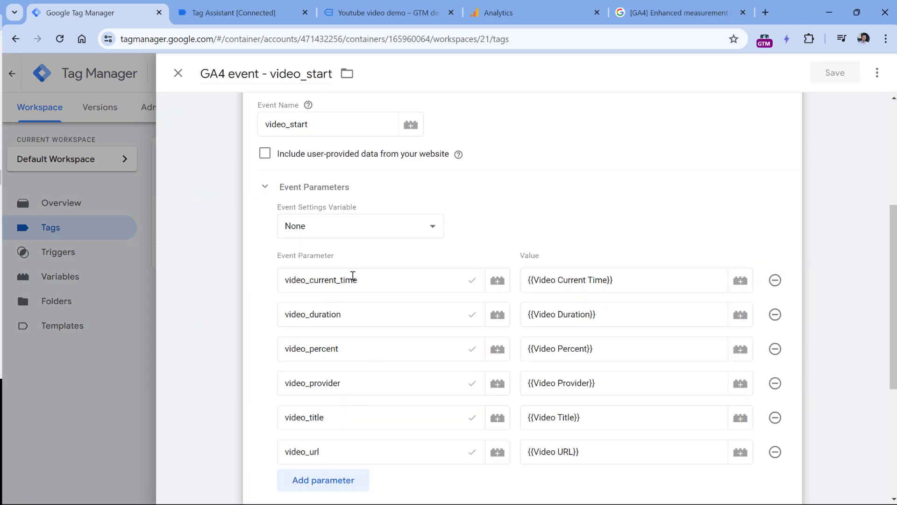
scroll(356, 273, "down", 3)
left_click(327, 365)
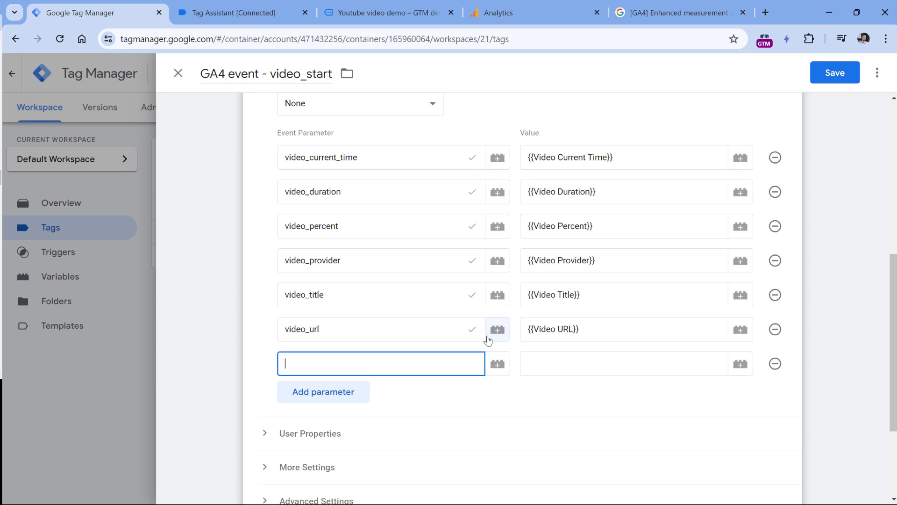
Name the new event parameter video_view.
left_click_drag(305, 295, 277, 296)
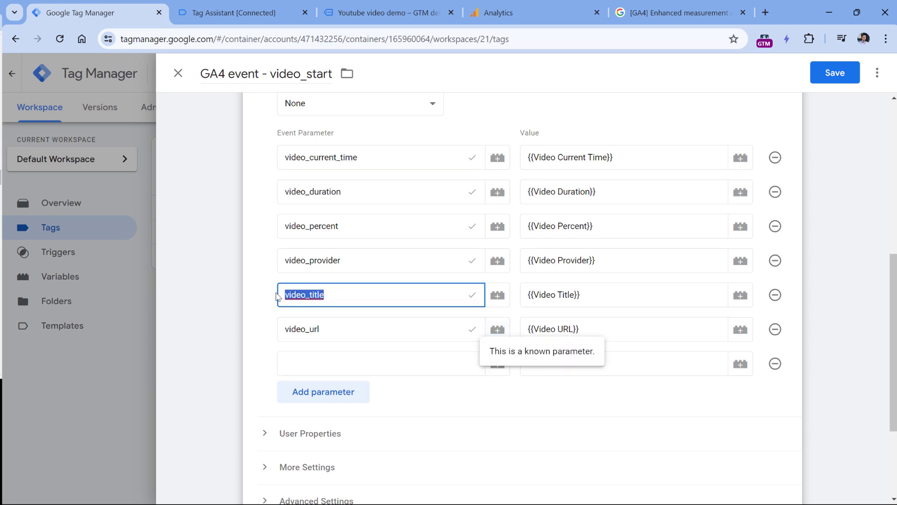
left_click(344, 357)
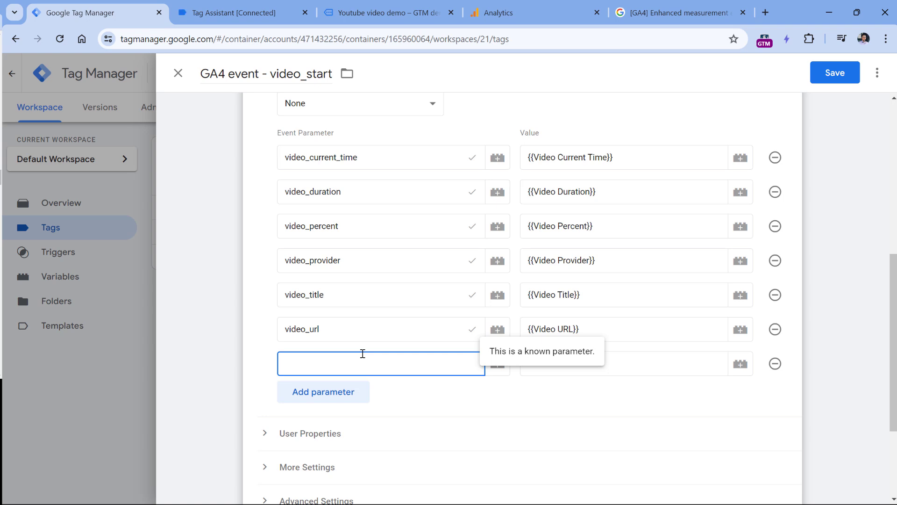
type("view")
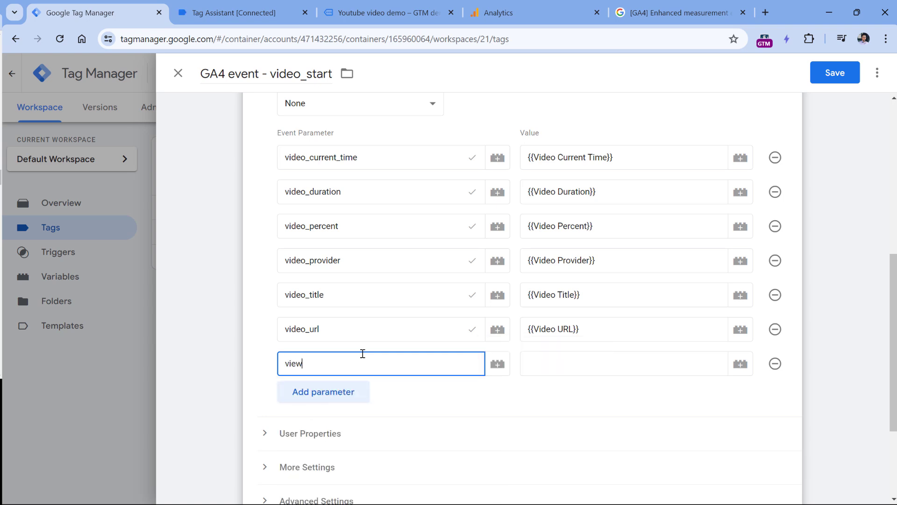
type("deo_view")
double_click(363, 354)
Set the video_view parameter's value to 1 and save the video_start tag.
scroll(447, 270, "up", 5)
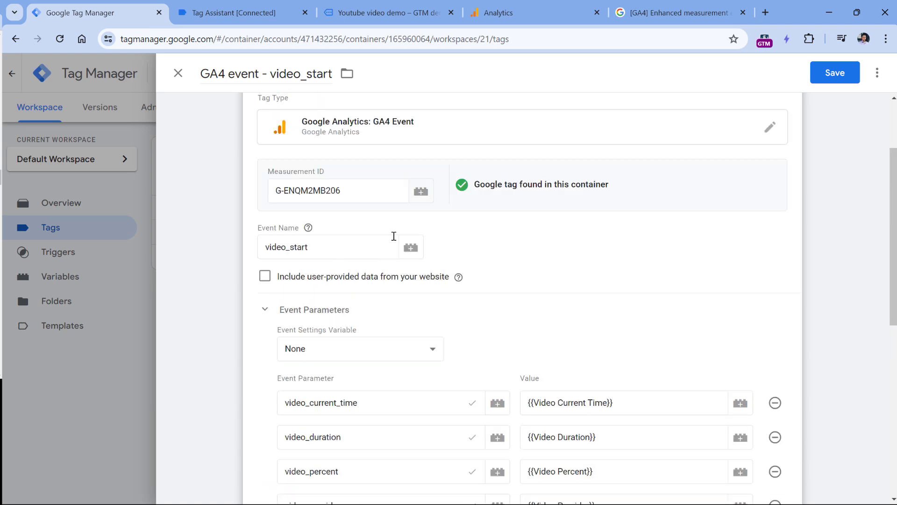
scroll(532, 253, "down", 4)
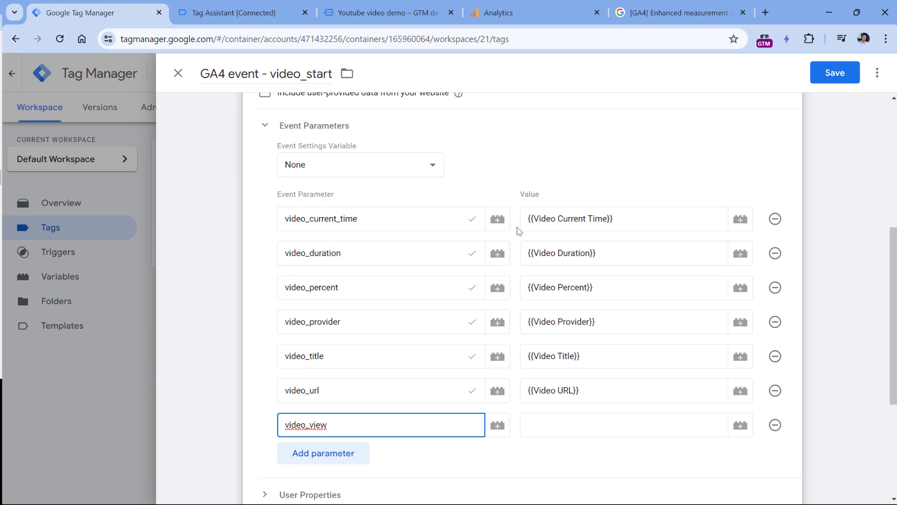
scroll(518, 230, "up", 3)
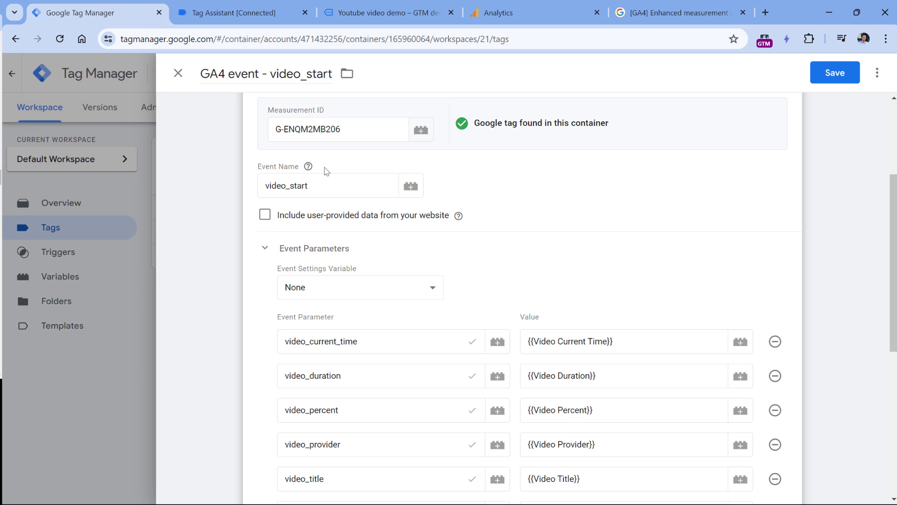
scroll(399, 186, "down", 5)
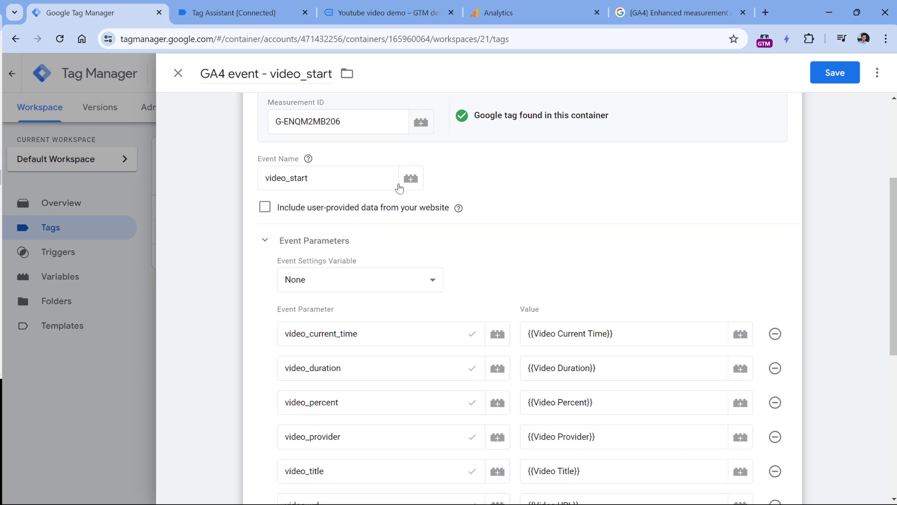
left_click(557, 302)
type("1")
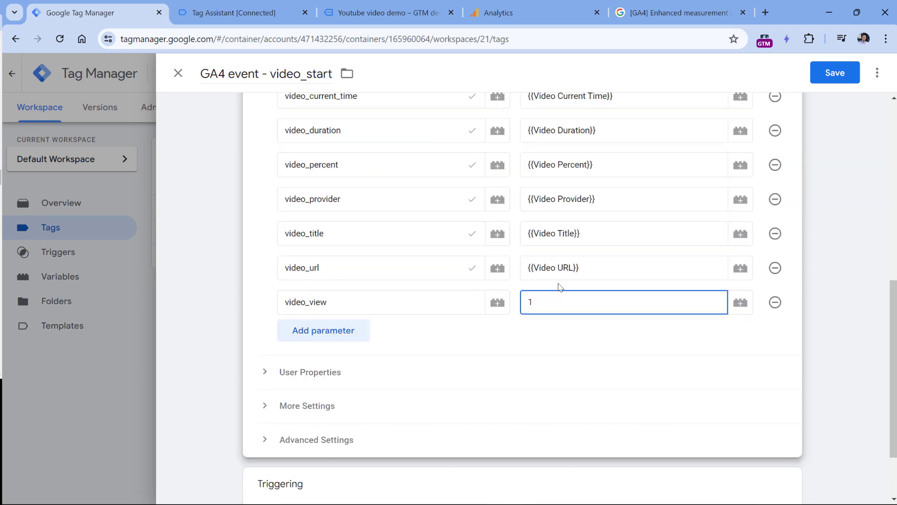
left_click(834, 72)
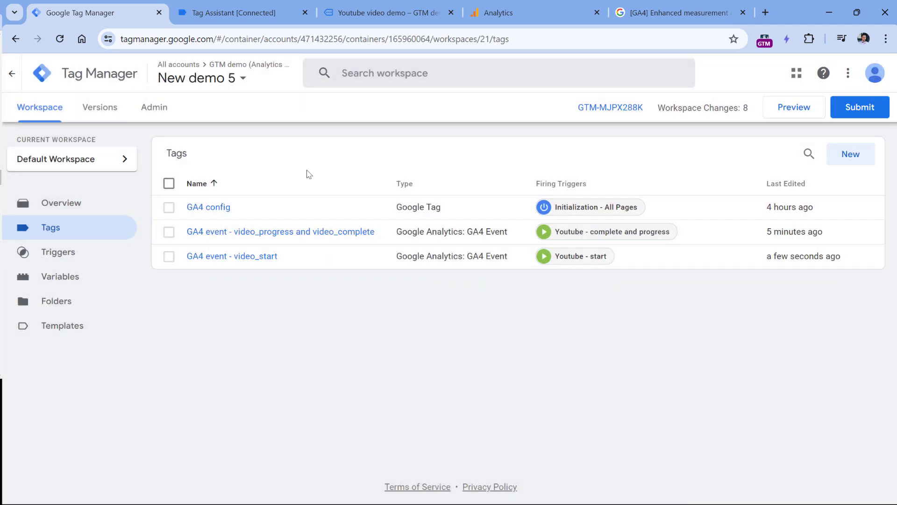
Restart preview mode for the container and play the embedded video on the YouTube video demo page.
left_click(798, 114)
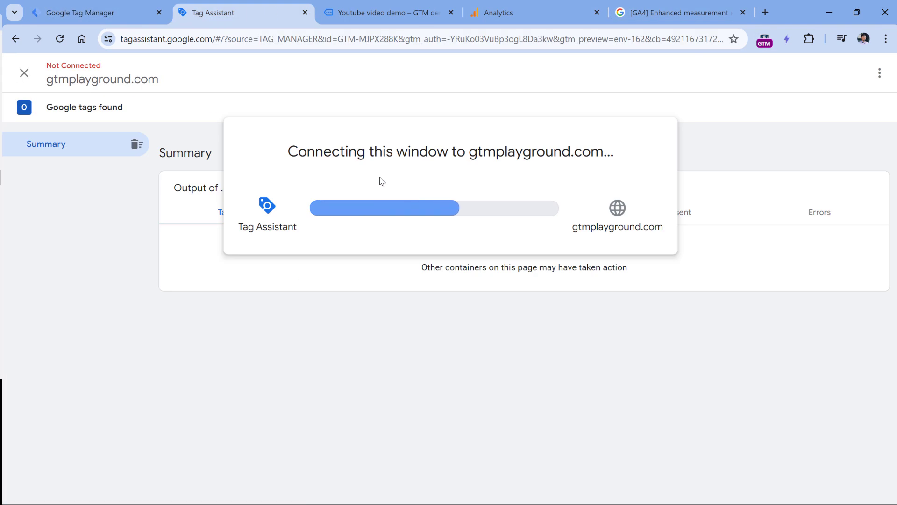
left_click(448, 284)
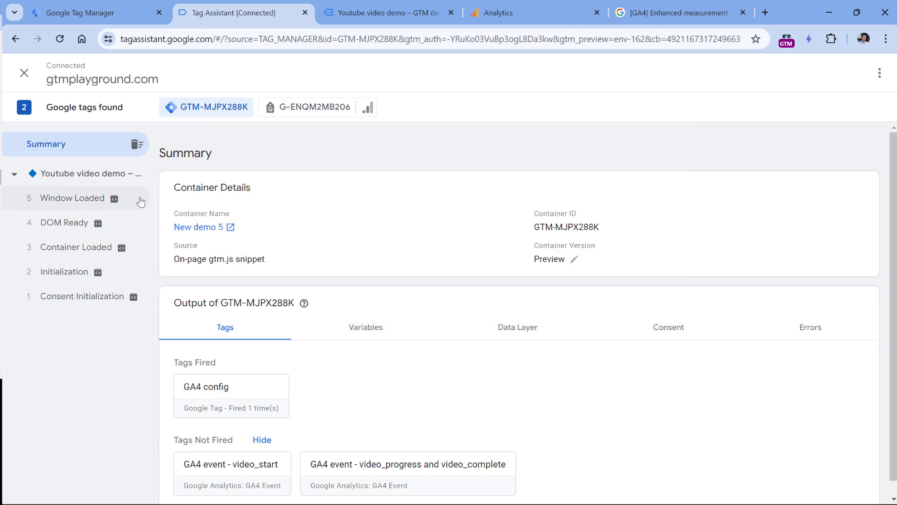
left_click(387, 14)
scroll(398, 126, "down", 2)
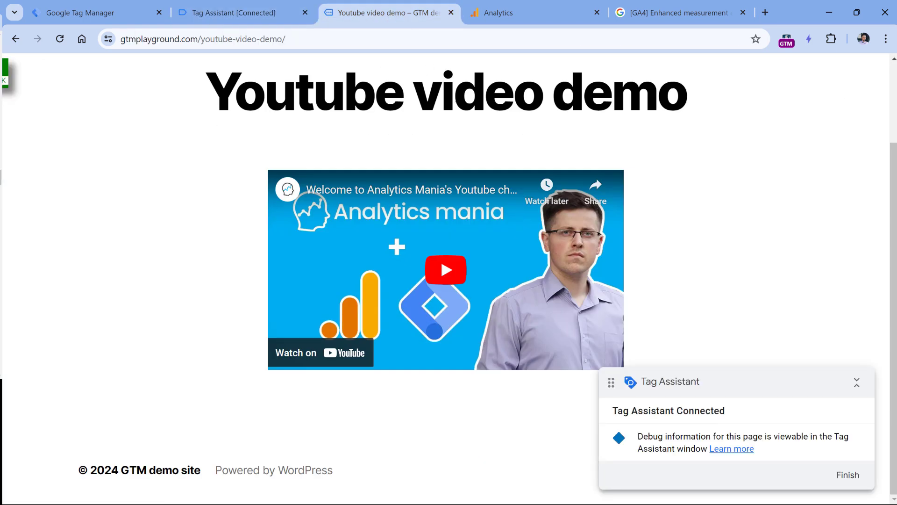
left_click(450, 276)
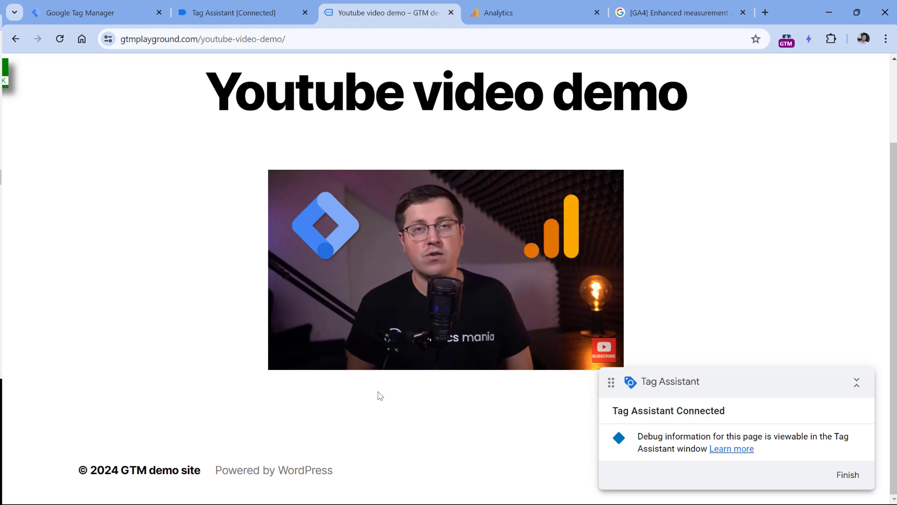
In Tag Assistant, inspect the event parameters of the video_start tag fired on YouTube Video event 8, including video_view, and close its details.
left_click(252, 8)
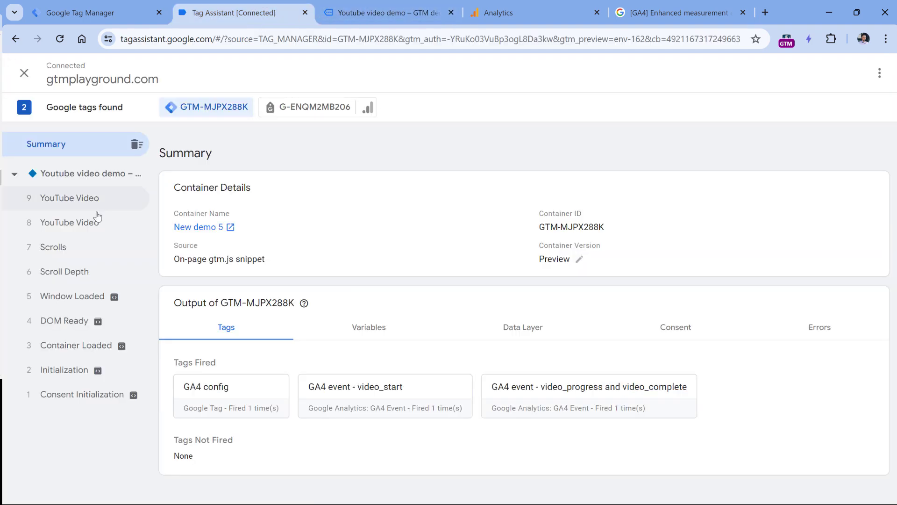
left_click(74, 227)
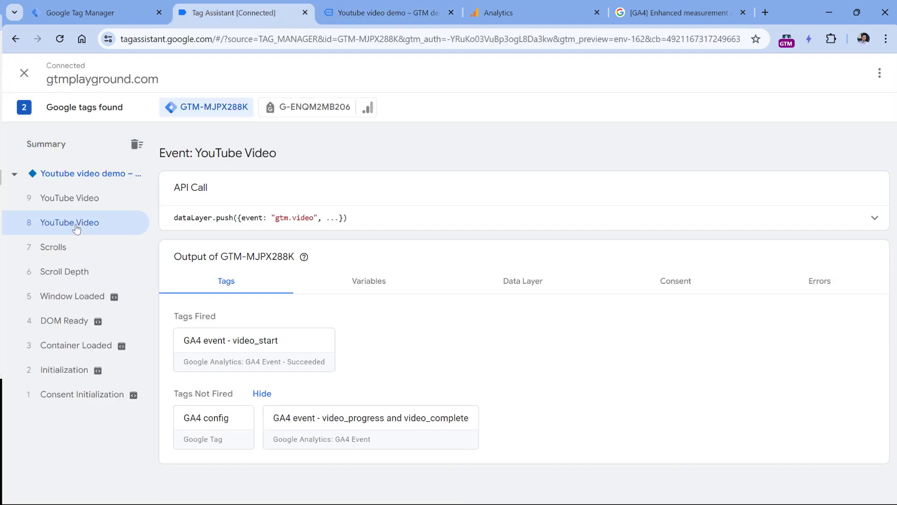
left_click(256, 346)
scroll(490, 263, "down", 1)
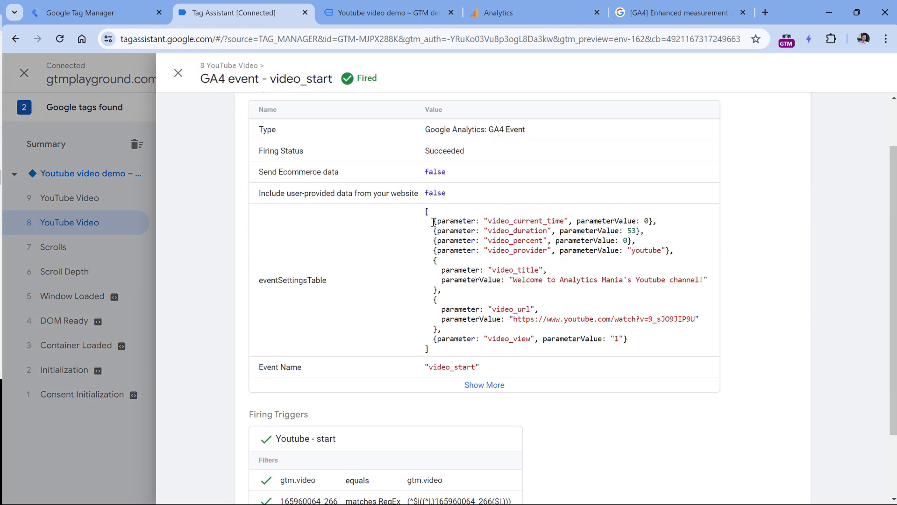
left_click_drag(433, 220, 490, 326)
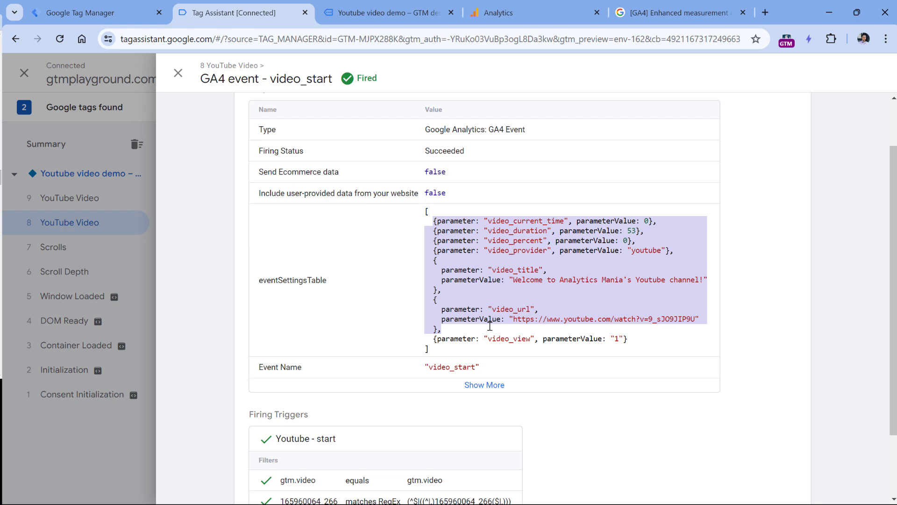
double_click(511, 338)
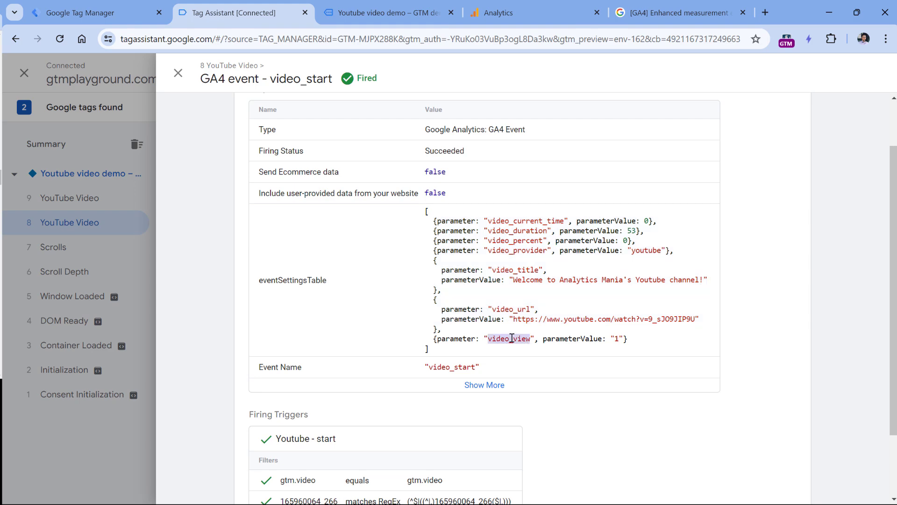
double_click(618, 338)
left_click(58, 265)
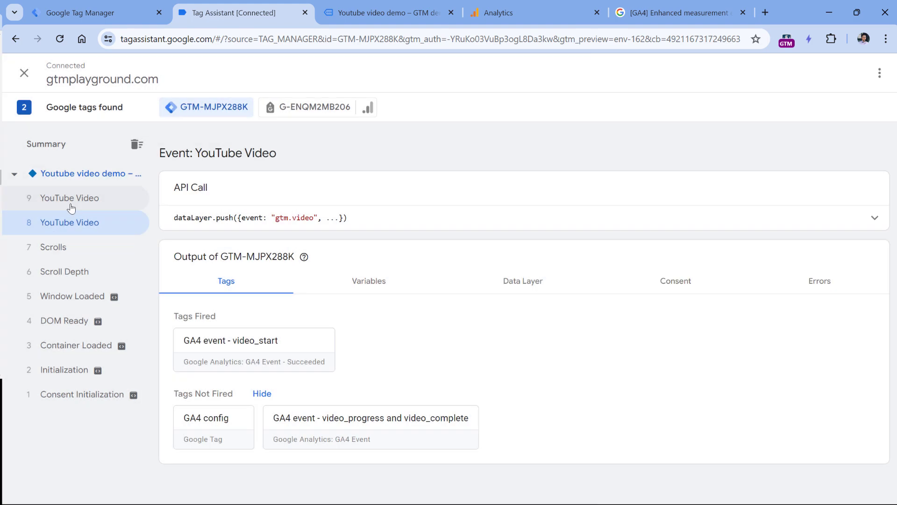
Inspect the event parameters of the "GA4 event - video_progress and video_complete" tag fired on YouTube Video event 9.
left_click(66, 197)
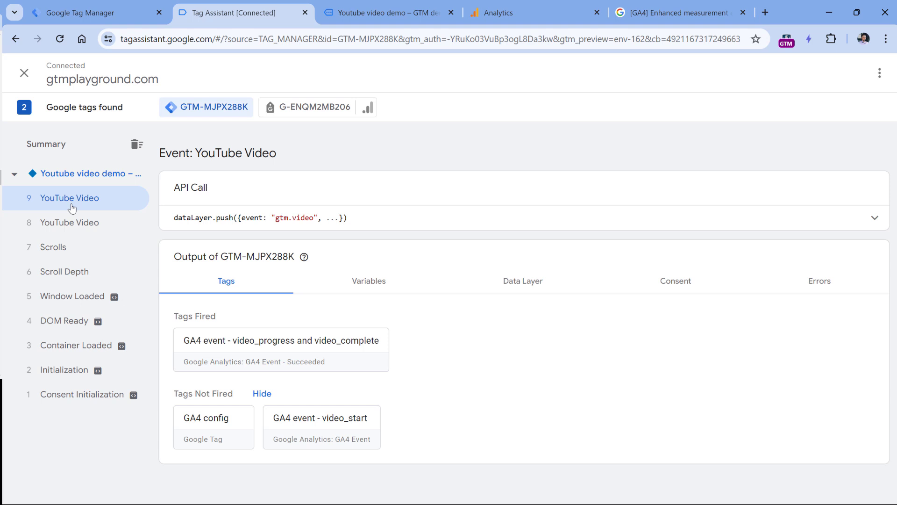
left_click(280, 354)
left_click_drag(436, 393, 426, 276)
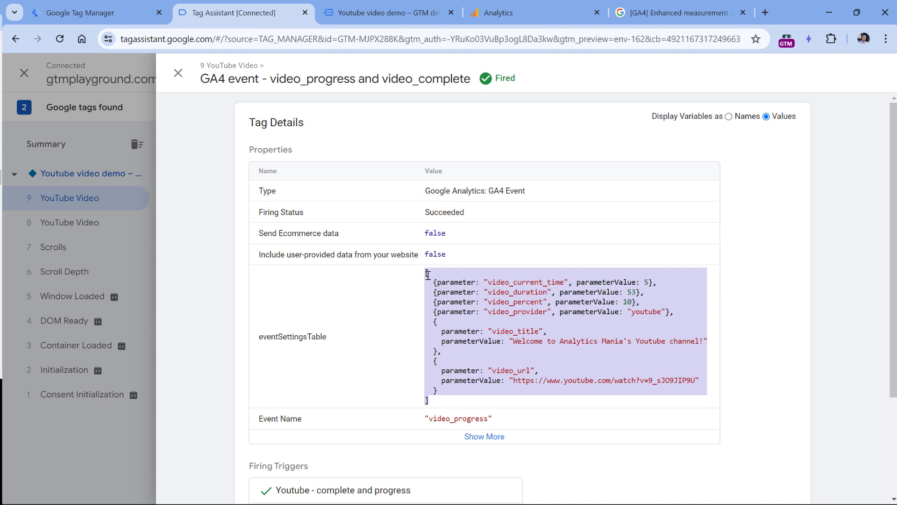
Switch to Google Analytics, review the parameters of the latest video_progress event in DebugView and close the event details.
left_click(537, 13)
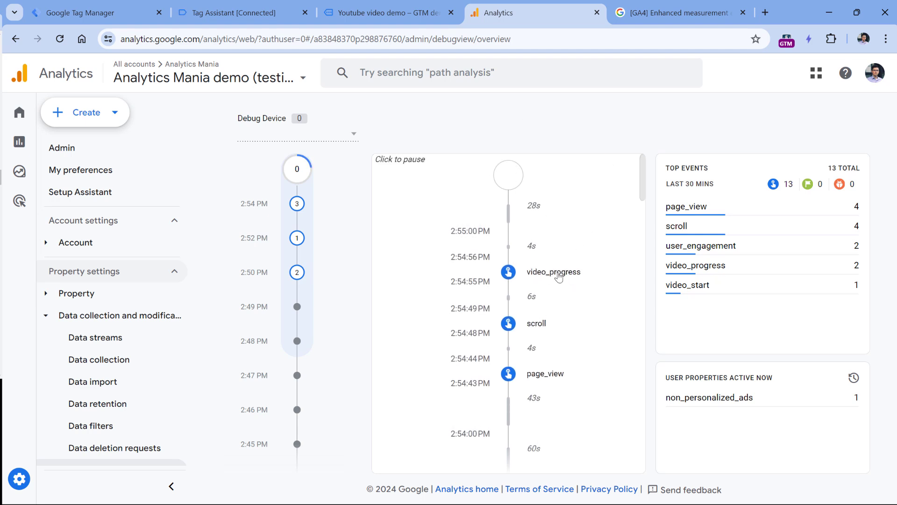
left_click(557, 278)
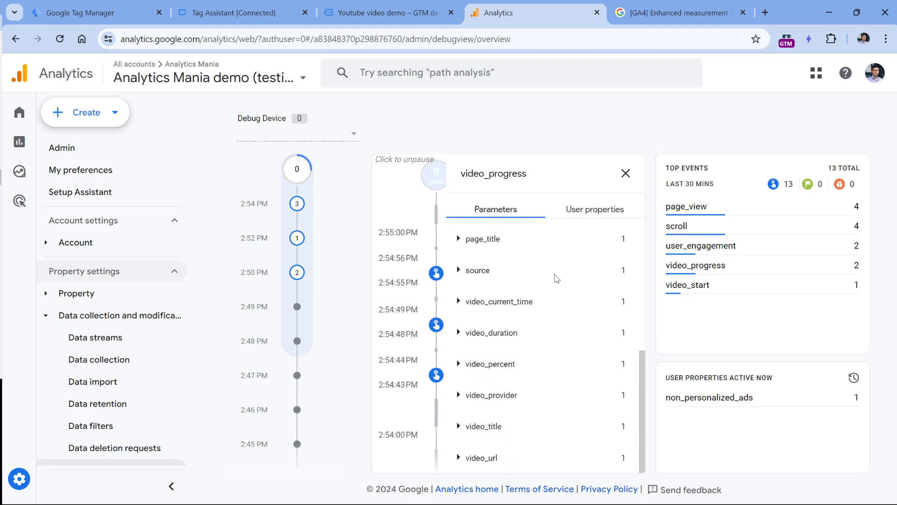
scroll(496, 383, "up", 1)
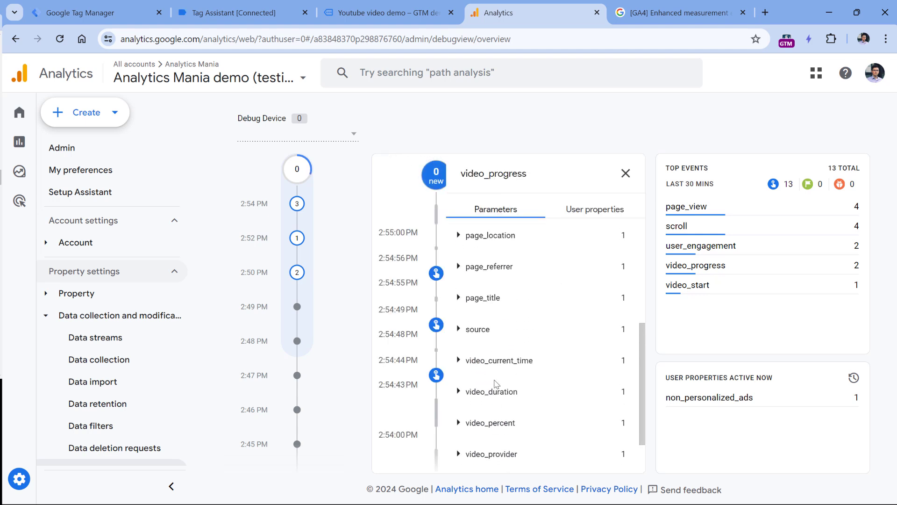
scroll(496, 383, "down", 1)
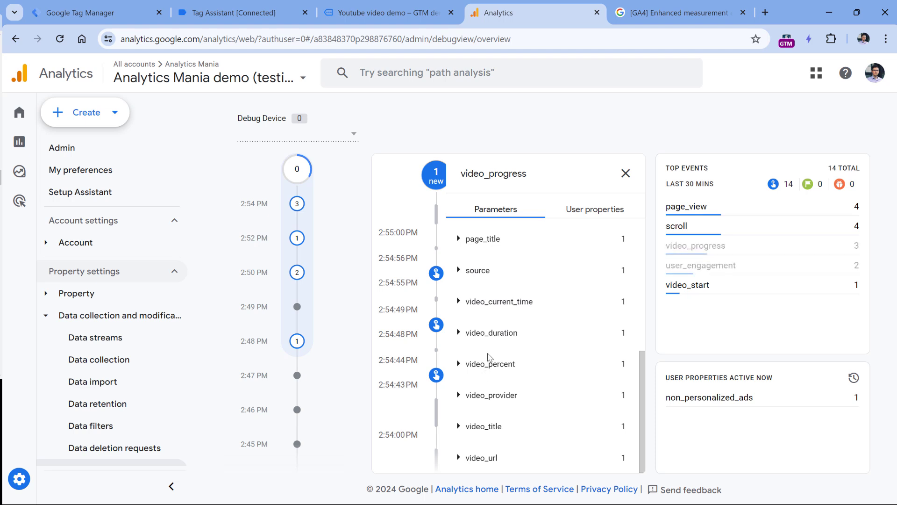
left_click(625, 174)
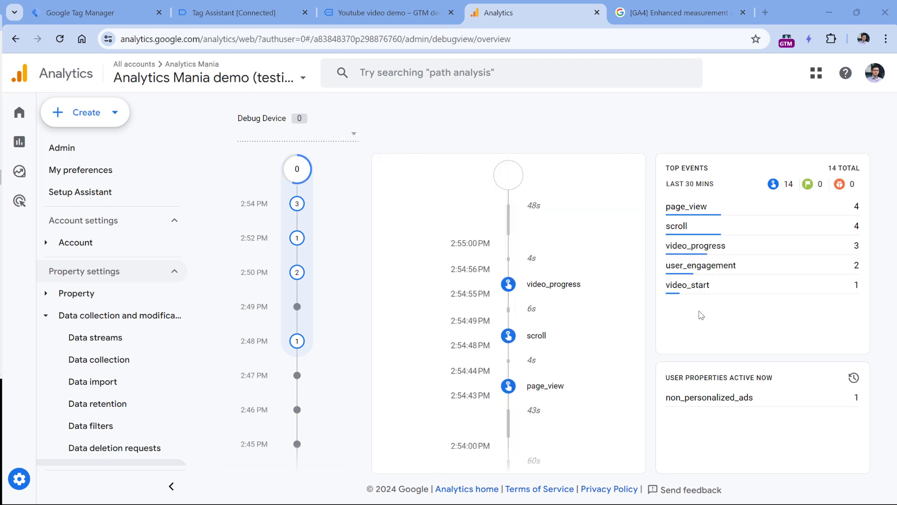
Reload the YouTube video demo page and return to DebugView to check for incoming video_start events.
left_click(383, 13)
left_click(60, 39)
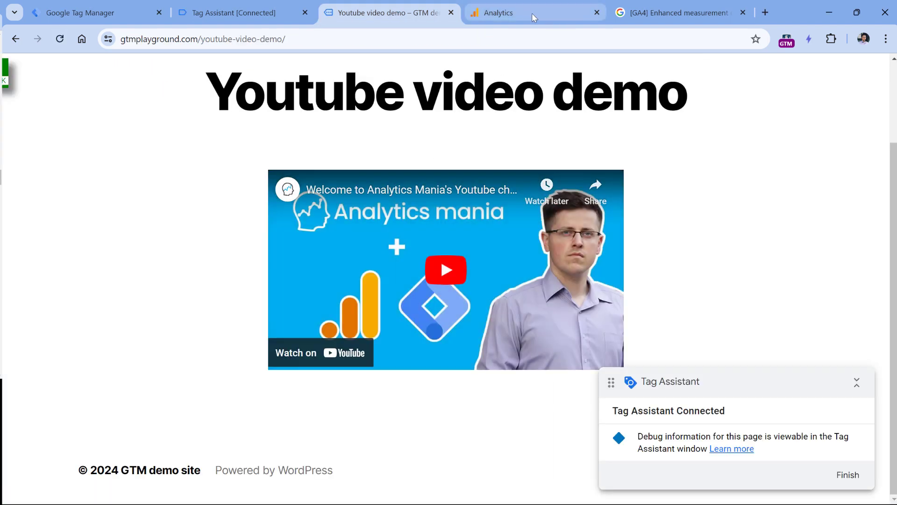
left_click(532, 13)
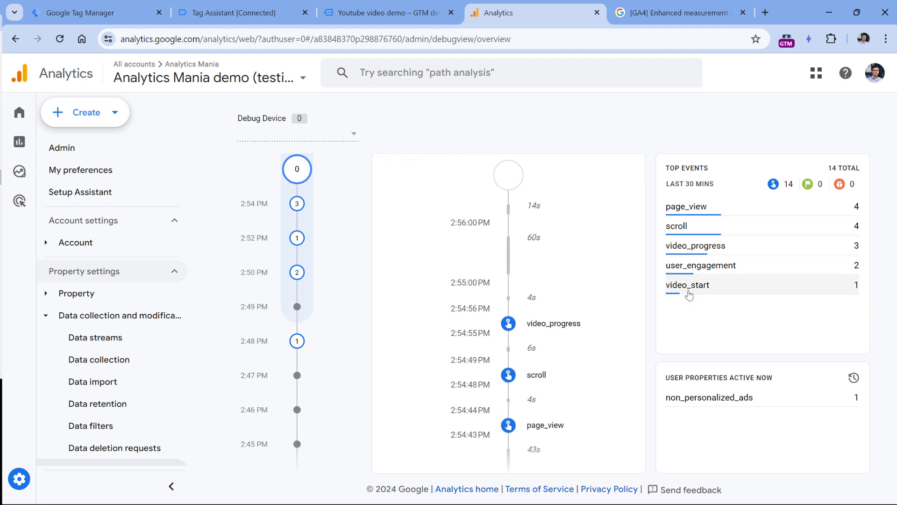
mouse_move(27, 154)
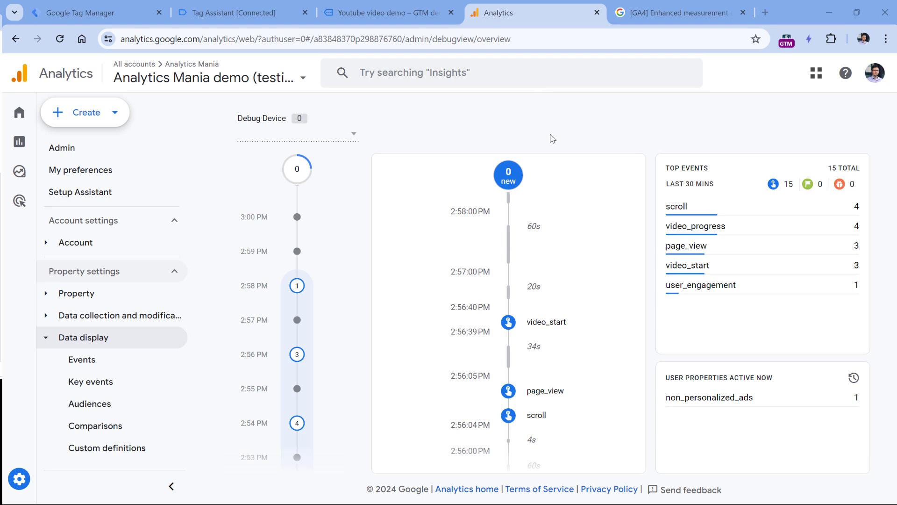
Open the latest video_start event in DebugView and check the value of its video_view parameter.
left_click(548, 329)
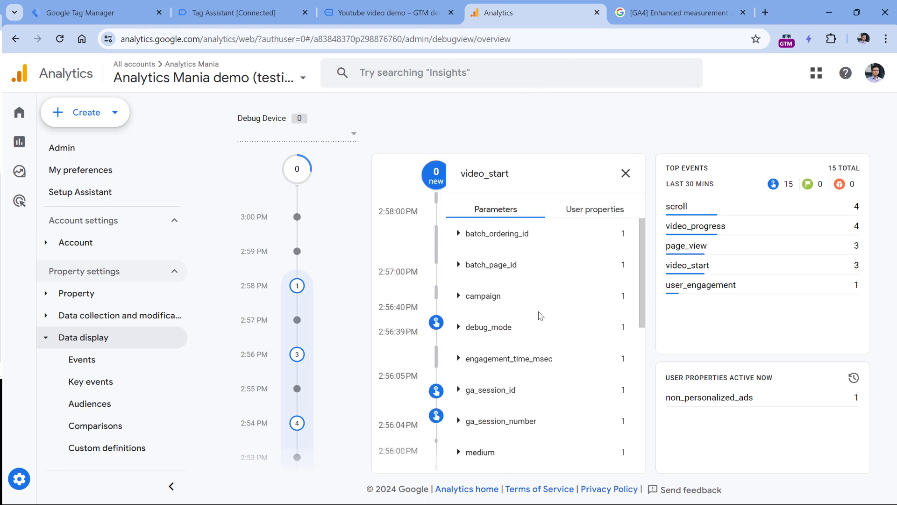
scroll(526, 283, "down", 7)
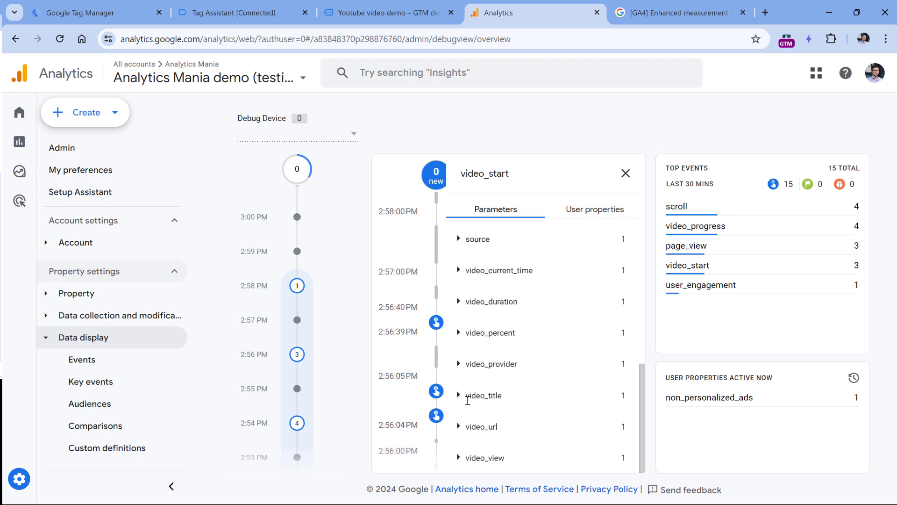
left_click(467, 456)
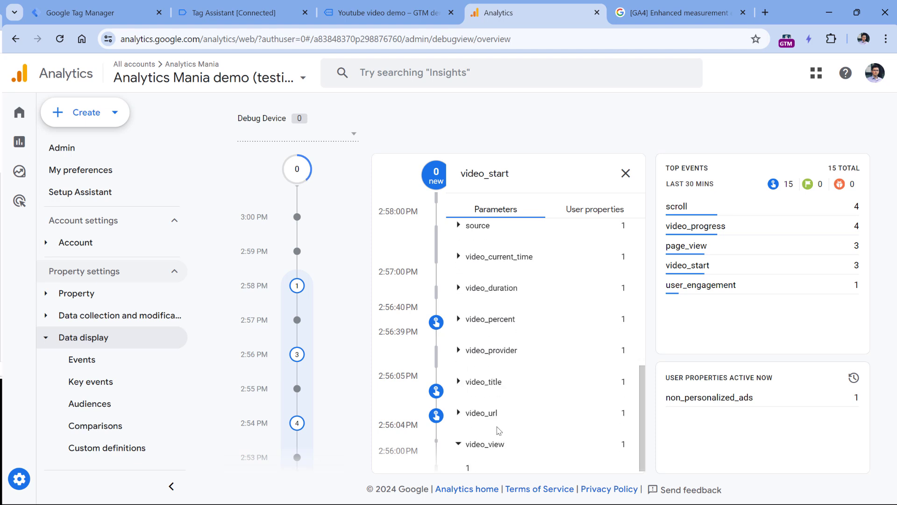
double_click(468, 465)
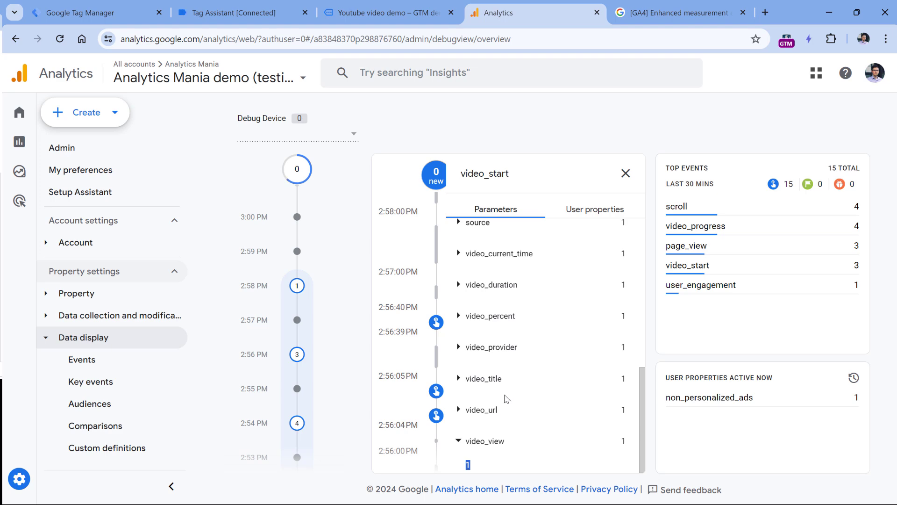
Switch to Google Tag Manager, open the "GA4 event - video_start" tag for editing and copy the video_view parameter name.
left_click(93, 12)
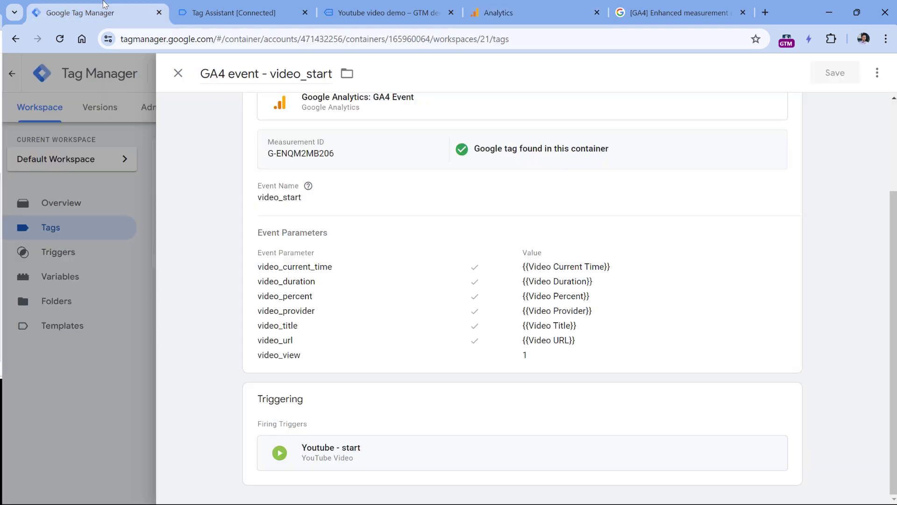
left_click(177, 75)
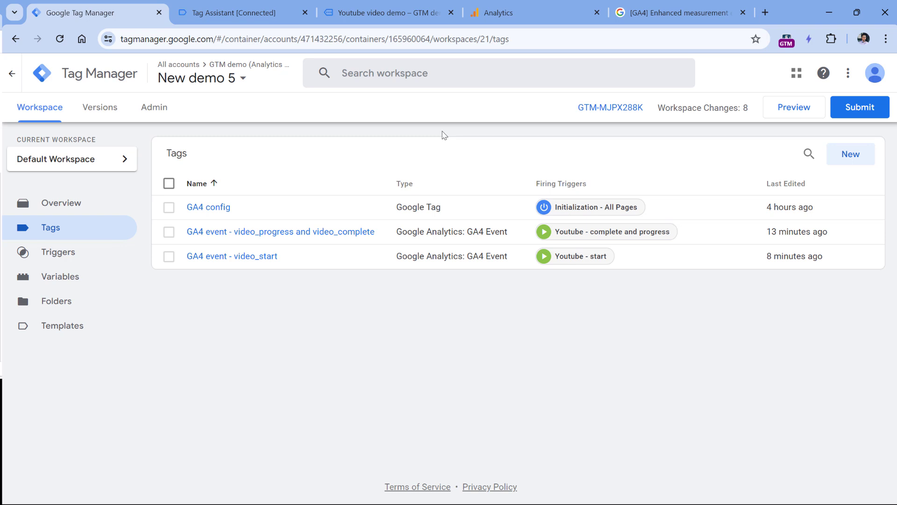
left_click(234, 258)
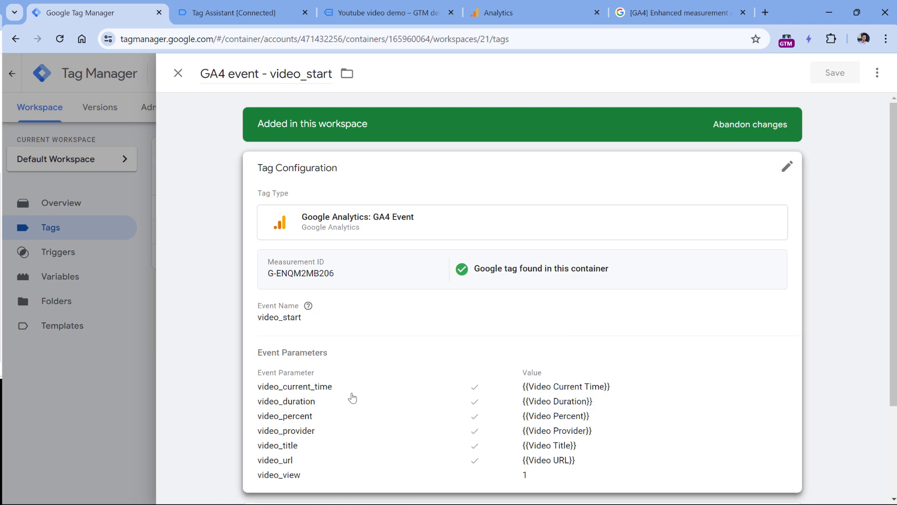
left_click(352, 398)
scroll(351, 331, "down", 9)
left_click_drag(335, 223, 278, 220)
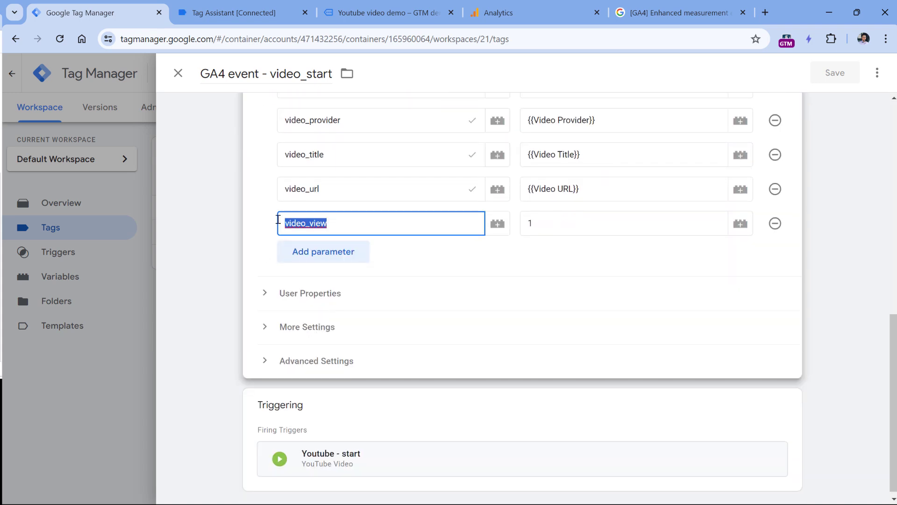
right_click(306, 223)
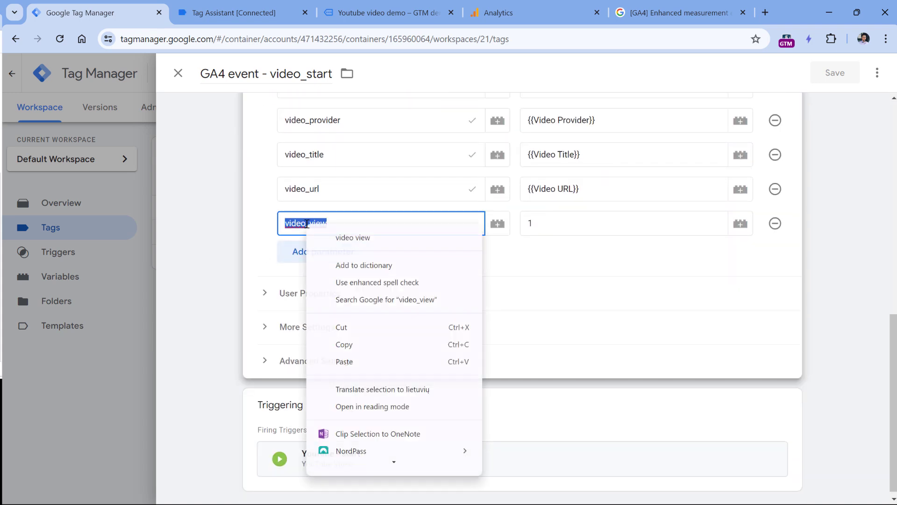
left_click(356, 343)
Switch to Google Analytics and open the custom metrics list in the property's custom definitions.
left_click(536, 16)
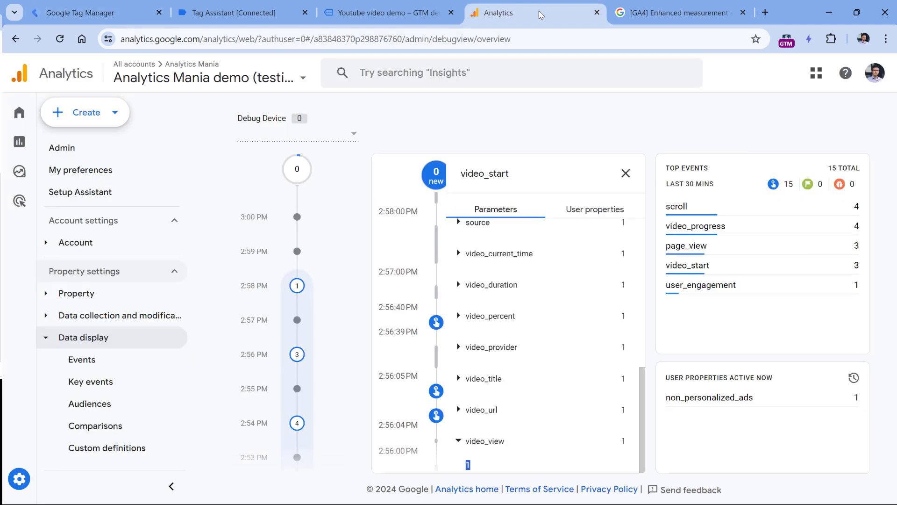
left_click(19, 478)
scroll(370, 240, "down", 8)
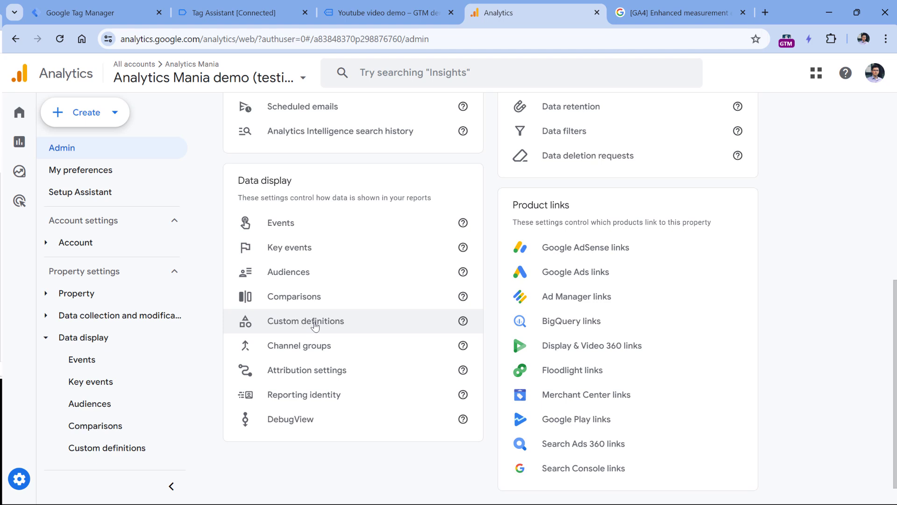
left_click(314, 326)
left_click(387, 163)
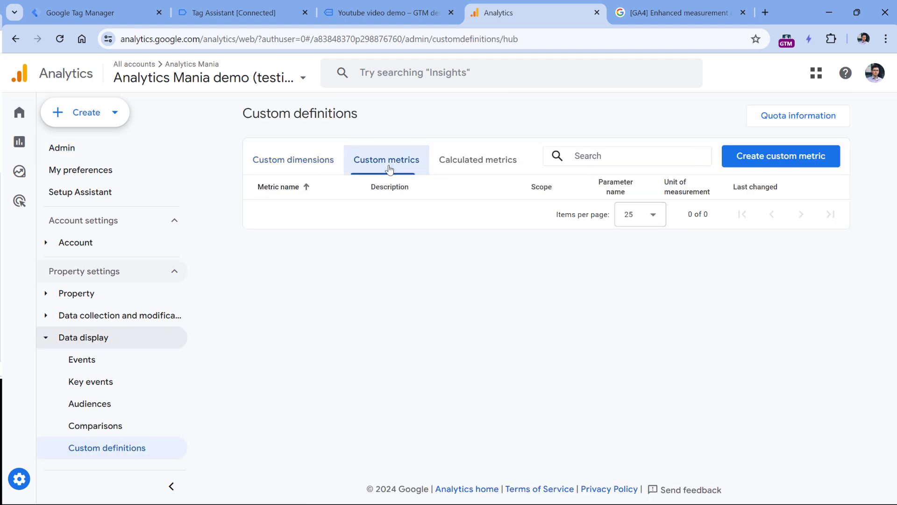
Start a new custom metric named "Video views" and leave its description empty.
left_click(780, 158)
left_click(649, 132)
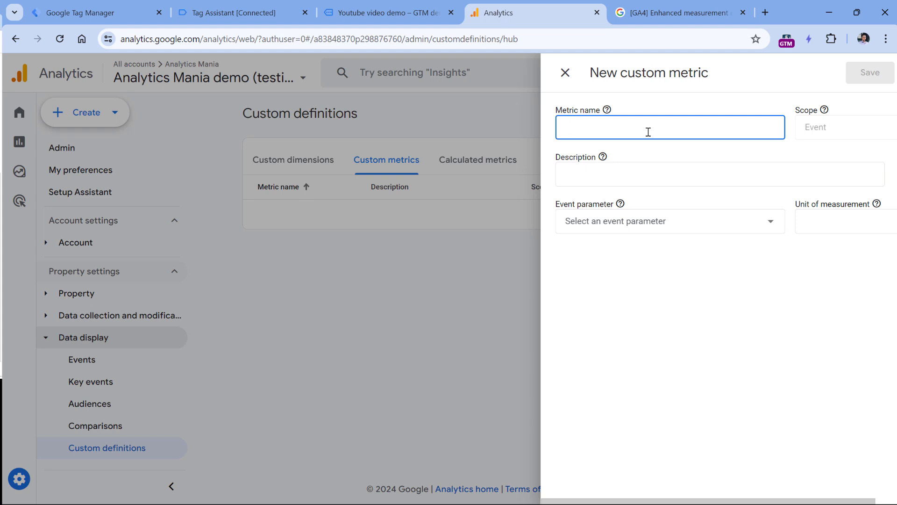
type("Video videw")
type("ws")
left_click(593, 177)
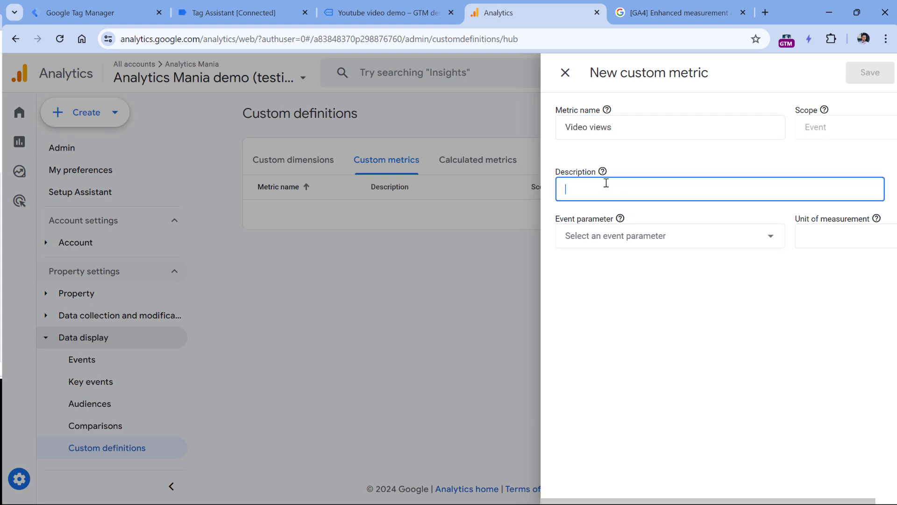
Assign the copied event parameter video_view to the new metric, set its unit of measurement to Standard and save it.
left_click(615, 236)
key("ctrl+v")
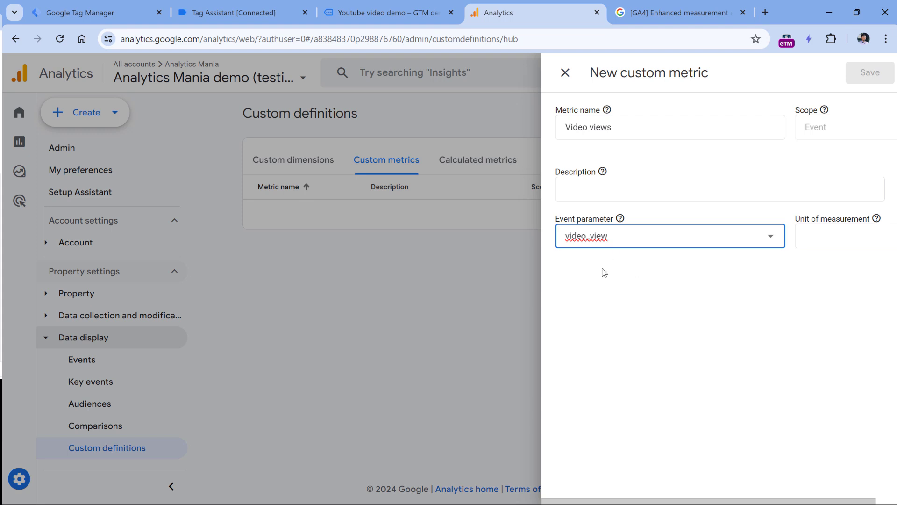
left_click_drag(608, 236, 564, 236)
key("Right")
left_click(849, 237)
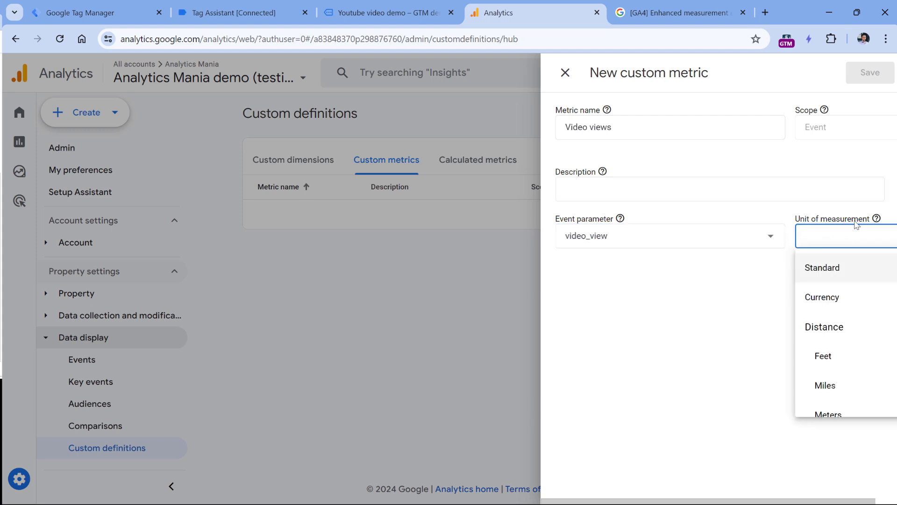
left_click(823, 272)
left_click(869, 74)
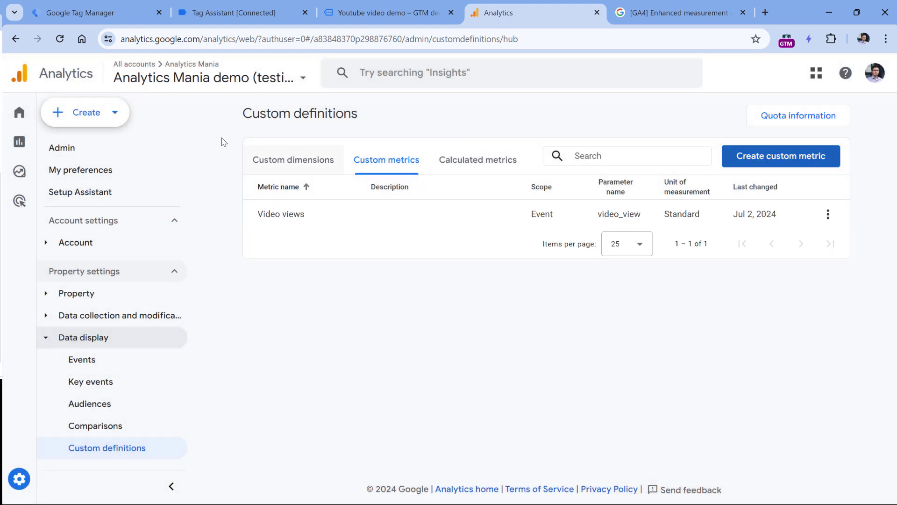
Return to Google Tag Manager, close the video_start tag without editing it and switch back to Google Analytics.
left_click(112, 19)
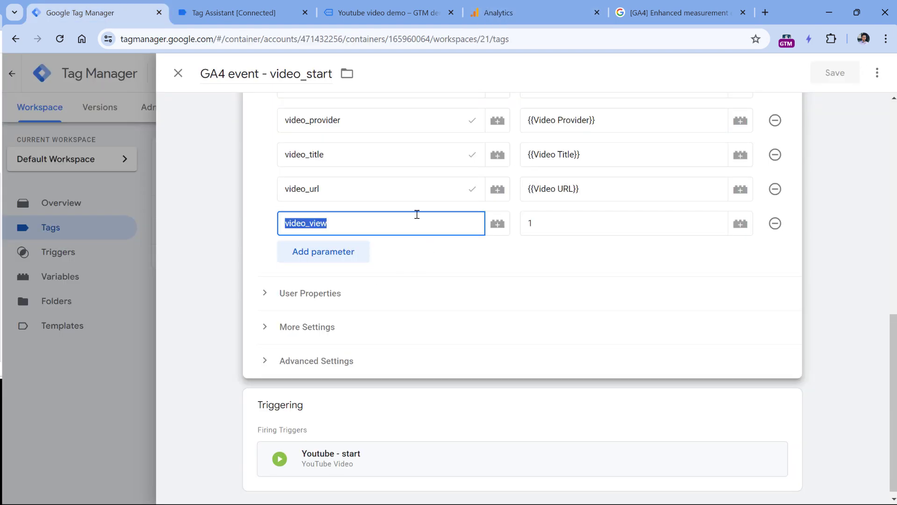
left_click(178, 74)
left_click(498, 12)
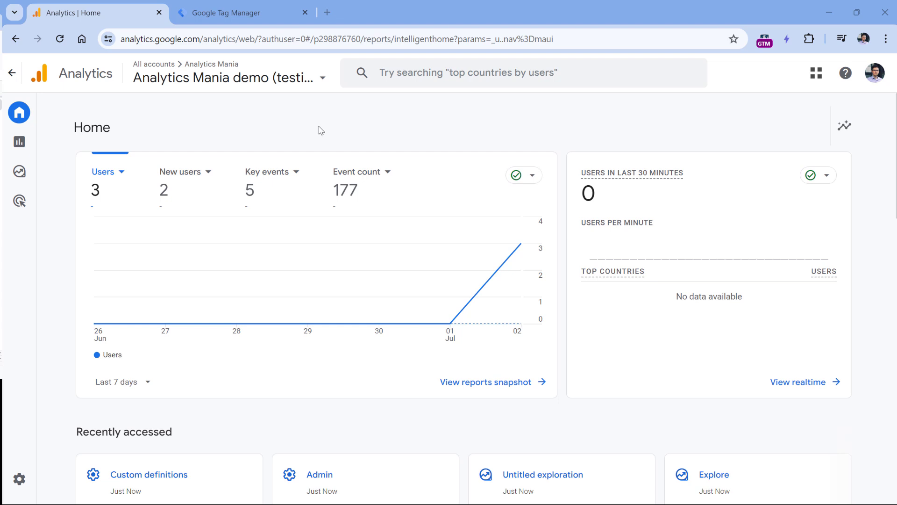
Create a blank free-form exploration and import the "Page path and screen class" dimension, found by searching for "page path".
mouse_move(31, 183)
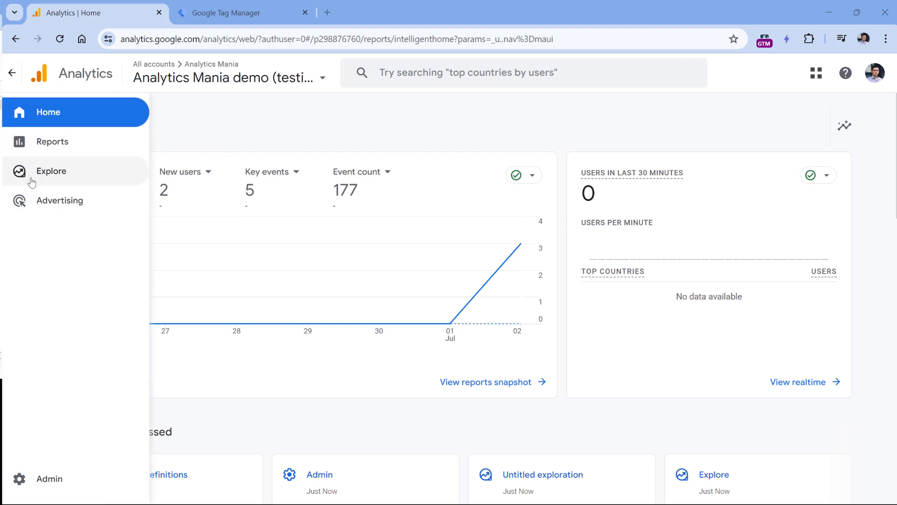
left_click(32, 180)
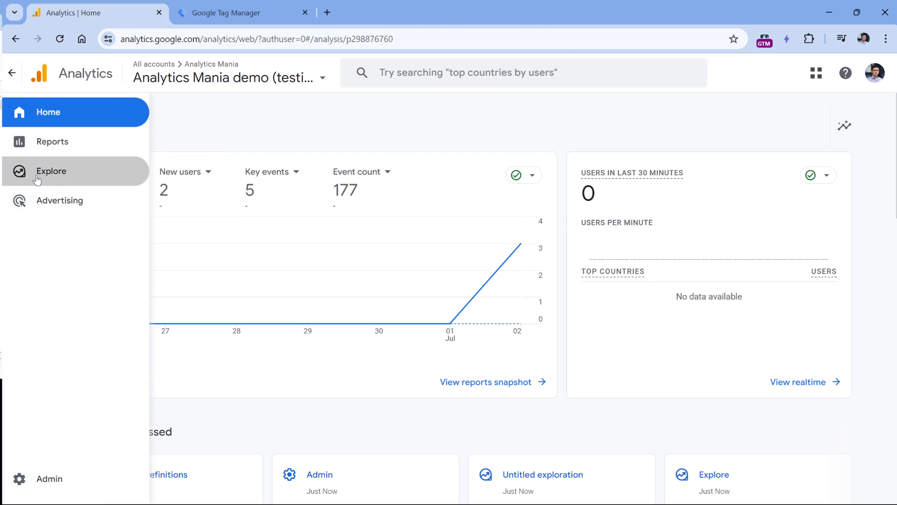
left_click(200, 220)
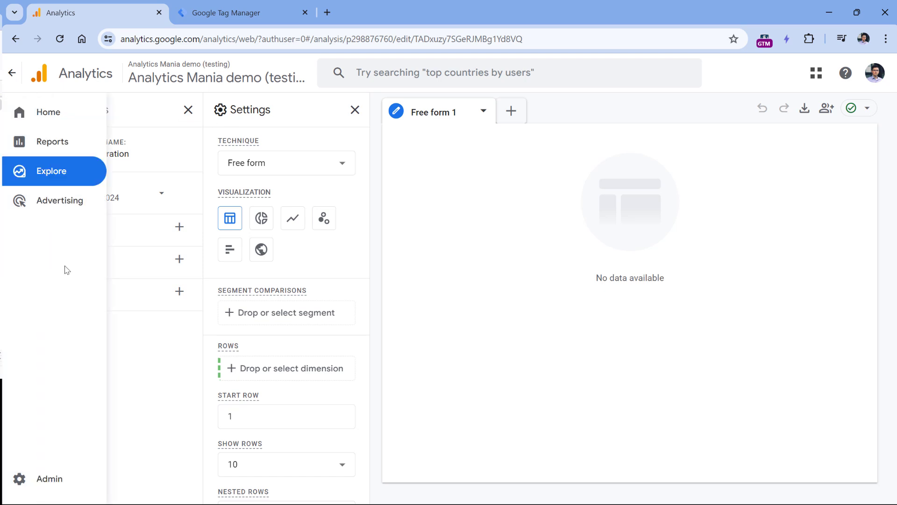
left_click(179, 259)
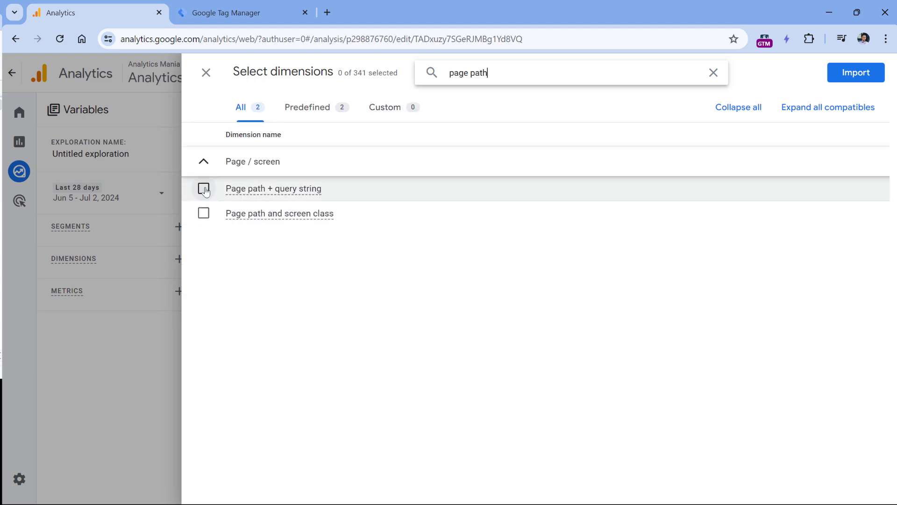
left_click(204, 213)
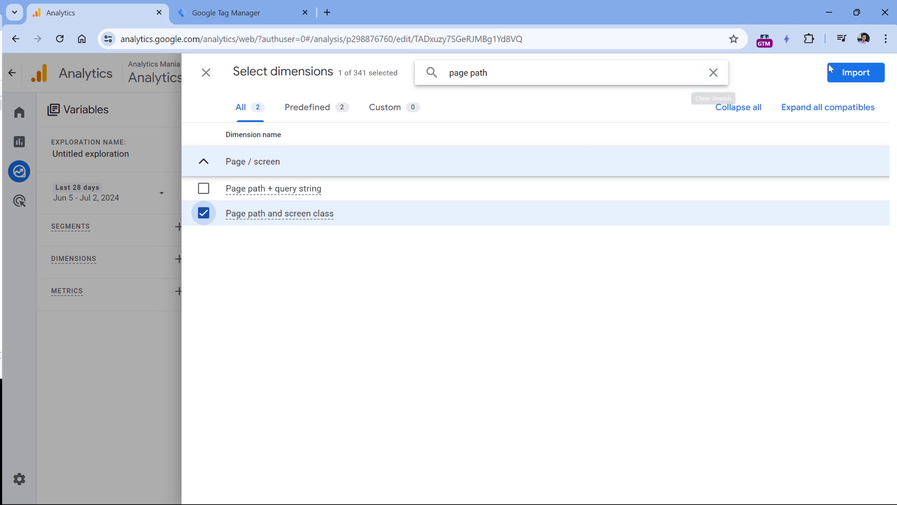
left_click(856, 74)
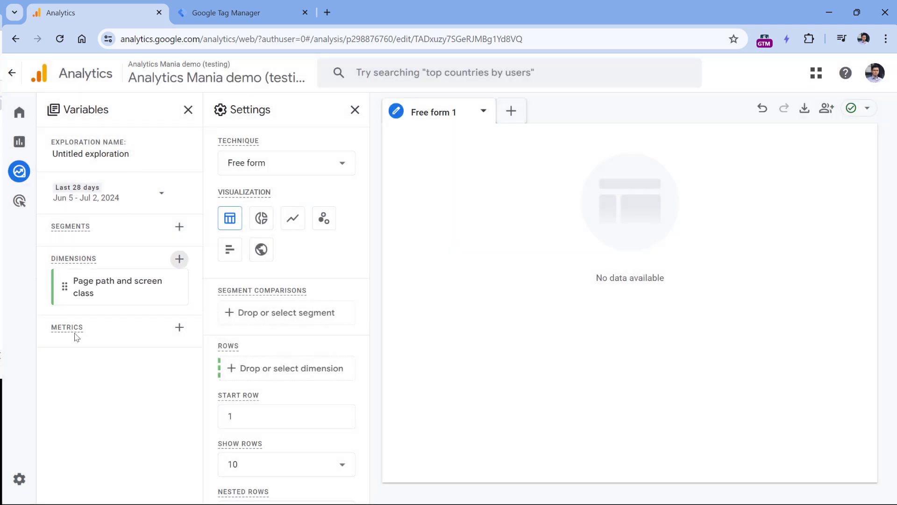
Search the exploration's metrics for "views" and import Views and the custom metric Video views.
left_click(179, 328)
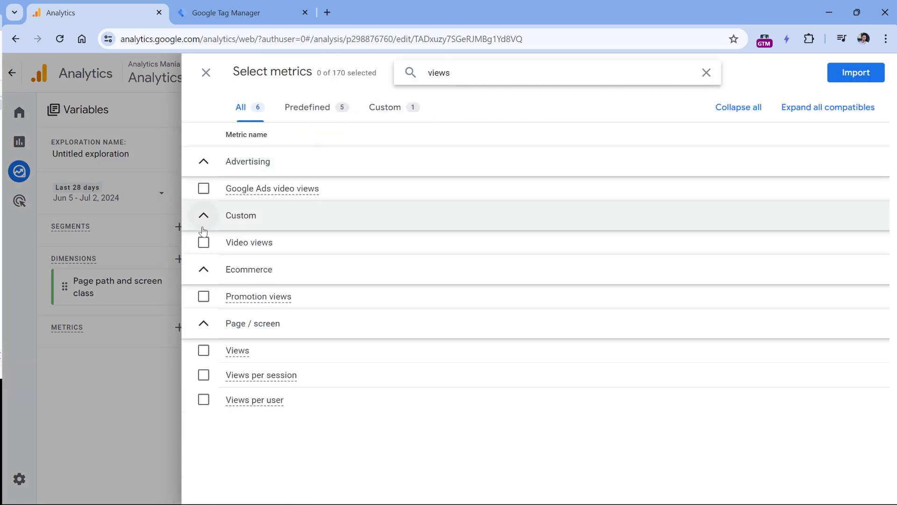
left_click(204, 352)
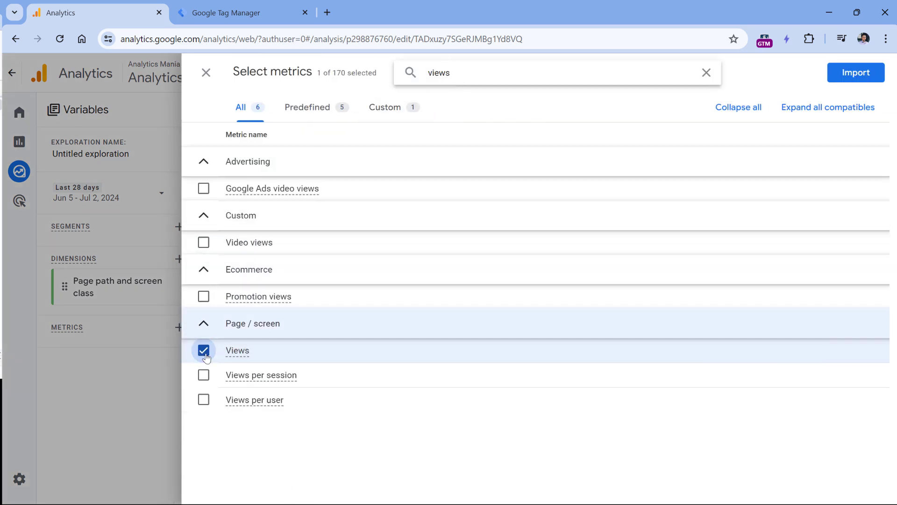
left_click(203, 243)
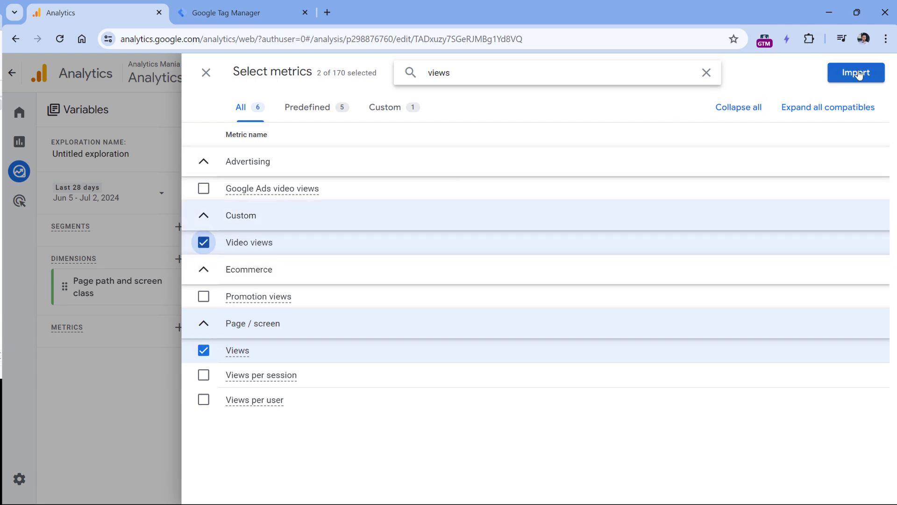
left_click(840, 71)
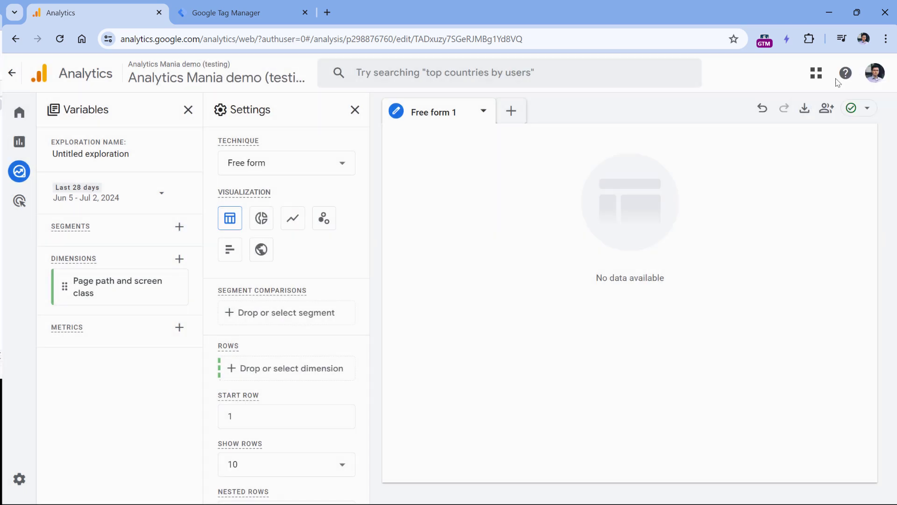
Build the free-form table with "Page path and screen class" as rows and Views and Video views as values.
double_click(113, 290)
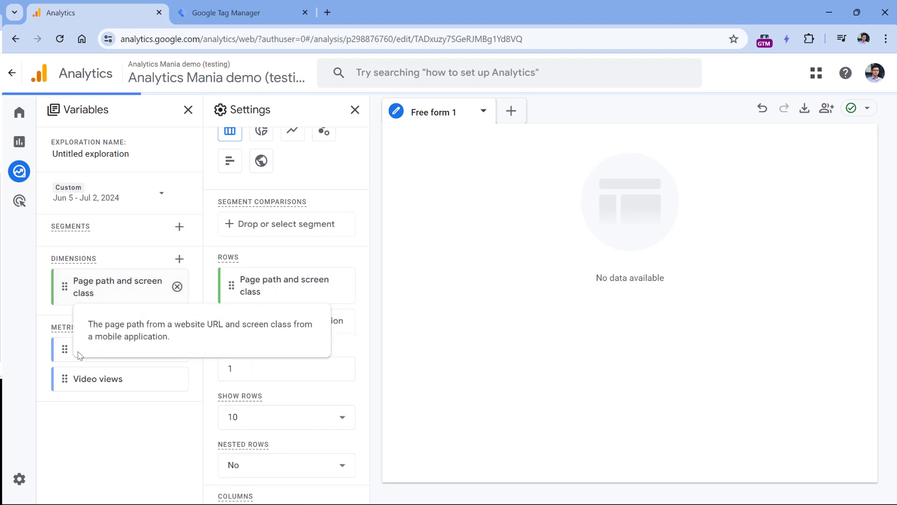
double_click(99, 380)
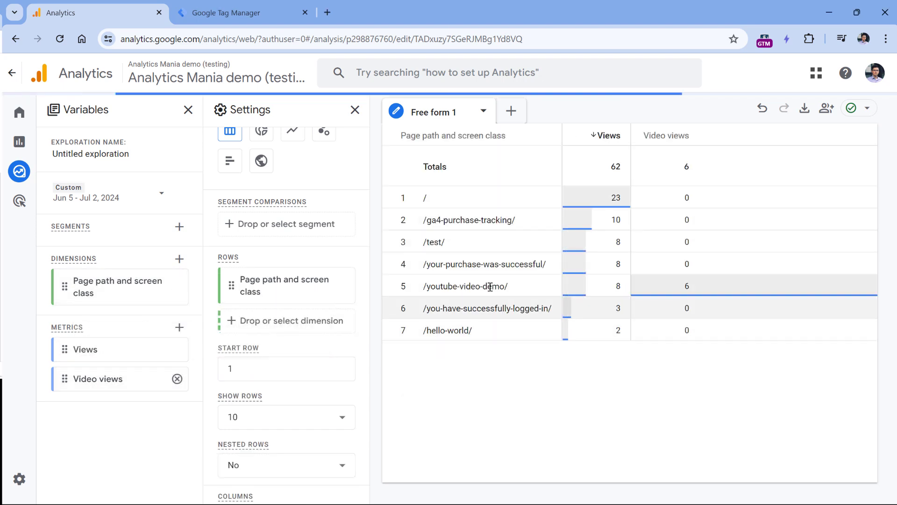